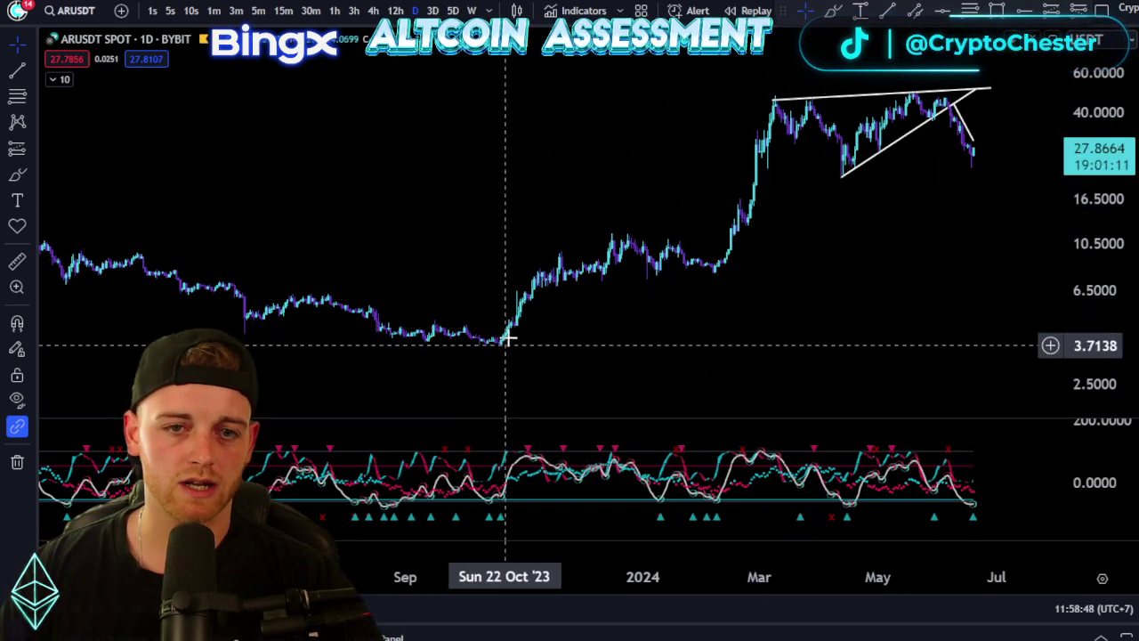
# Step: Mark the October 2023 low on the ARUSDT daily chart with a horizontal ray at about 3.74
pyautogui.moveTo(882, 264); pyautogui.dragTo(867, 288)
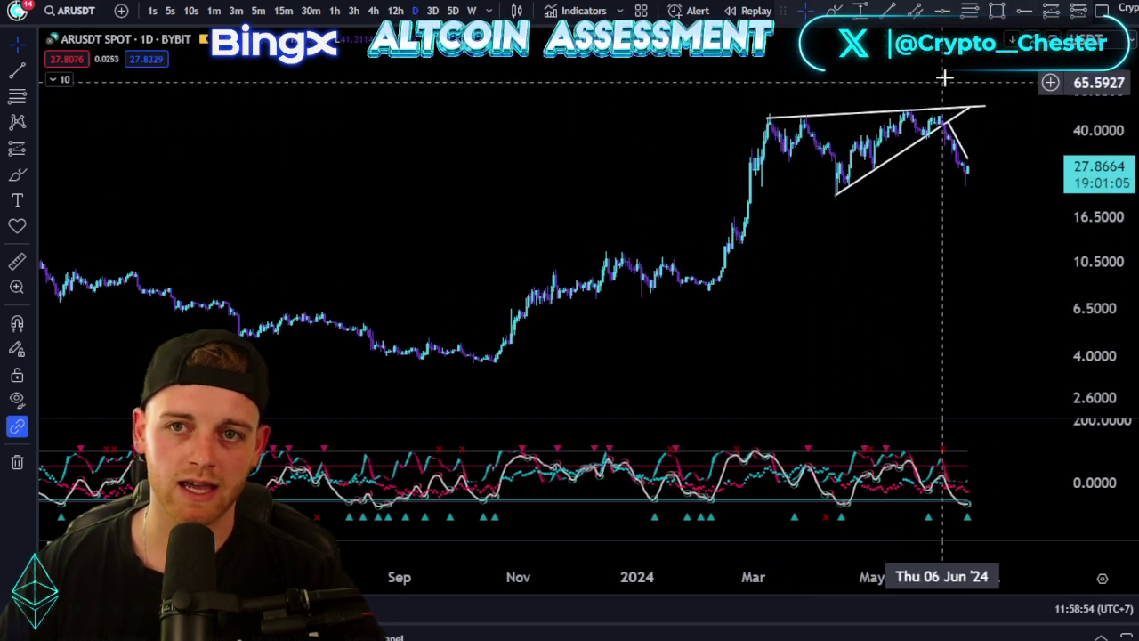
pyautogui.moveTo(956, 246); pyautogui.dragTo(923, 250)
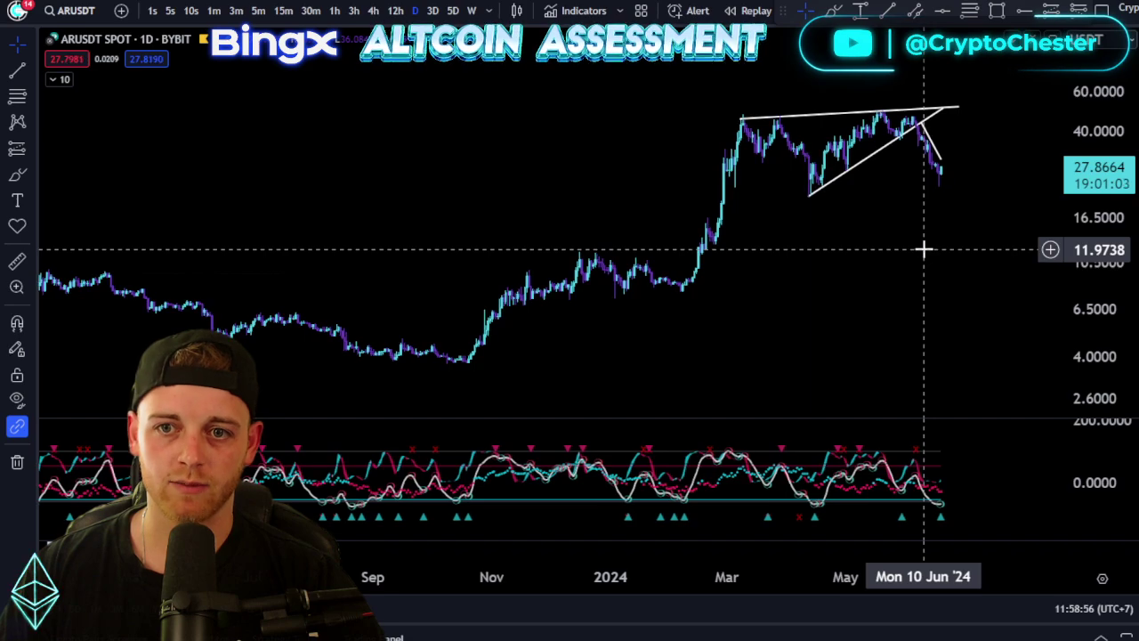
pyautogui.moveTo(885, 290); pyautogui.dragTo(940, 286)
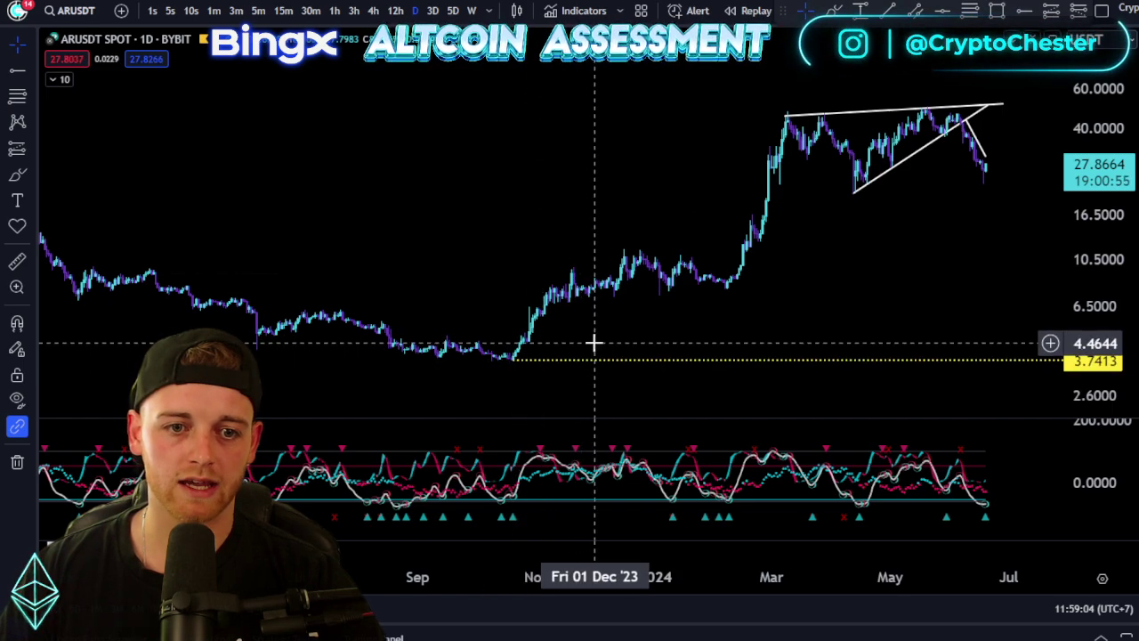
# Step: Examine the price advance from the October 2023 low through the 2024 rally
pyautogui.moveTo(592, 339); pyautogui.dragTo(849, 178)
pyautogui.scroll(-4, 837, 218)
pyautogui.moveTo(834, 299); pyautogui.dragTo(786, 324)
pyautogui.scroll(7, 774, 303)
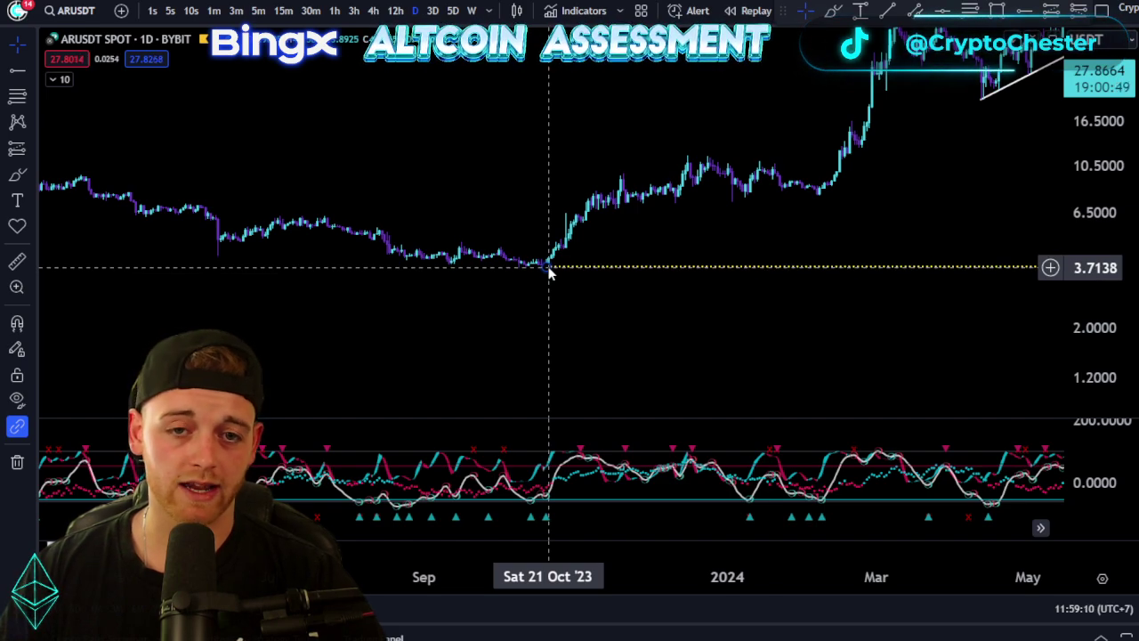
pyautogui.moveTo(710, 234); pyautogui.dragTo(631, 285)
pyautogui.moveTo(1101, 343); pyautogui.dragTo(1075, 264)
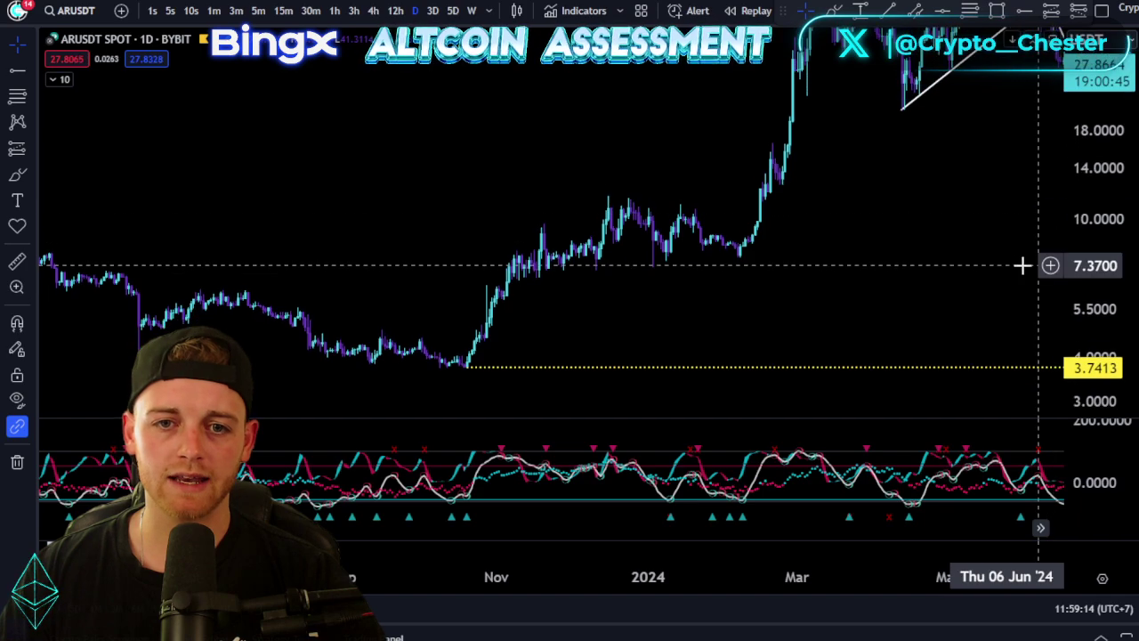
pyautogui.moveTo(865, 278); pyautogui.dragTo(820, 235)
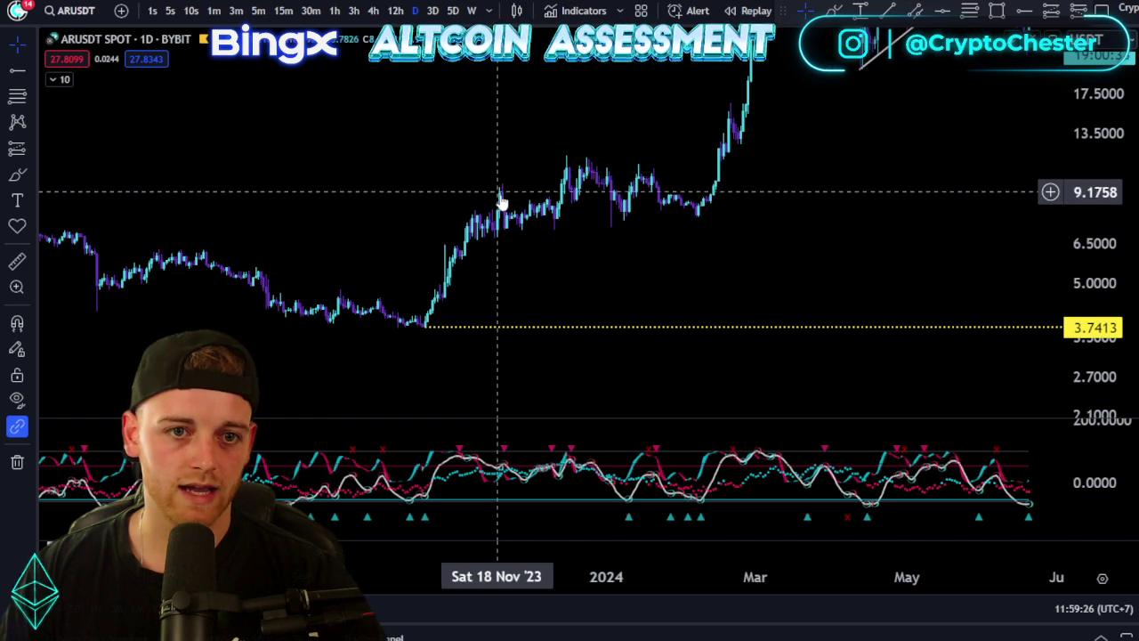
# Step: Place a horizontal ray at about 7.13 along the consolidation low of late November 2023
pyautogui.scroll(4, 685, 253)
pyautogui.moveTo(618, 267); pyautogui.dragTo(916, 264)
pyautogui.moveTo(1087, 347); pyautogui.dragTo(1080, 55)
pyautogui.scroll(4, 801, 274)
pyautogui.moveTo(753, 292); pyautogui.dragTo(982, 299)
pyautogui.moveTo(1075, 189); pyautogui.dragTo(1077, 277)
pyautogui.scroll(2, 725, 329)
pyautogui.moveTo(720, 330); pyautogui.dragTo(775, 326)
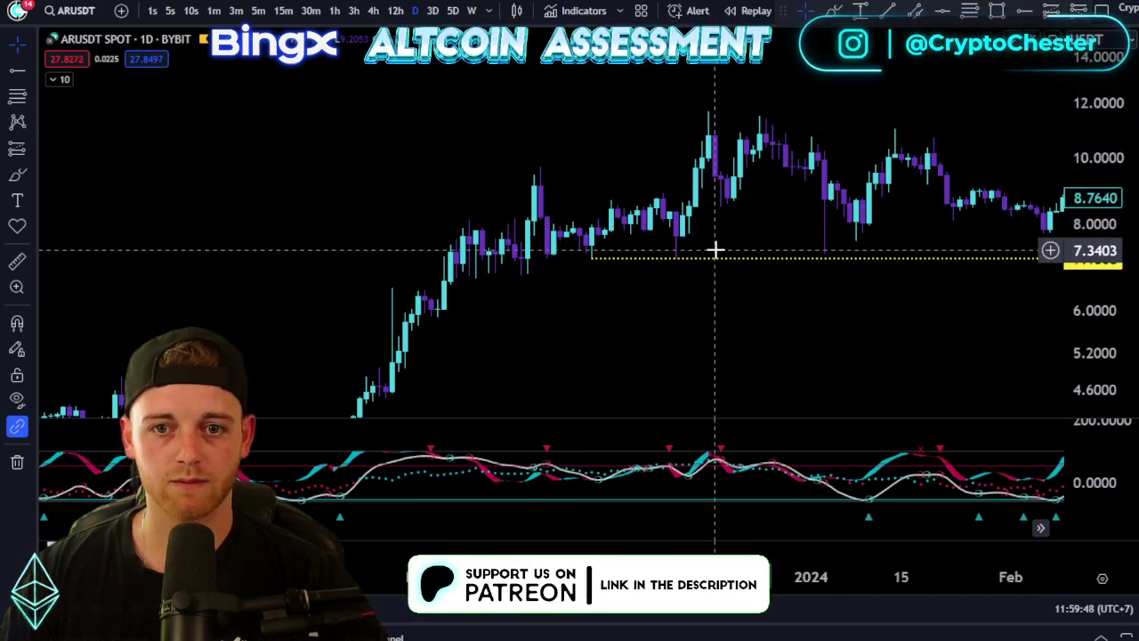
# Step: Place another horizontal ray at about 7.25 from the January 2024 wick low
pyautogui.moveTo(720, 275); pyautogui.dragTo(503, 285)
pyautogui.scroll(-4, 801, 311)
pyautogui.moveTo(876, 303); pyautogui.dragTo(726, 335)
pyautogui.moveTo(890, 187); pyautogui.dragTo(858, 247)
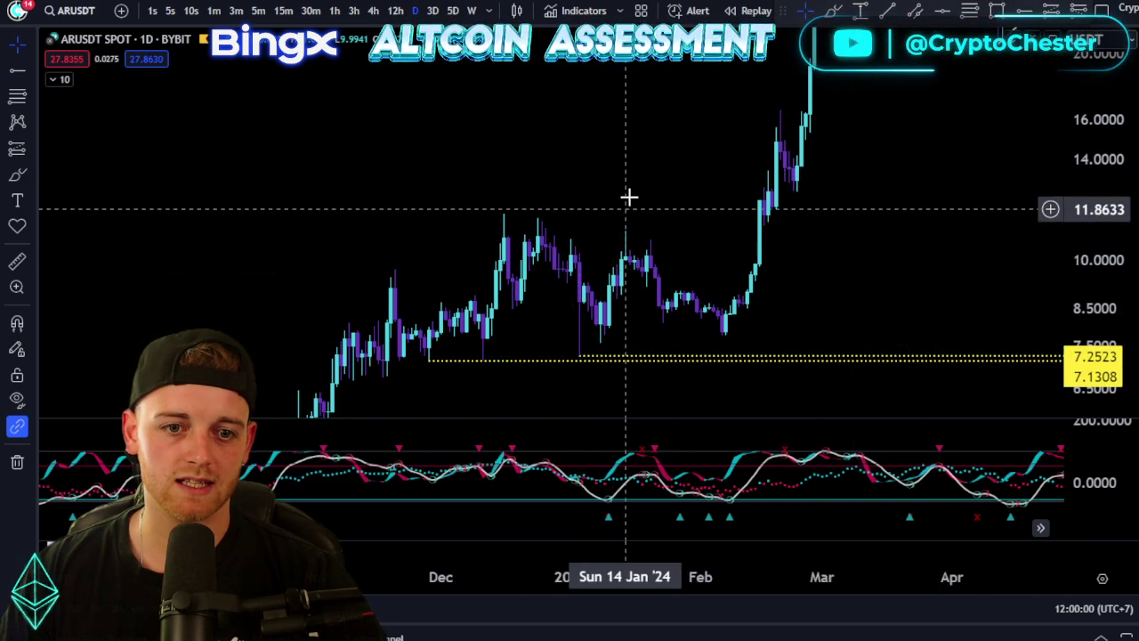
# Step: Place a horizontal ray at about 22.53 from the early March 2024 wick low
pyautogui.moveTo(629, 196); pyautogui.dragTo(793, 183)
pyautogui.moveTo(934, 226)
pyautogui.mouseDown()
pyautogui.moveTo(903, 240)
pyautogui.moveTo(882, 229)
pyautogui.moveTo(939, 218)
pyautogui.mouseUp()
pyautogui.moveTo(917, 267); pyautogui.dragTo(888, 278)
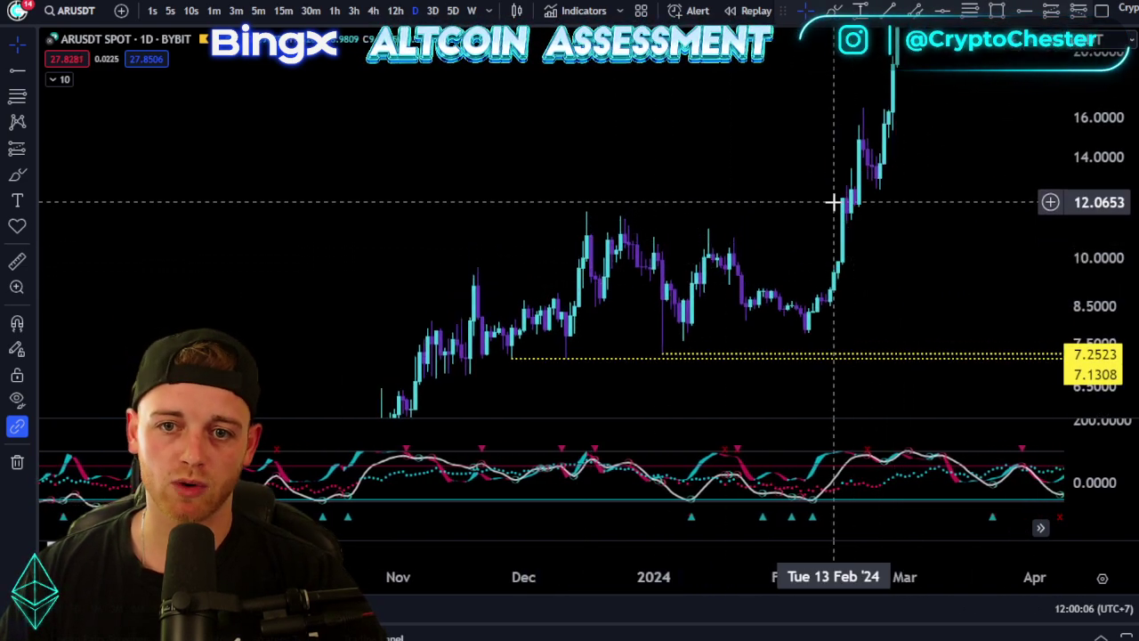
pyautogui.moveTo(905, 219); pyautogui.dragTo(882, 229)
pyautogui.moveTo(1106, 129); pyautogui.dragTo(1079, 289)
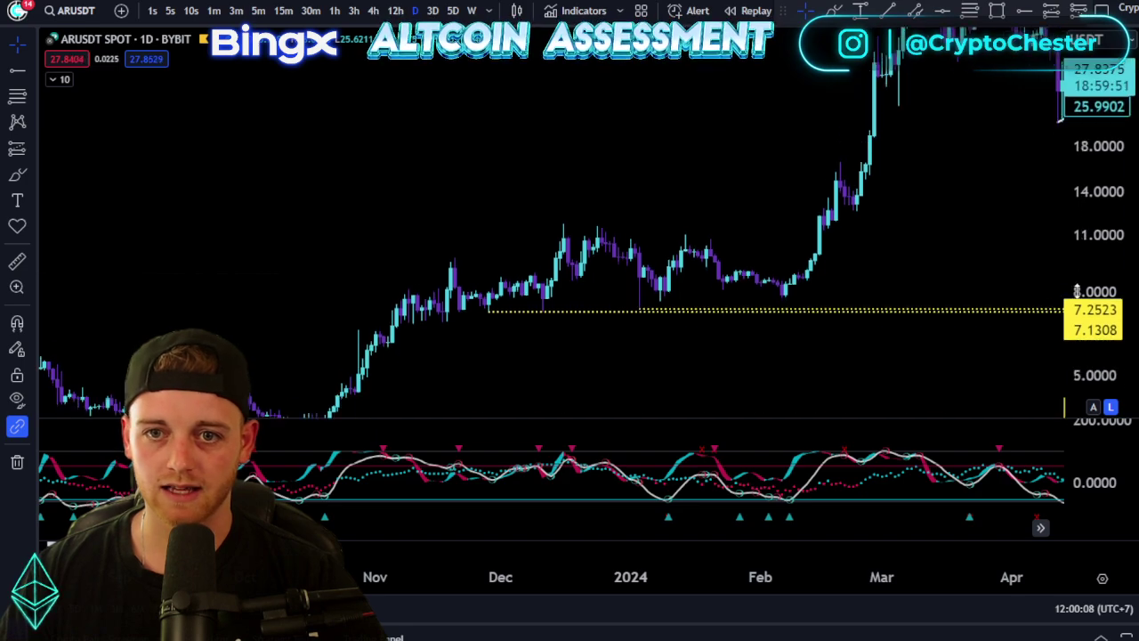
pyautogui.moveTo(914, 251); pyautogui.dragTo(786, 333)
pyautogui.scroll(-5, 854, 298)
pyautogui.moveTo(940, 268); pyautogui.dragTo(652, 292)
pyautogui.scroll(2, 719, 291)
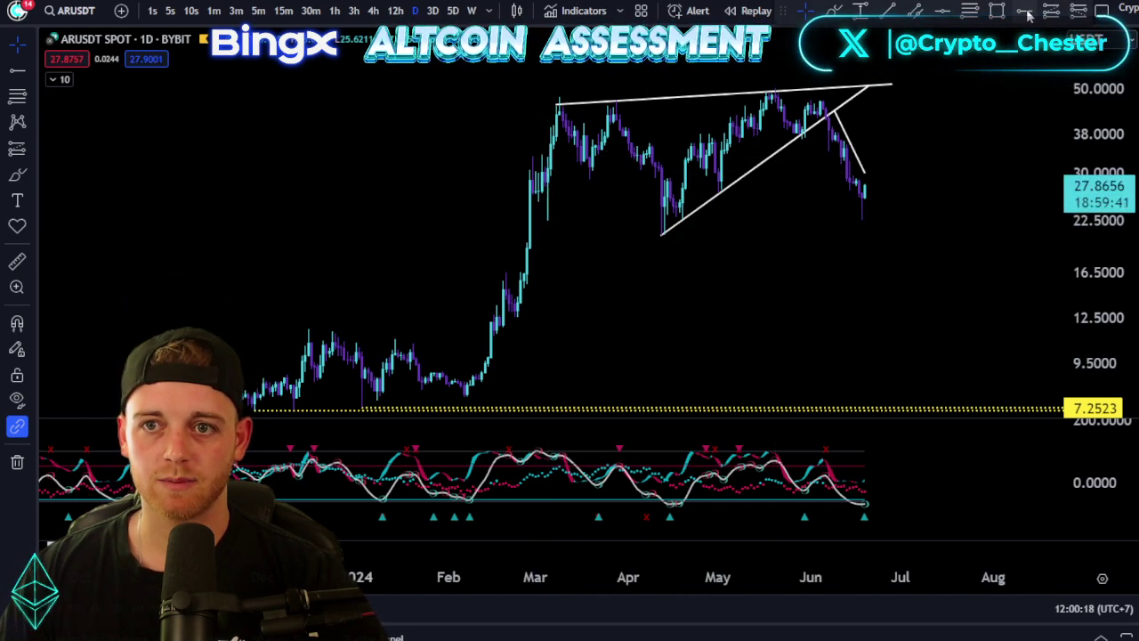
pyautogui.click(550, 220)
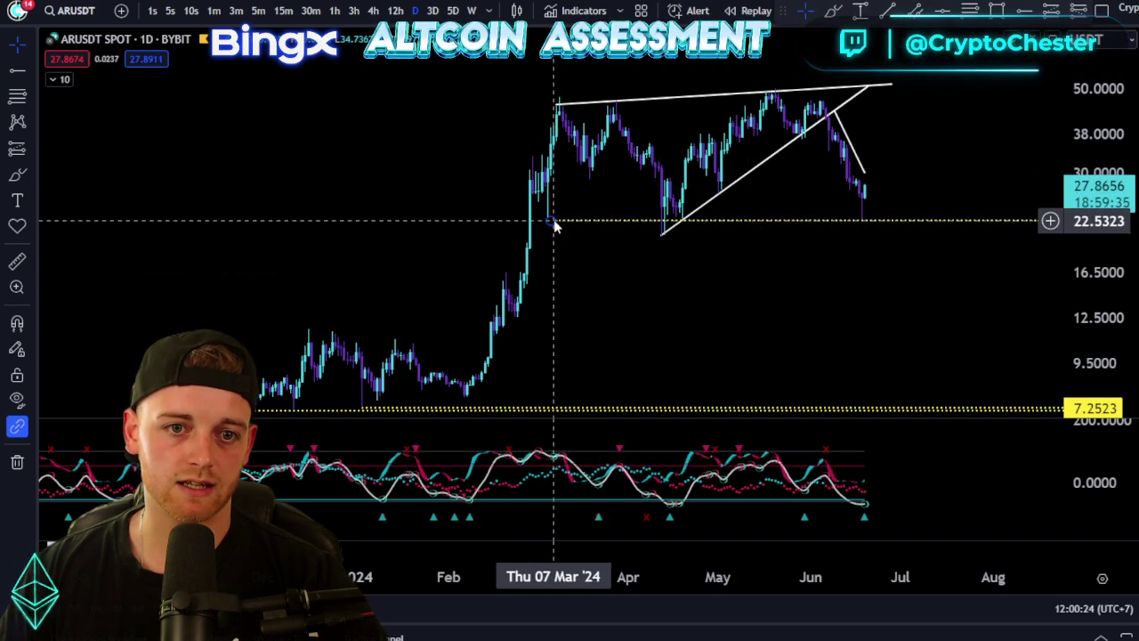
# Step: Examine the March to June 2024 price range and the wedge breakdown relative to the March low ray
pyautogui.moveTo(639, 202); pyautogui.dragTo(686, 228)
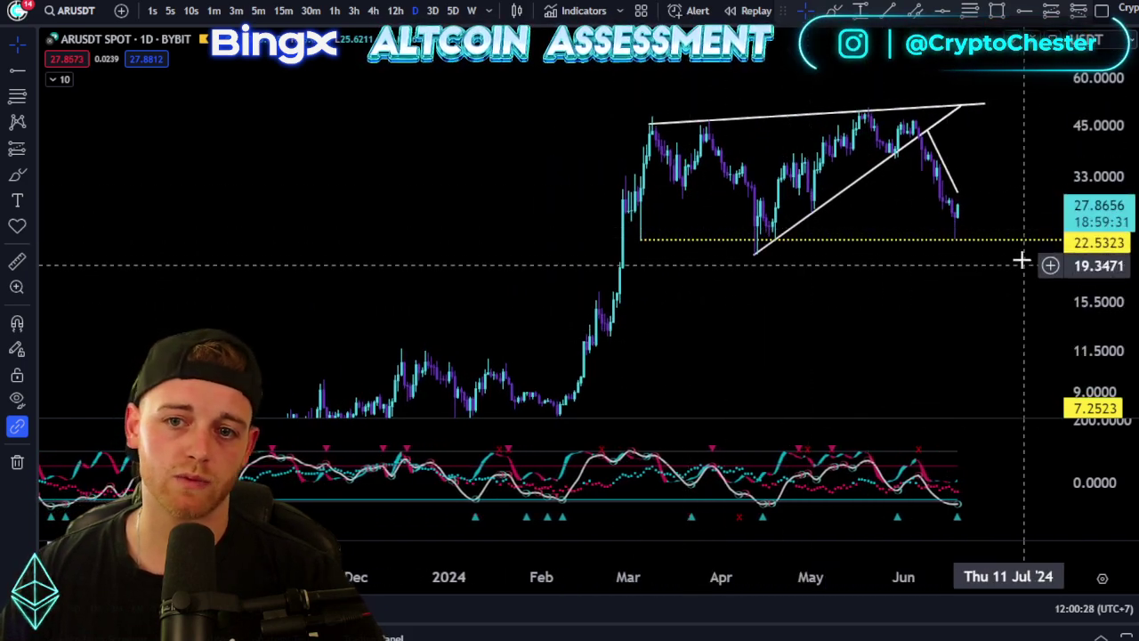
pyautogui.scroll(-2, 987, 275)
pyautogui.moveTo(981, 271); pyautogui.dragTo(852, 303)
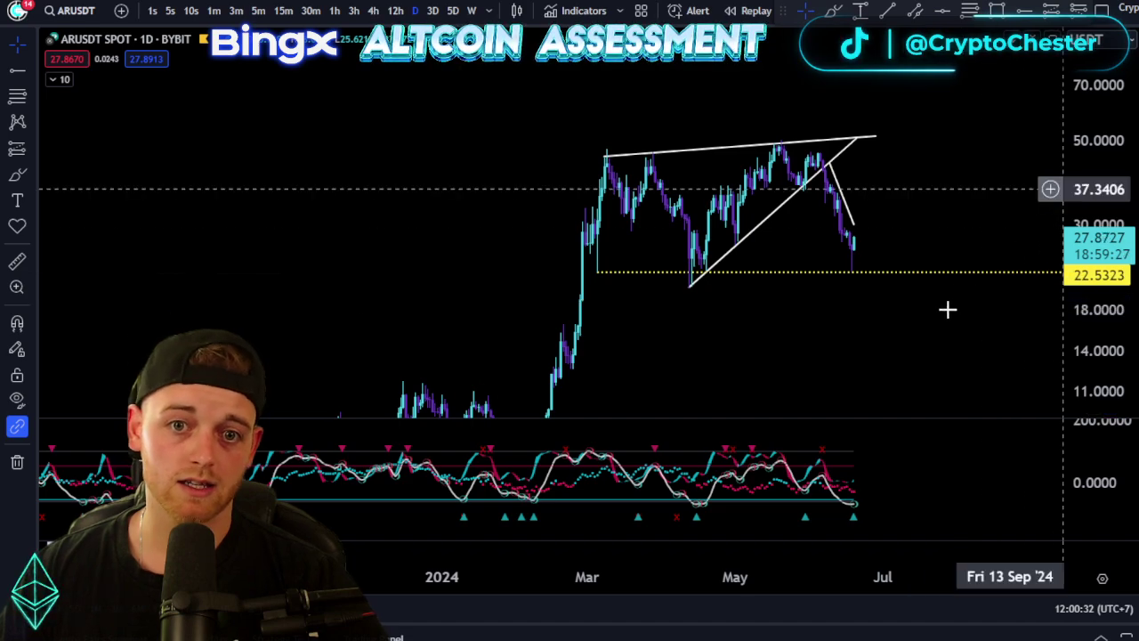
pyautogui.scroll(3, 890, 303)
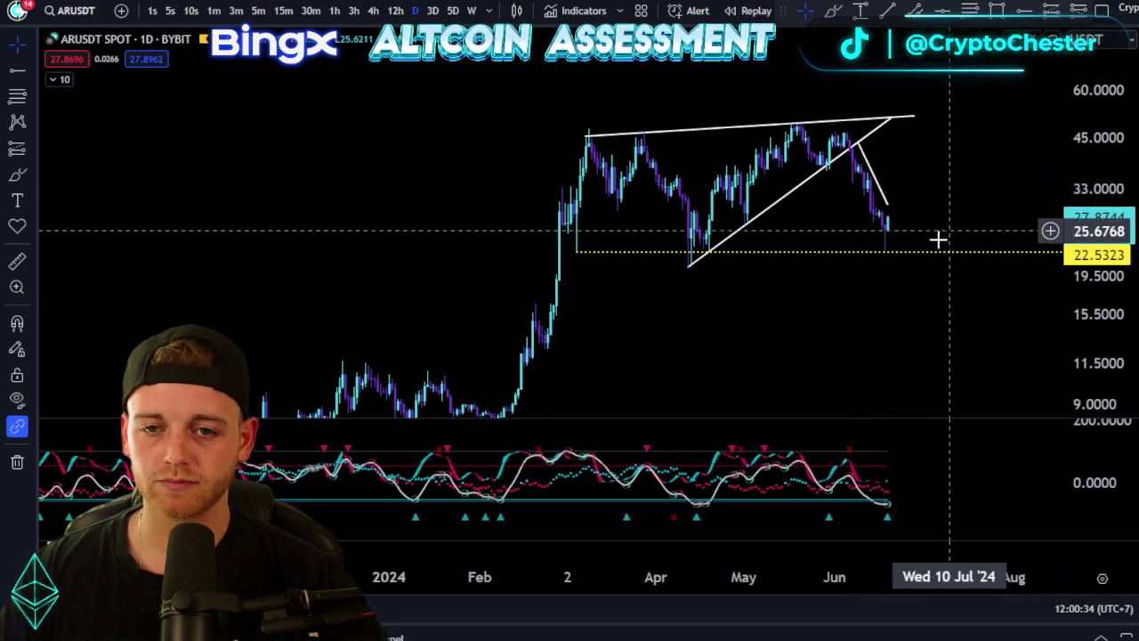
pyautogui.moveTo(943, 215); pyautogui.dragTo(922, 208)
pyautogui.moveTo(811, 310); pyautogui.dragTo(829, 297)
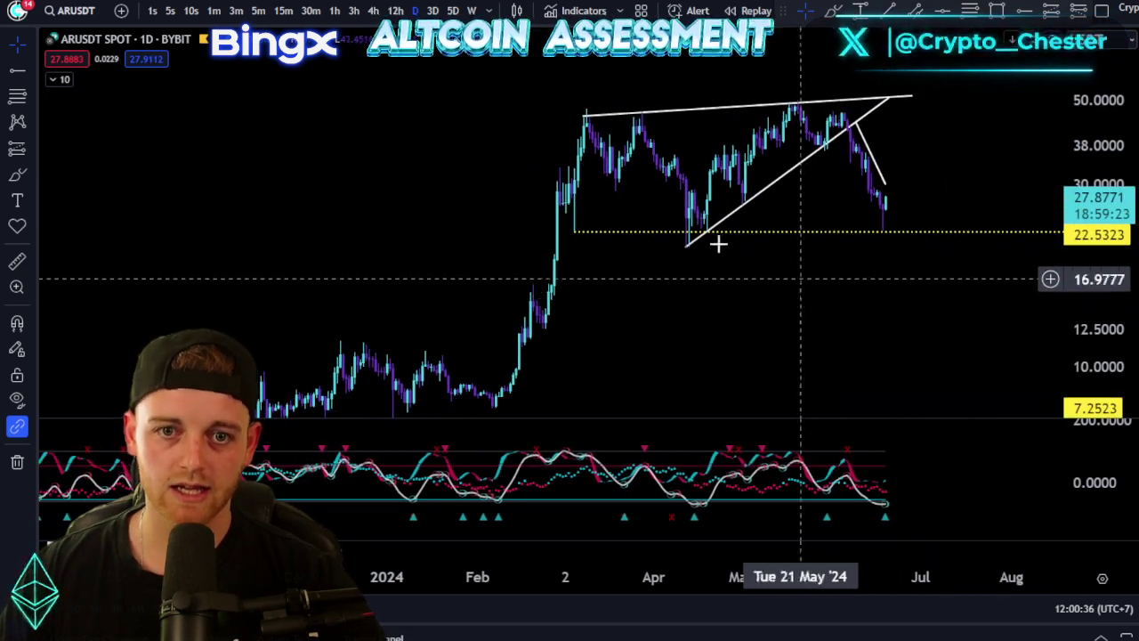
pyautogui.moveTo(598, 216); pyautogui.dragTo(613, 245)
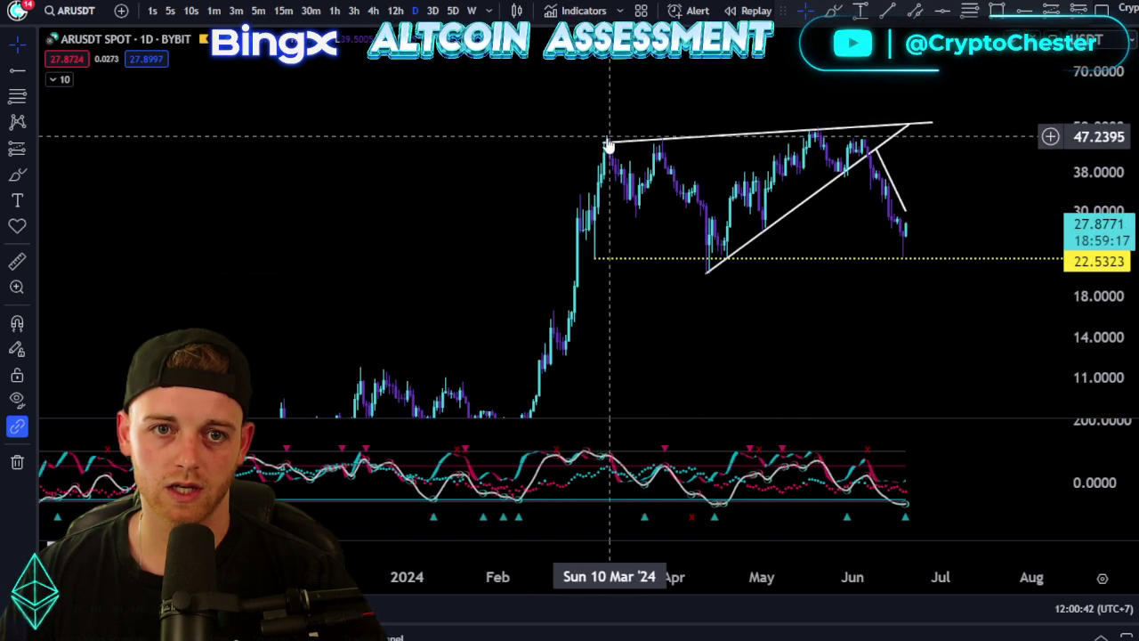
pyautogui.moveTo(858, 212); pyautogui.dragTo(856, 196)
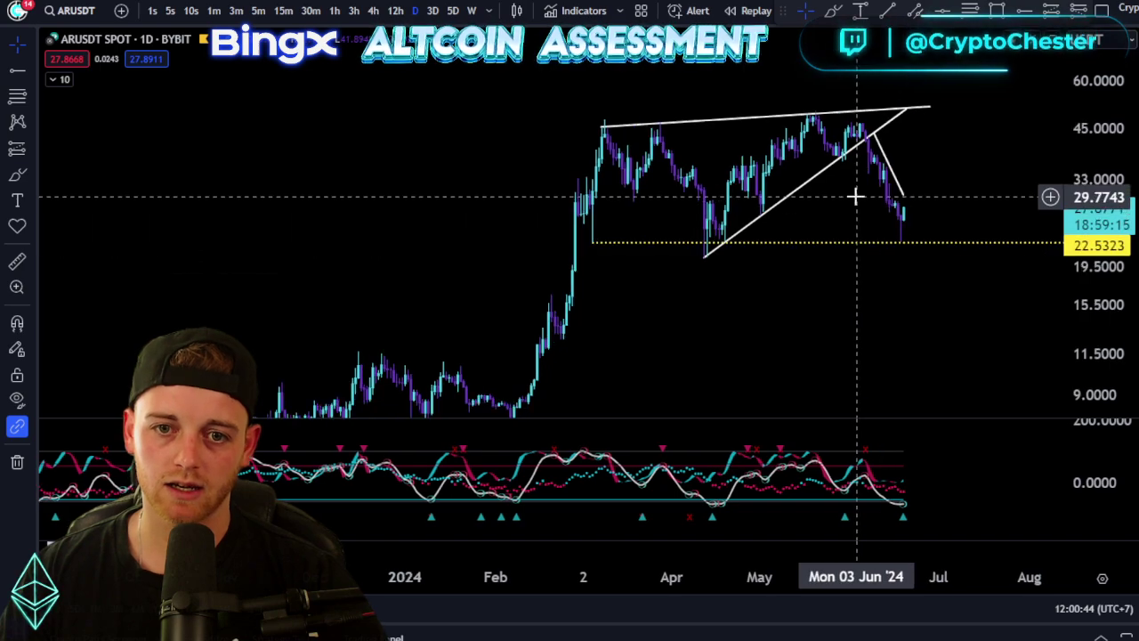
# Step: Place a horizontal ray at about 20.56 from the mid-April 2024 low
pyautogui.scroll(3, 762, 276)
pyautogui.moveTo(760, 277); pyautogui.dragTo(825, 281)
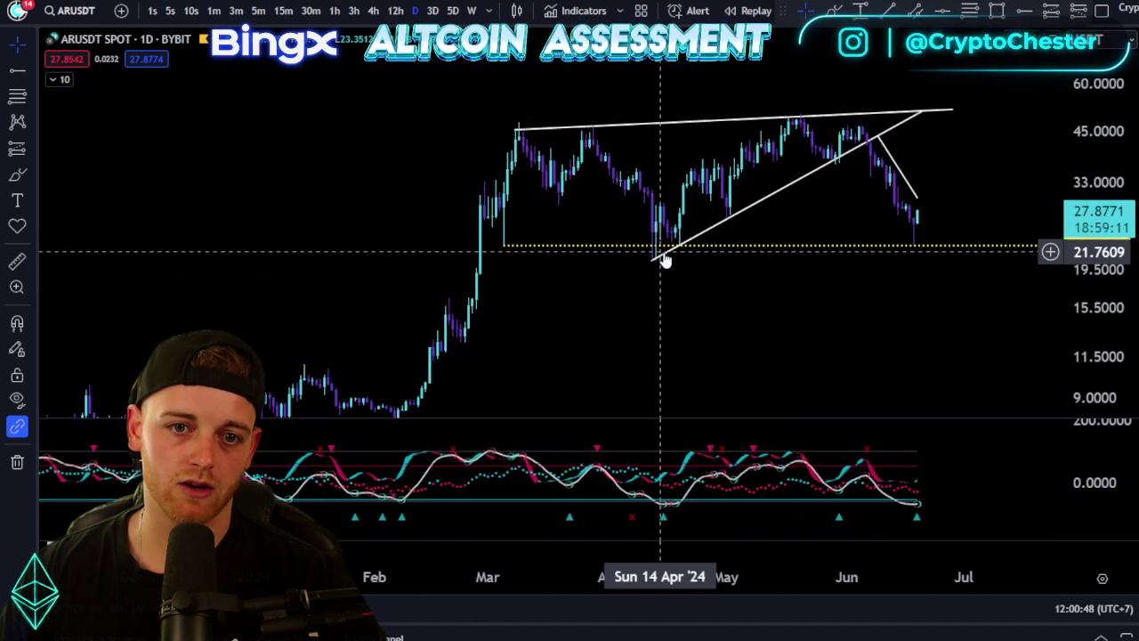
pyautogui.scroll(-1, 824, 285)
pyautogui.scroll(-2, 801, 283)
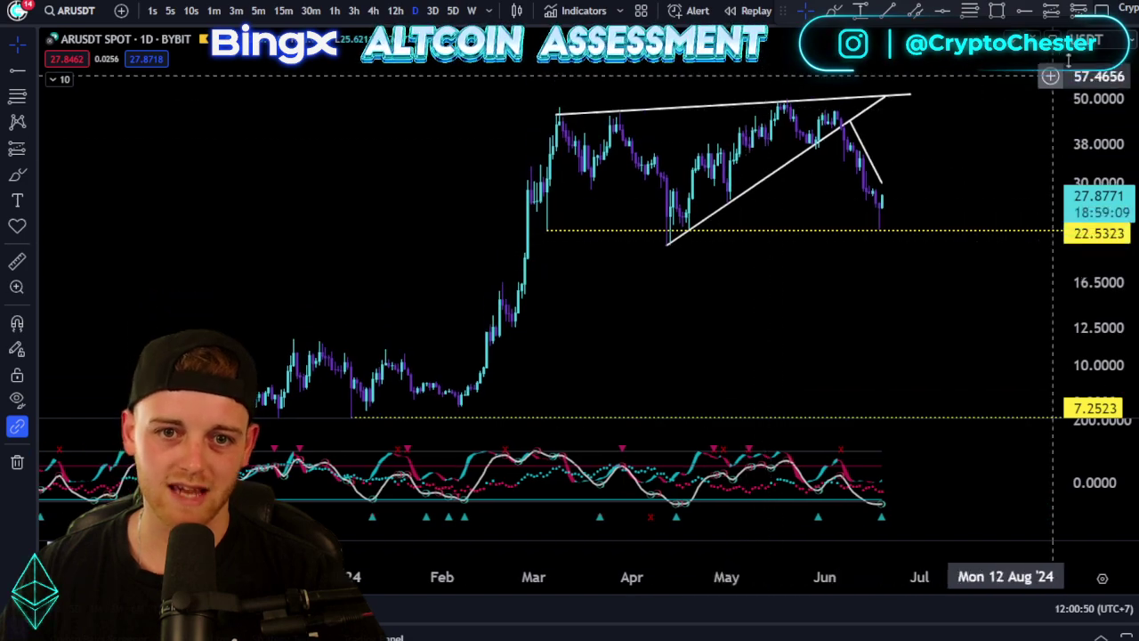
pyautogui.click(667, 246)
# Step: Examine the rising wedge's highs and recent decline against the March and April low rays
pyautogui.moveTo(860, 298); pyautogui.dragTo(774, 297)
pyautogui.scroll(-3, 775, 298)
pyautogui.moveTo(918, 315); pyautogui.dragTo(814, 301)
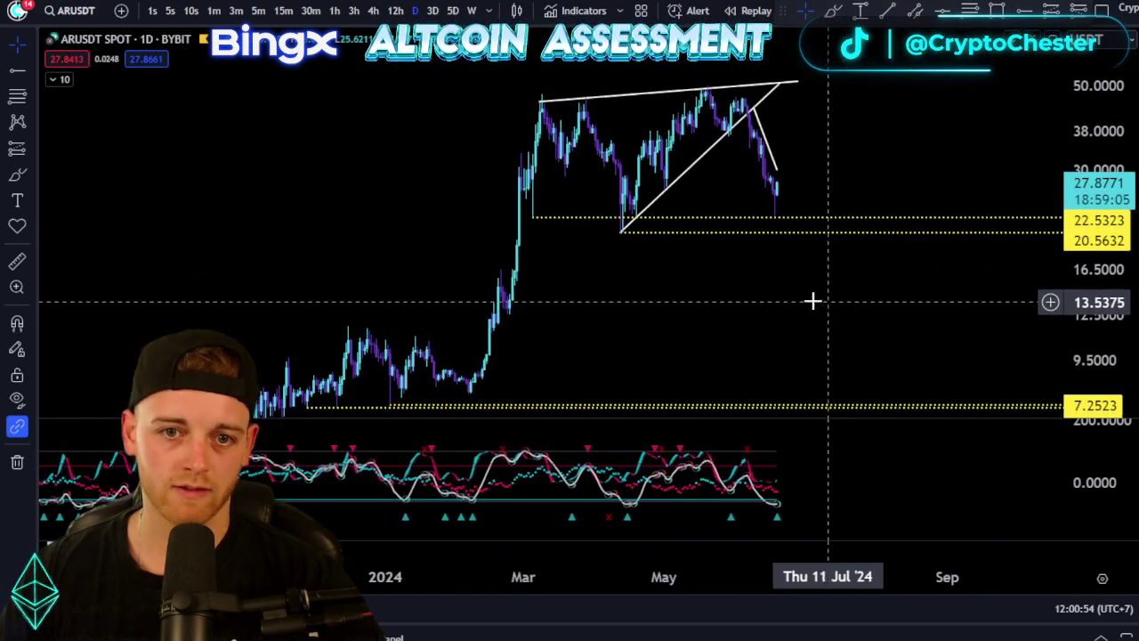
pyautogui.moveTo(761, 272); pyautogui.dragTo(804, 315)
pyautogui.moveTo(738, 231); pyautogui.dragTo(713, 237)
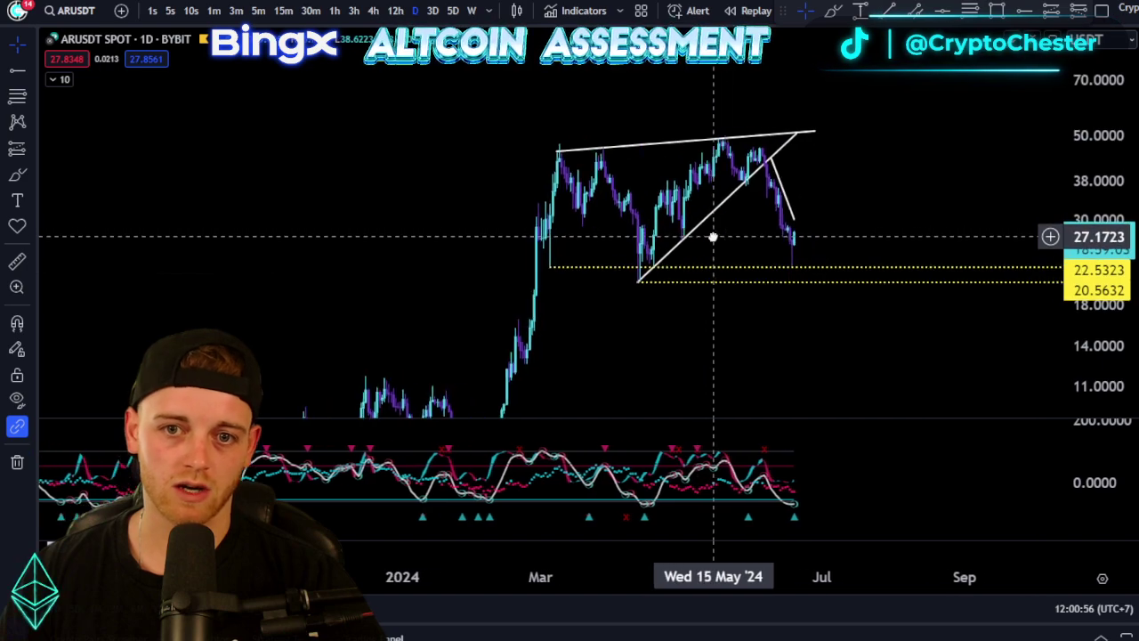
pyautogui.moveTo(841, 252); pyautogui.dragTo(923, 312)
pyautogui.scroll(2, 899, 328)
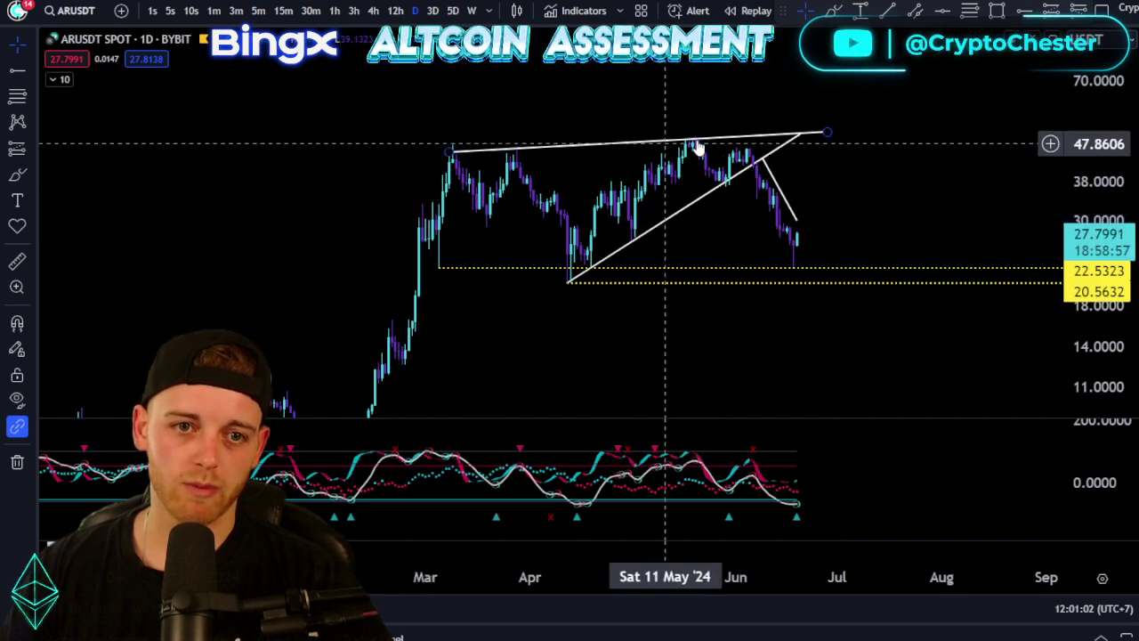
pyautogui.moveTo(815, 169); pyautogui.dragTo(881, 152)
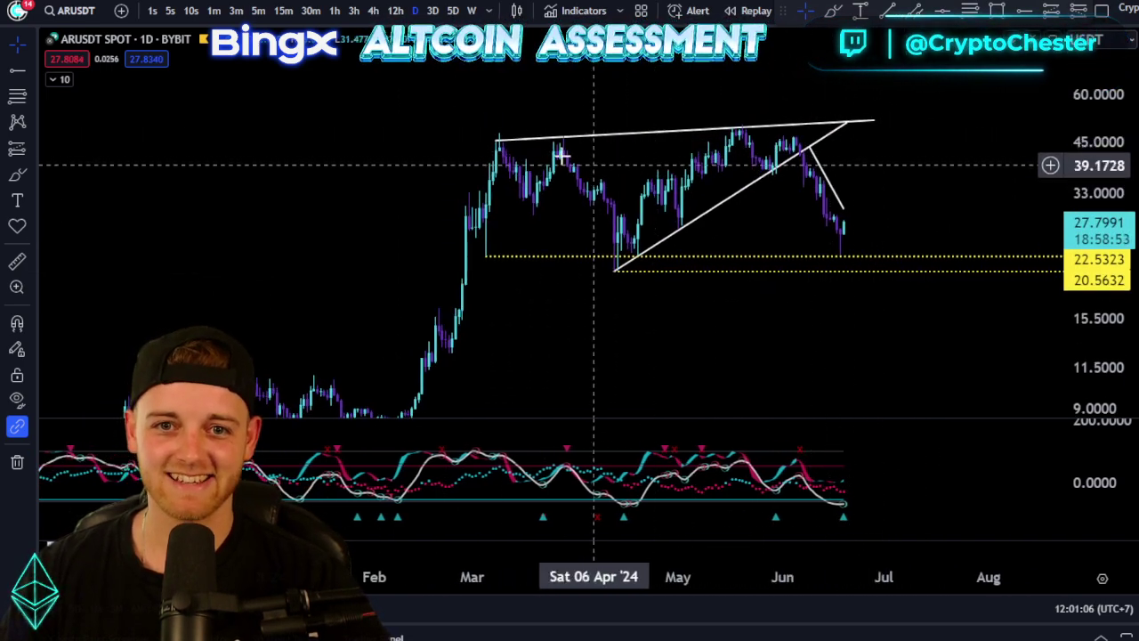
# Step: Reposition the short descending line at the wedge's breakdown point, running from about 42.8 down to 32.6
pyautogui.hscroll(2, 874, 178)
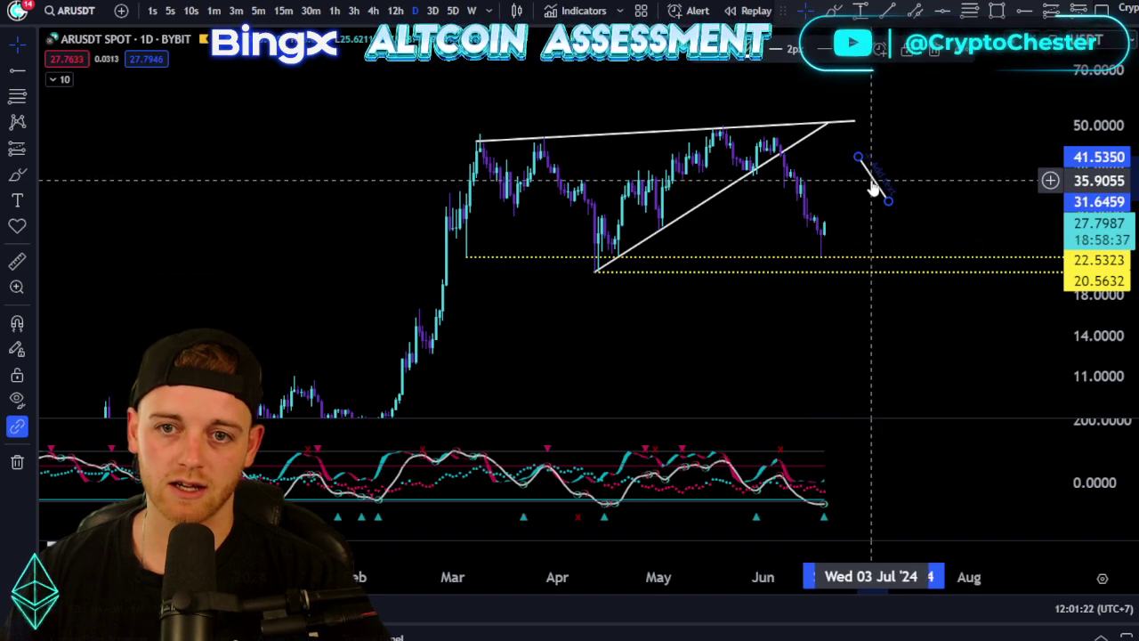
pyautogui.scroll(3, 850, 235)
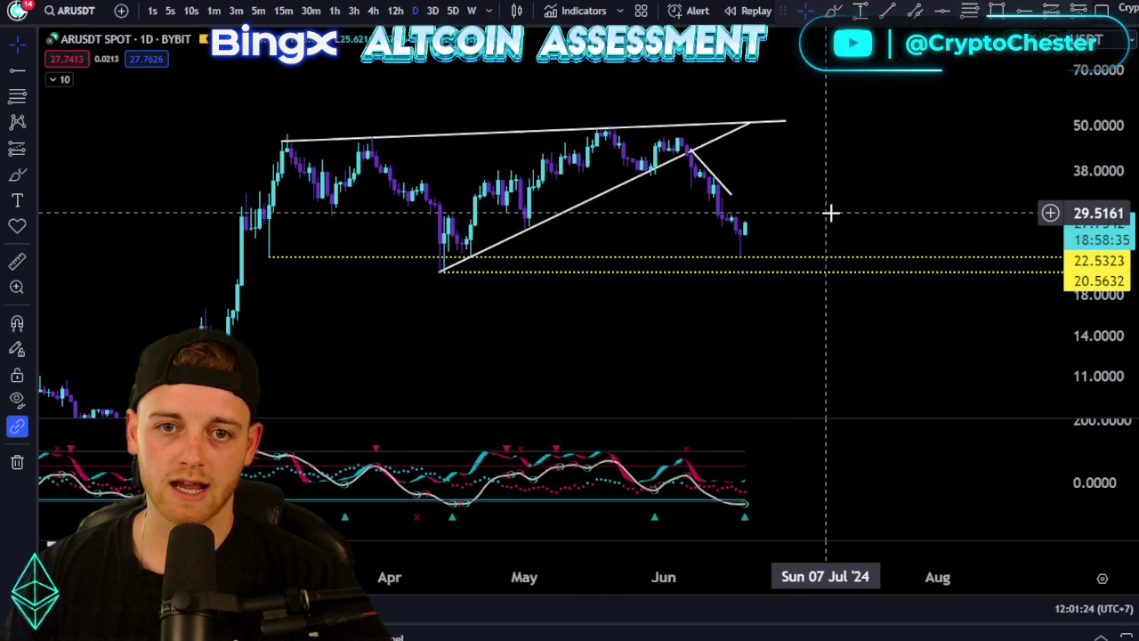
pyautogui.moveTo(808, 292); pyautogui.dragTo(855, 330)
pyautogui.scroll(2, 828, 338)
pyautogui.moveTo(798, 359); pyautogui.dragTo(863, 312)
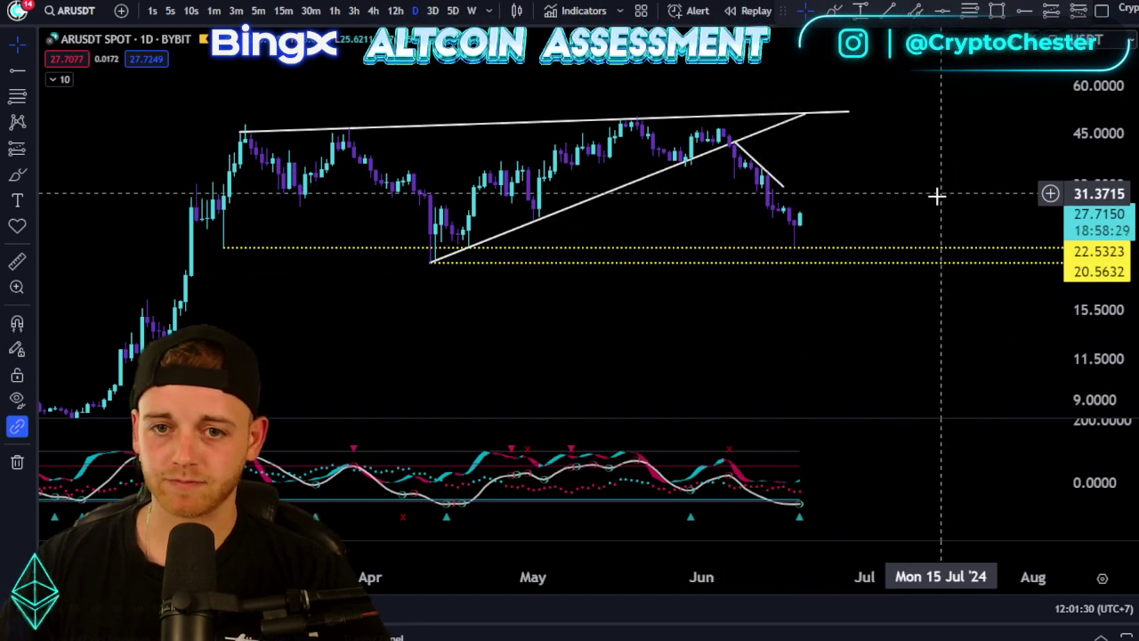
# Step: Delete the short descending line and the wedge's rising lower trend line
pyautogui.scroll(-3, 926, 193)
pyautogui.moveTo(750, 338); pyautogui.dragTo(847, 166)
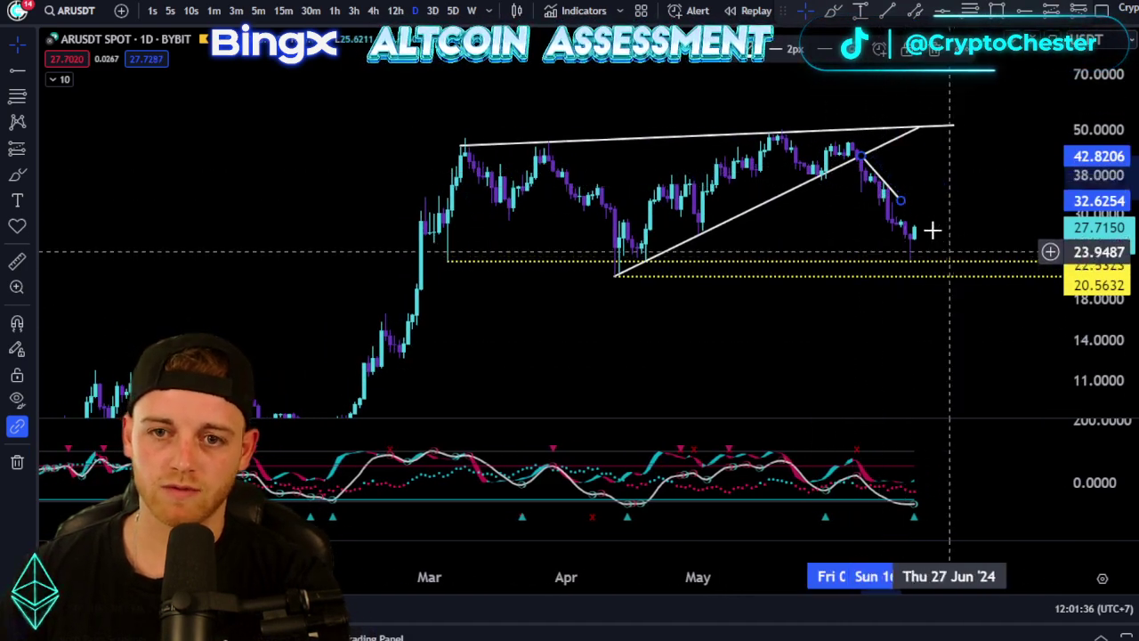
pyautogui.moveTo(971, 160); pyautogui.dragTo(903, 173)
pyautogui.click(743, 194)
pyautogui.press('Delete')
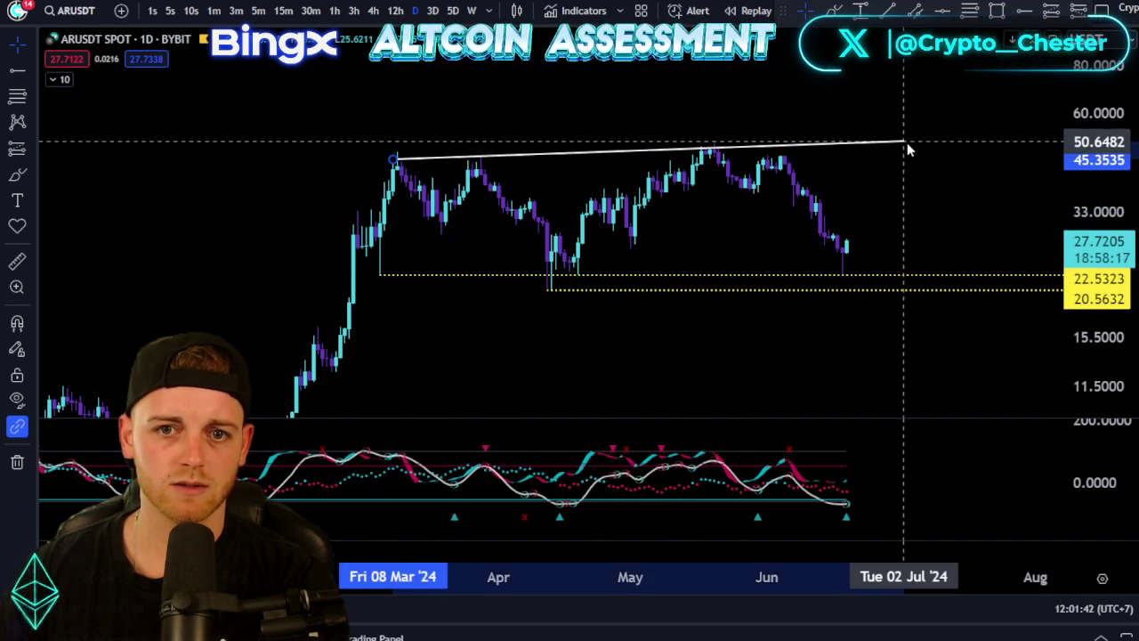
# Step: Set the end of the upper trend line at about 50.6 in early July 2024
pyautogui.click(908, 144)
pyautogui.click(884, 188)
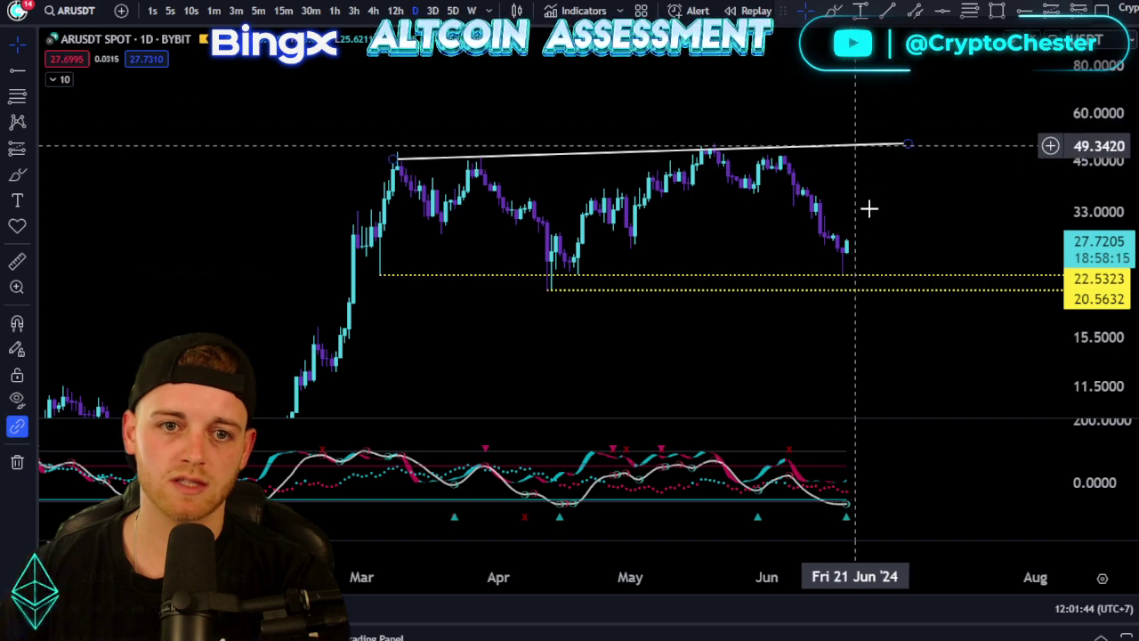
pyautogui.moveTo(947, 195); pyautogui.dragTo(939, 181)
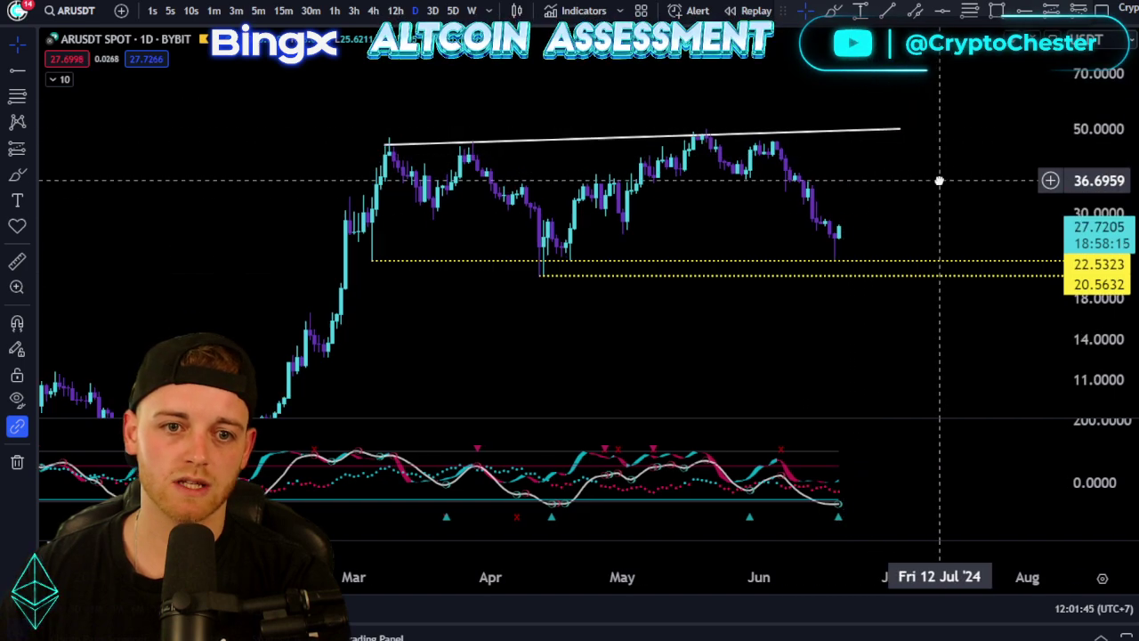
# Step: Draw a lower trend line from the early March 2024 low at about 22.4 to mid-July, fine-tuning both end points
pyautogui.click(890, 12)
pyautogui.click(374, 262)
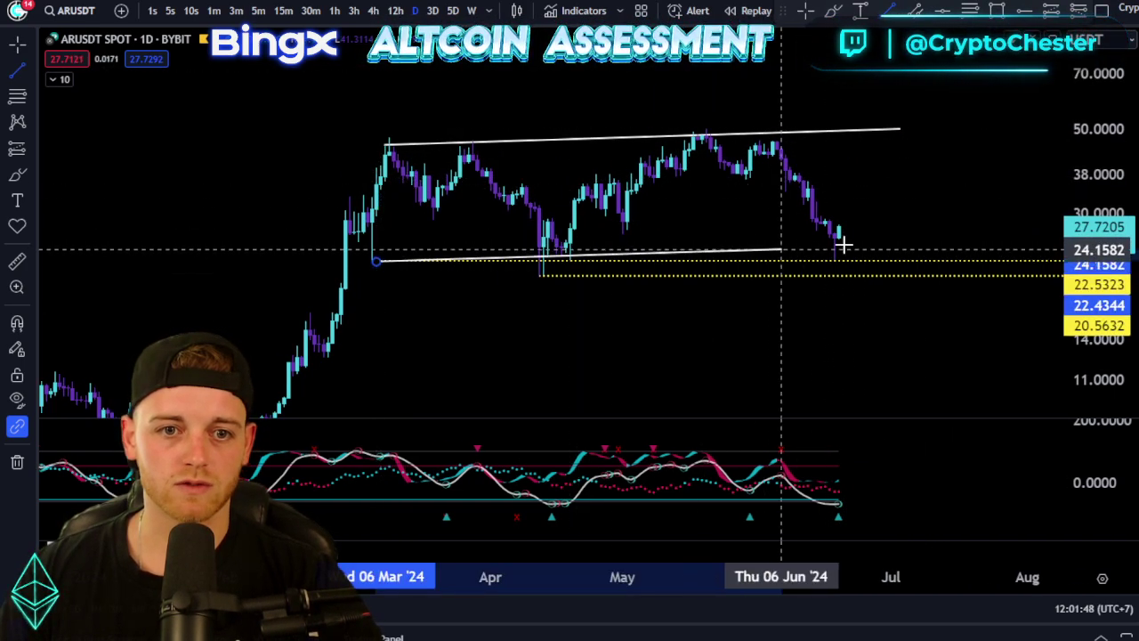
pyautogui.click(967, 234)
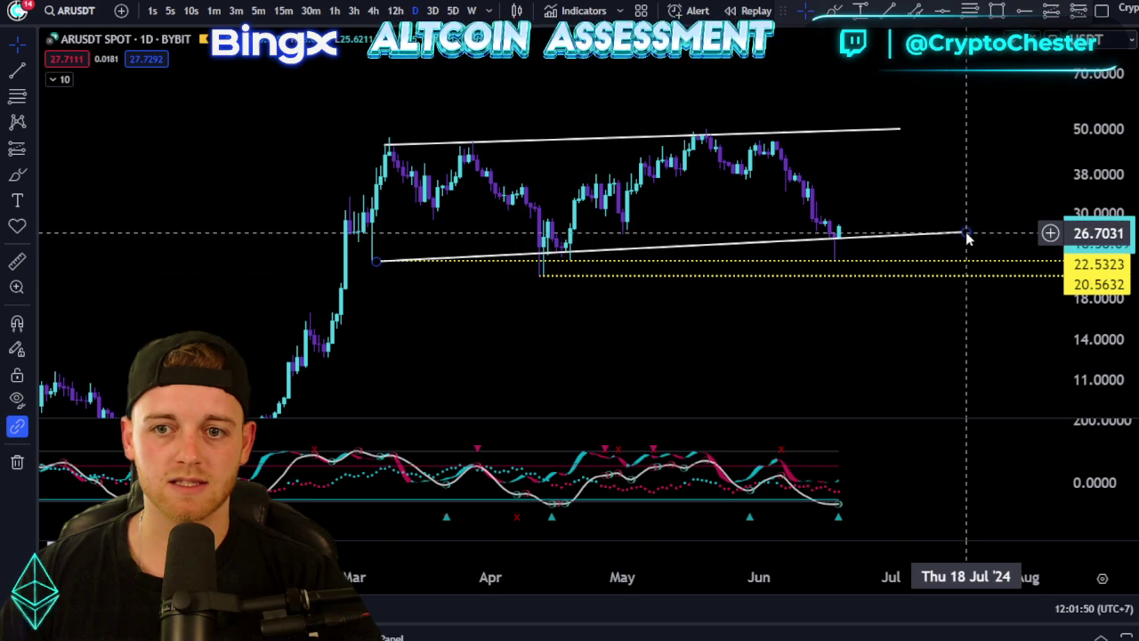
pyautogui.moveTo(967, 234); pyautogui.dragTo(975, 241)
pyautogui.click(958, 188)
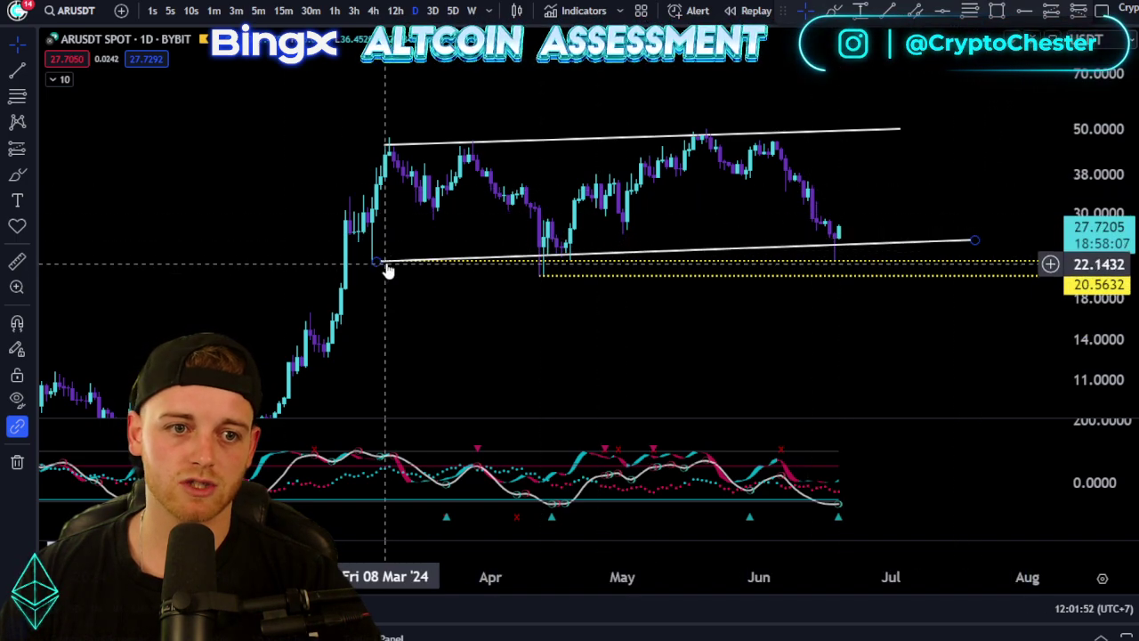
pyautogui.moveTo(376, 264); pyautogui.dragTo(357, 261)
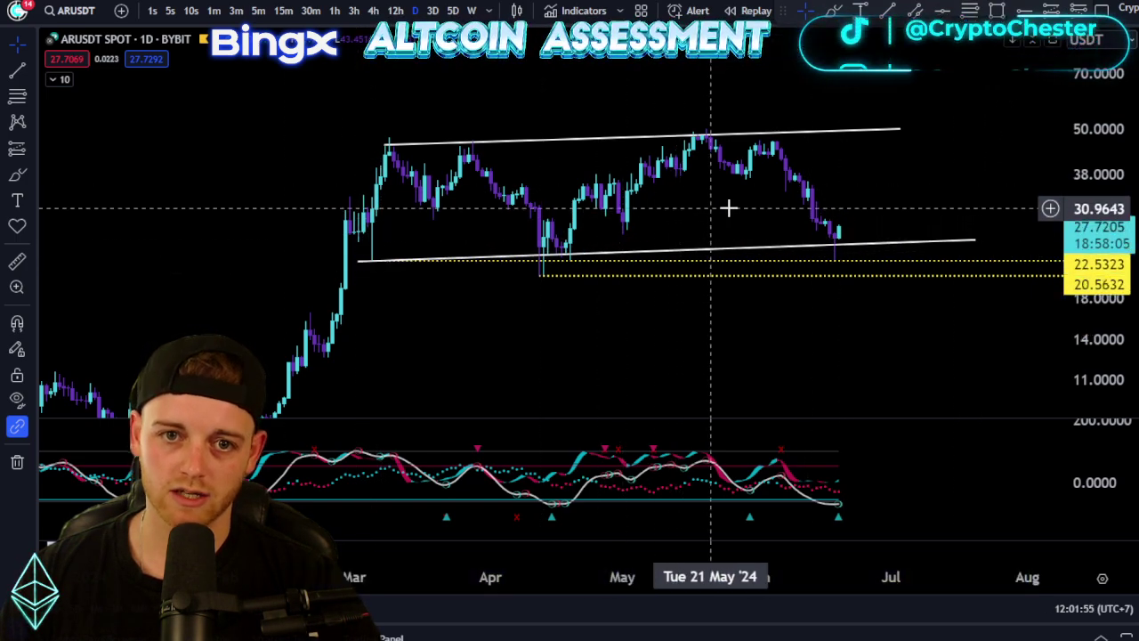
# Step: Sketch two rising brush arrows, one above the upper trend line and one along the lower trend line
pyautogui.click(834, 12)
pyautogui.moveTo(415, 129); pyautogui.dragTo(802, 64)
pyautogui.moveTo(324, 267); pyautogui.dragTo(838, 222)
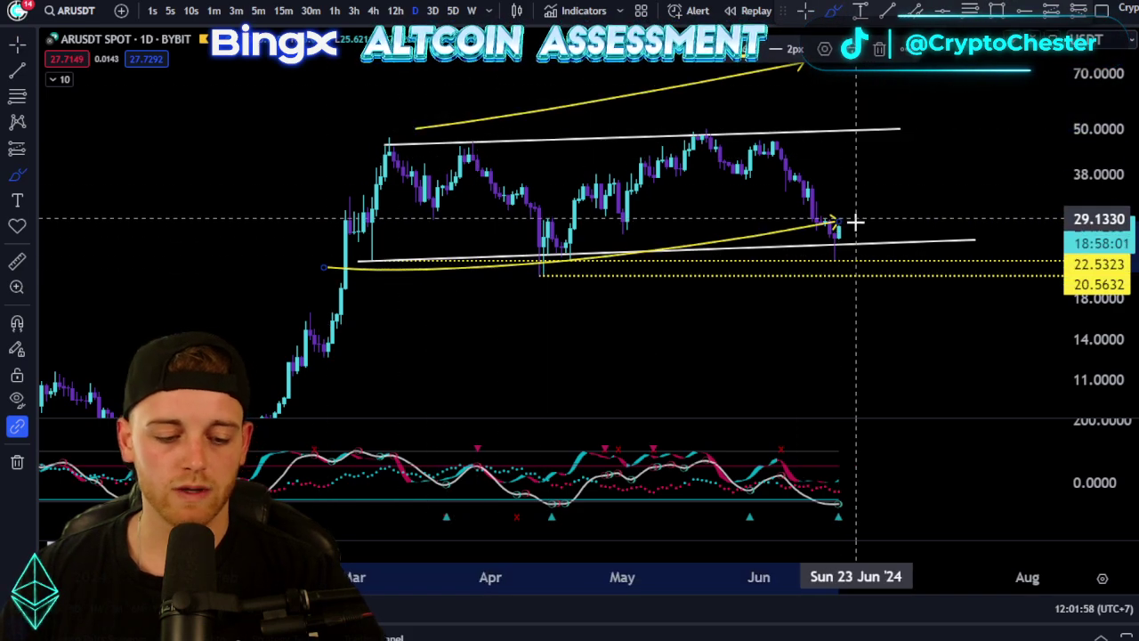
# Step: Brush double arcs linking the channel's lows and its highs, and delete these annotations from the chart
pyautogui.moveTo(382, 256); pyautogui.dragTo(717, 309)
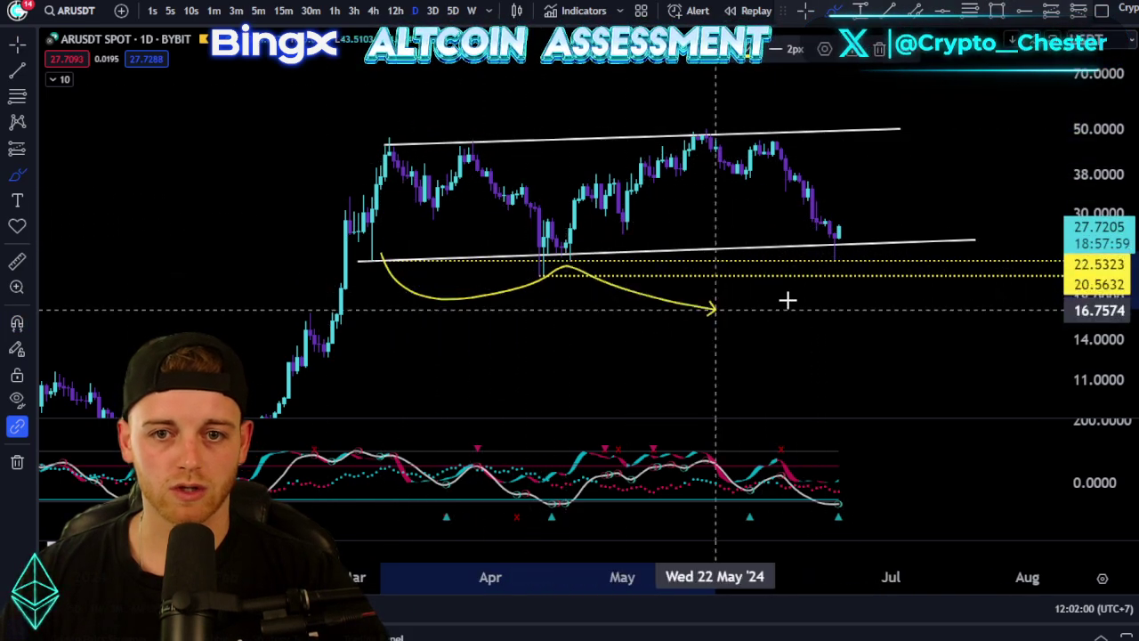
pyautogui.moveTo(788, 300); pyautogui.dragTo(817, 260)
pyautogui.moveTo(872, 193); pyautogui.dragTo(1005, 186)
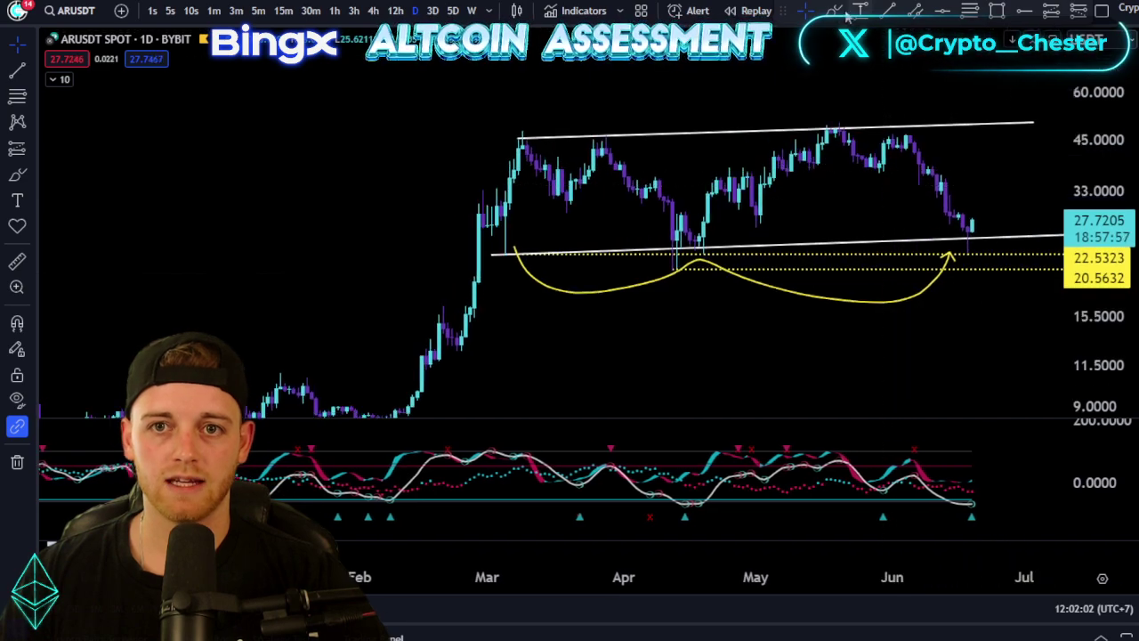
pyautogui.click(834, 12)
pyautogui.moveTo(689, 110); pyautogui.dragTo(844, 120)
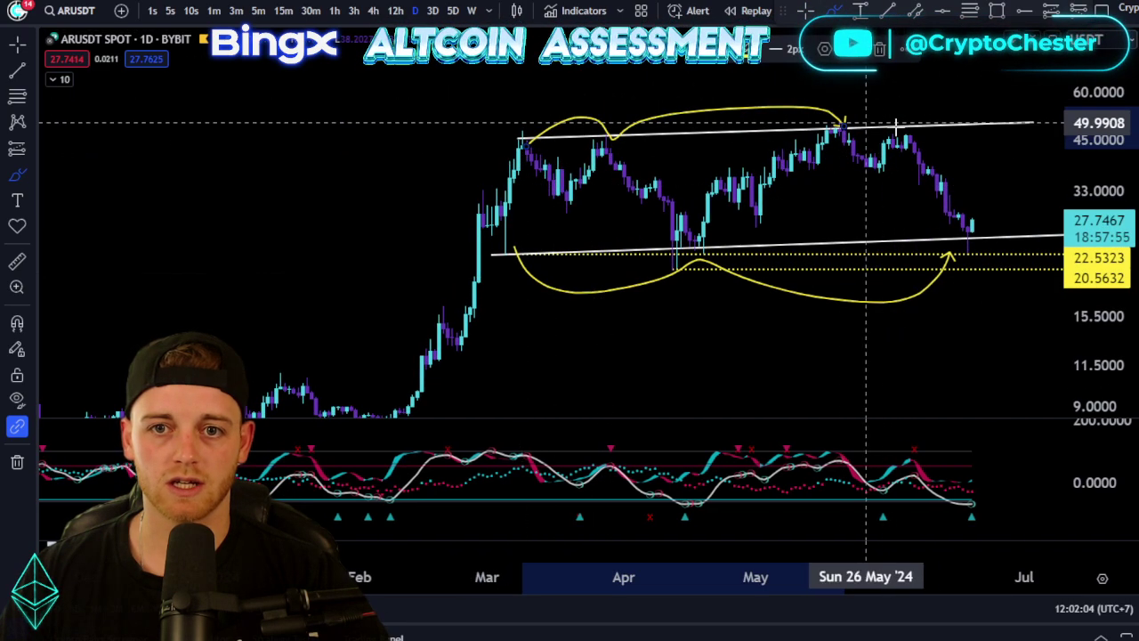
pyautogui.press('Delete')
pyautogui.hscroll(2, 911, 173)
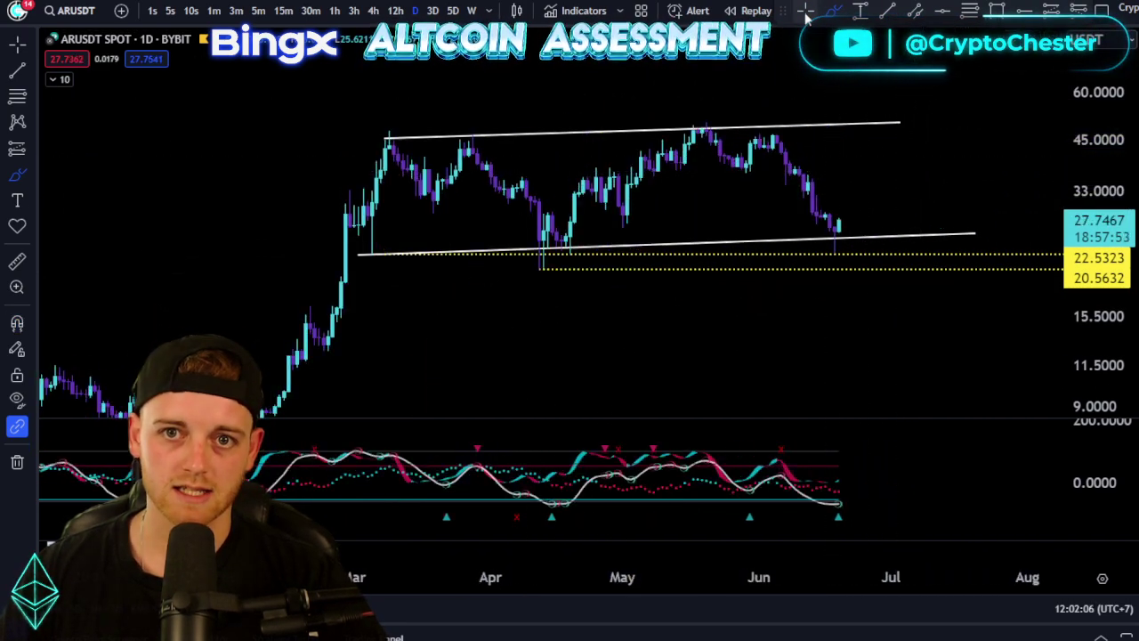
# Step: Draw a descending projection line from the lower trend line in late June 2024 down to about 12.8 in late July
pyautogui.moveTo(898, 173); pyautogui.dragTo(953, 186)
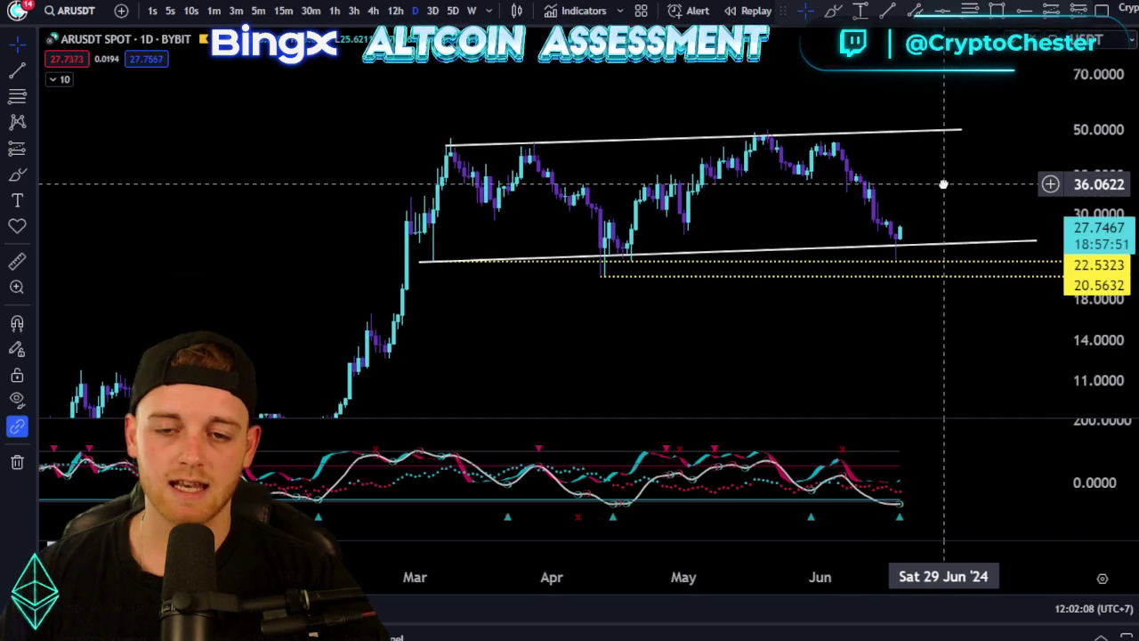
pyautogui.scroll(-3, 985, 324)
pyautogui.moveTo(1101, 330); pyautogui.dragTo(1102, 299)
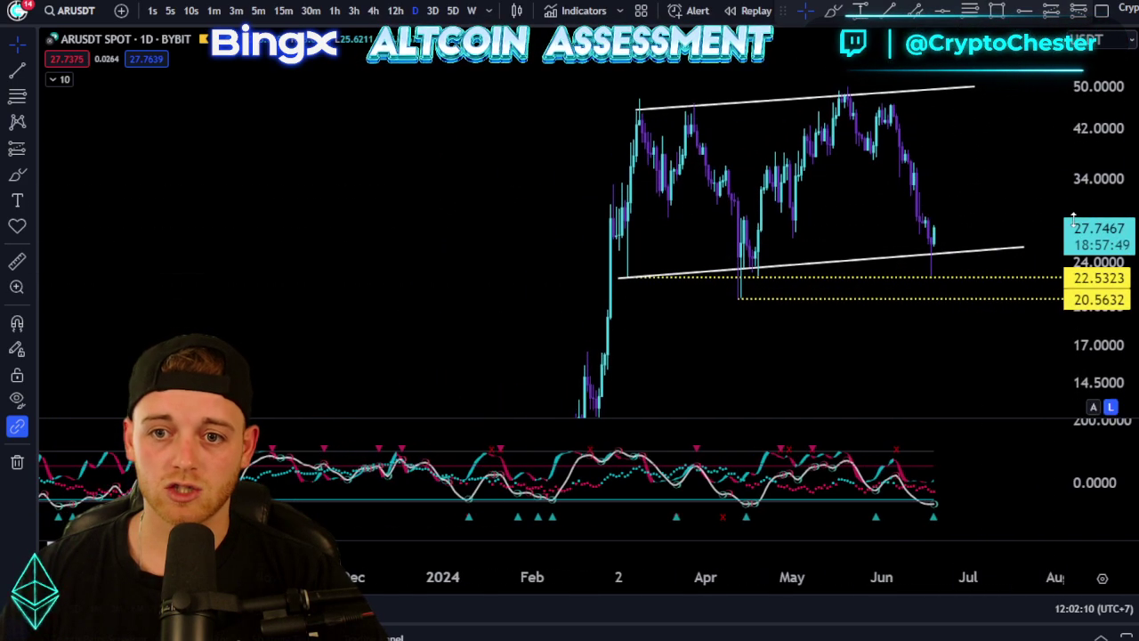
pyautogui.scroll(5, 943, 178)
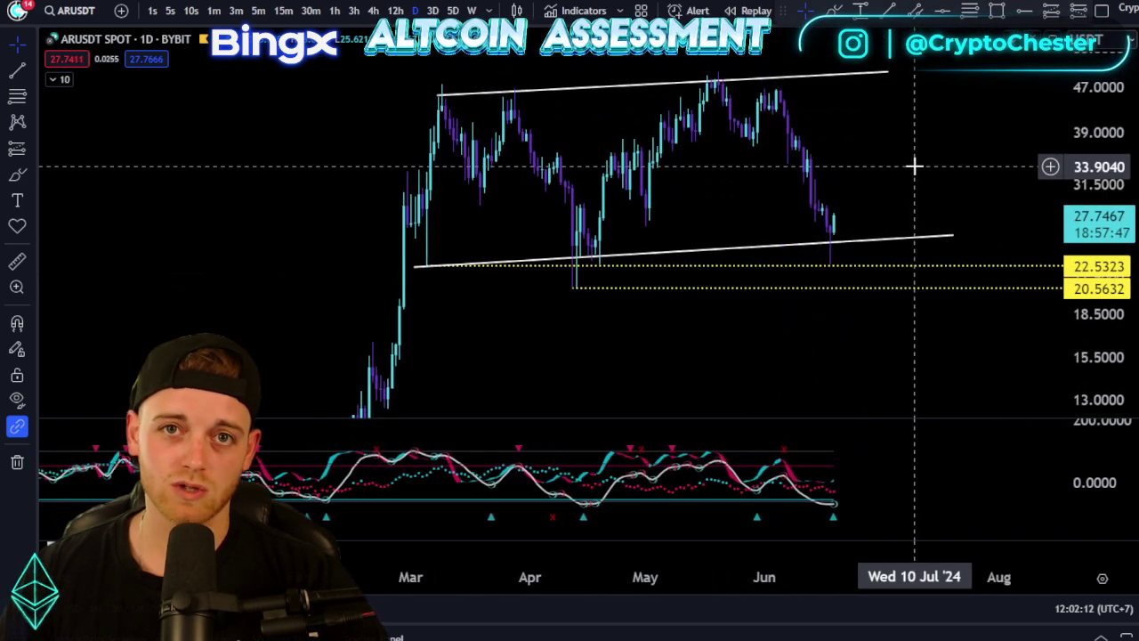
pyautogui.moveTo(995, 166); pyautogui.dragTo(920, 152)
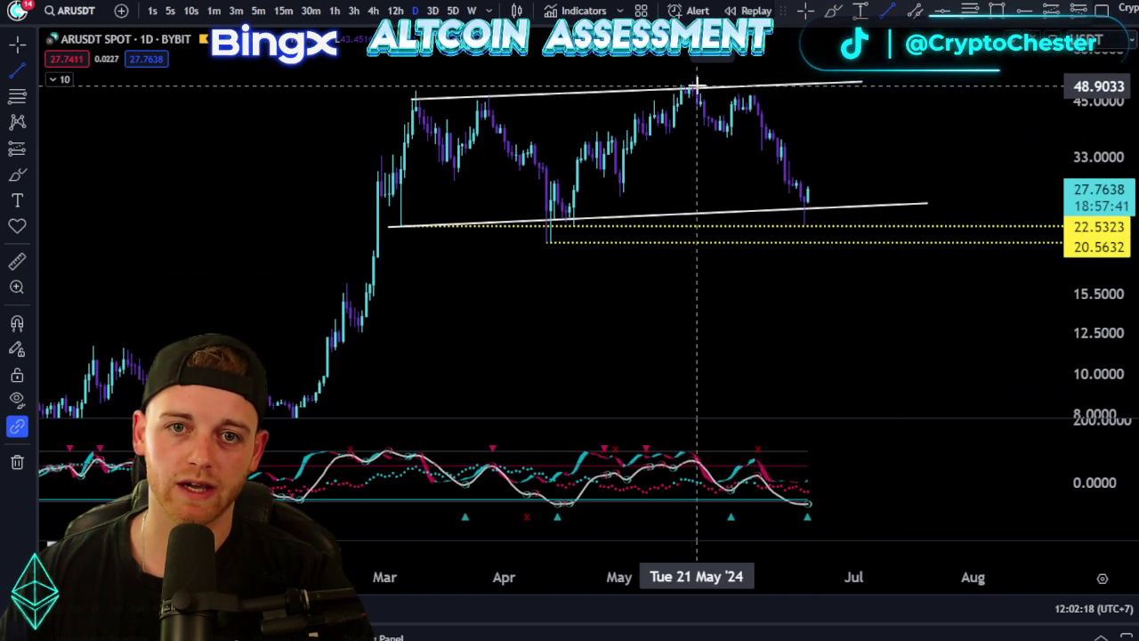
pyautogui.moveTo(807, 209); pyautogui.dragTo(919, 308)
# Step: Measure the projected price drop from about 27.38 to 12.72 with the price range tool, and clear the measurement
pyautogui.scroll(-4, 952, 261)
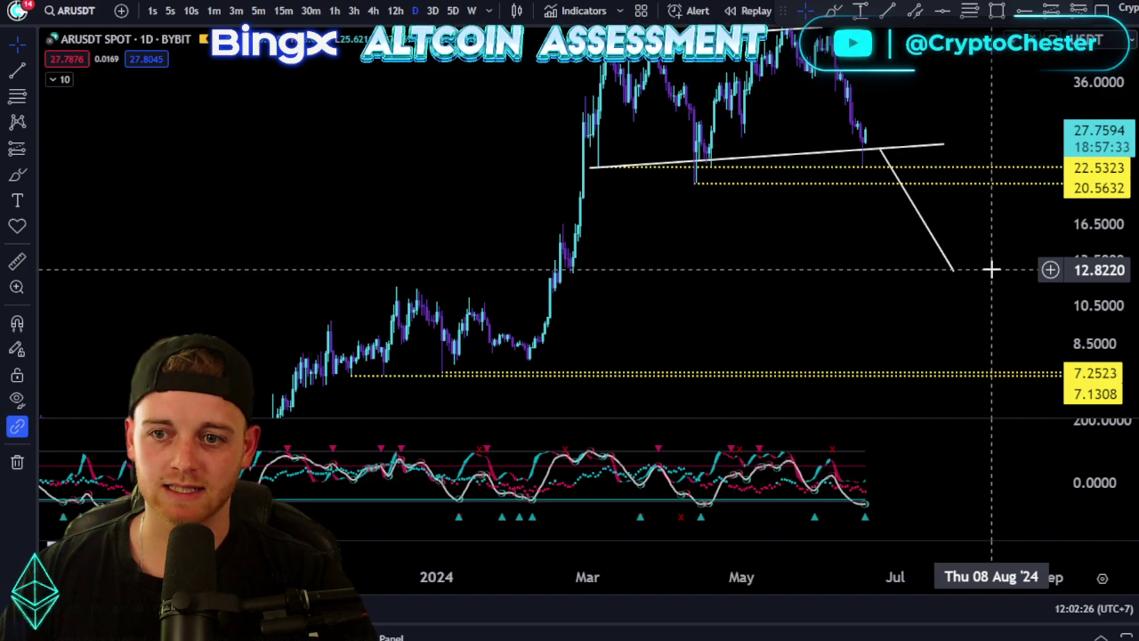
pyautogui.moveTo(991, 269); pyautogui.dragTo(934, 283)
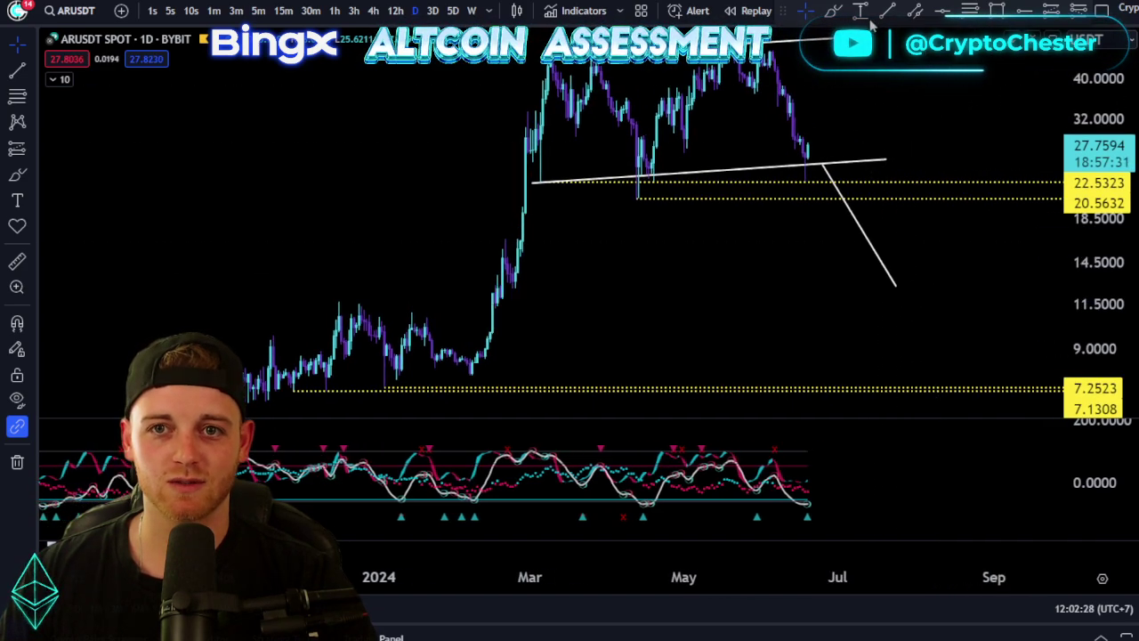
pyautogui.click(832, 147)
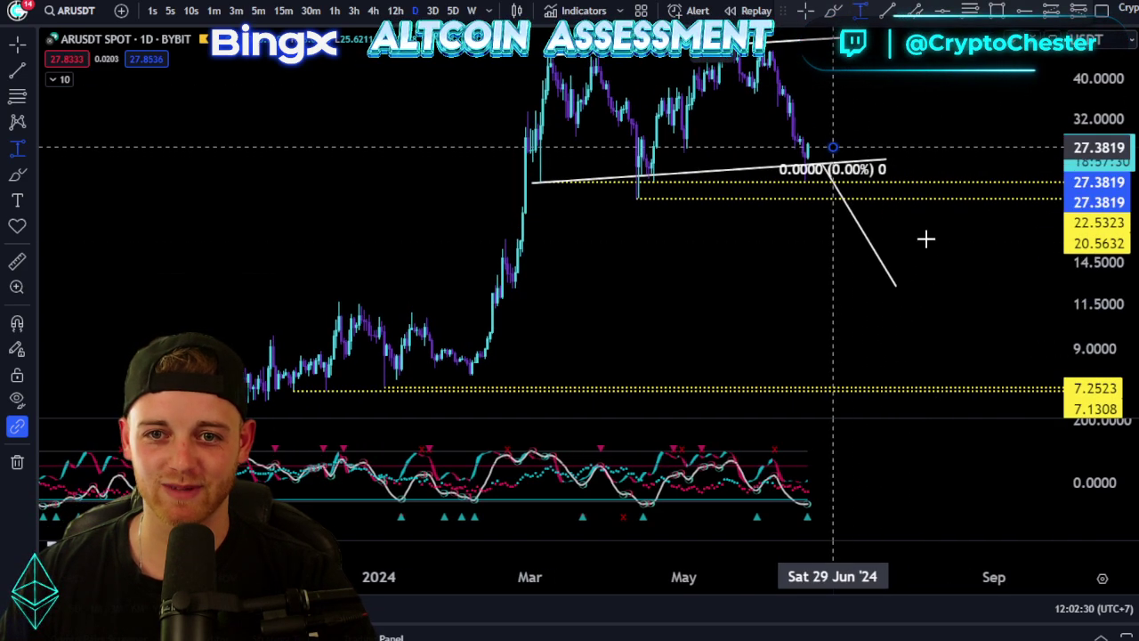
pyautogui.click(957, 285)
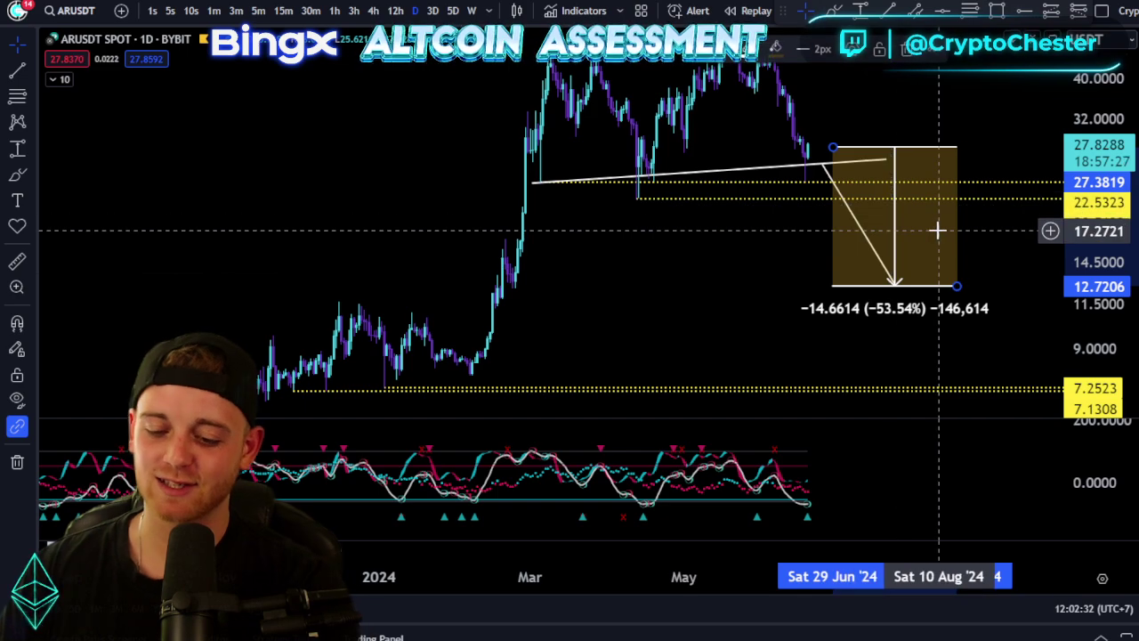
pyautogui.click(779, 267)
pyautogui.scroll(4, 779, 267)
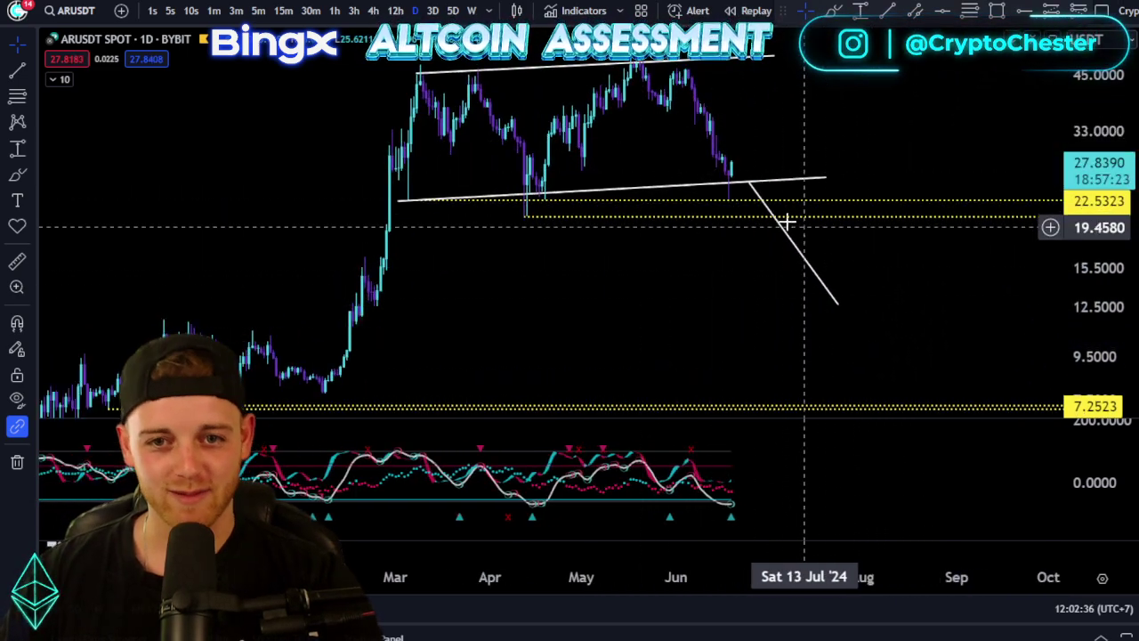
pyautogui.moveTo(733, 267); pyautogui.dragTo(752, 285)
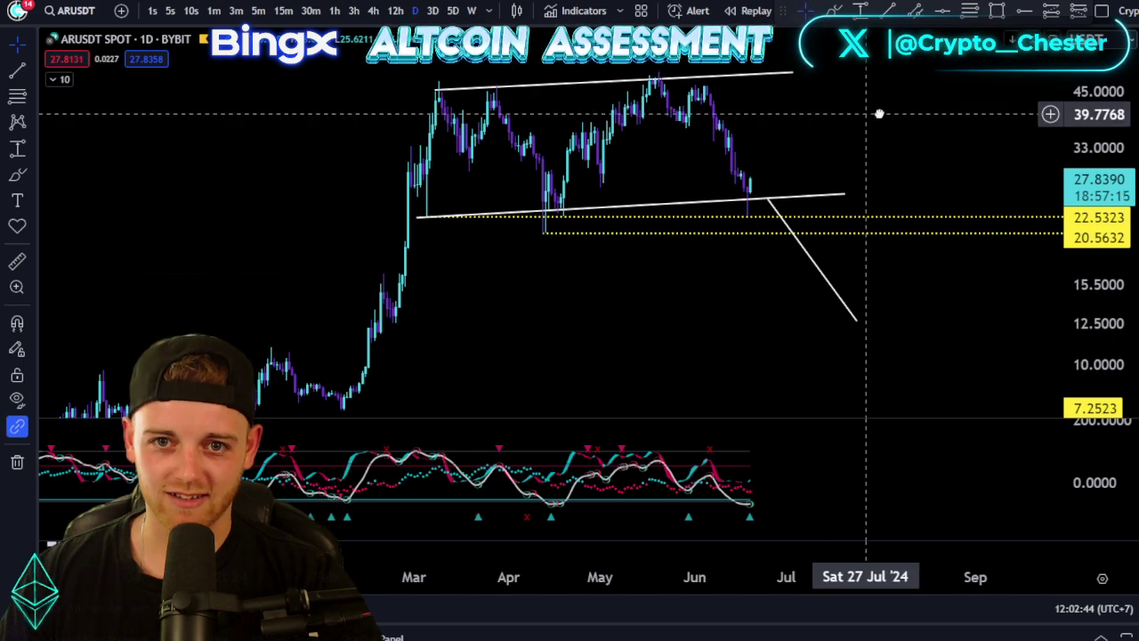
pyautogui.moveTo(879, 114); pyautogui.dragTo(899, 115)
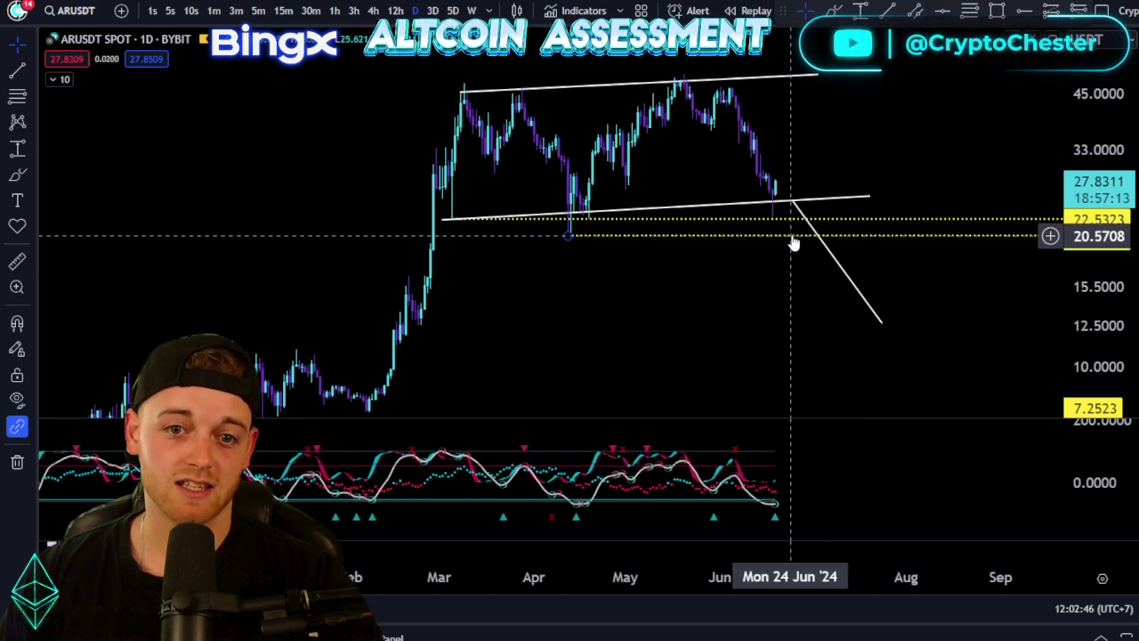
pyautogui.moveTo(594, 268); pyautogui.dragTo(701, 276)
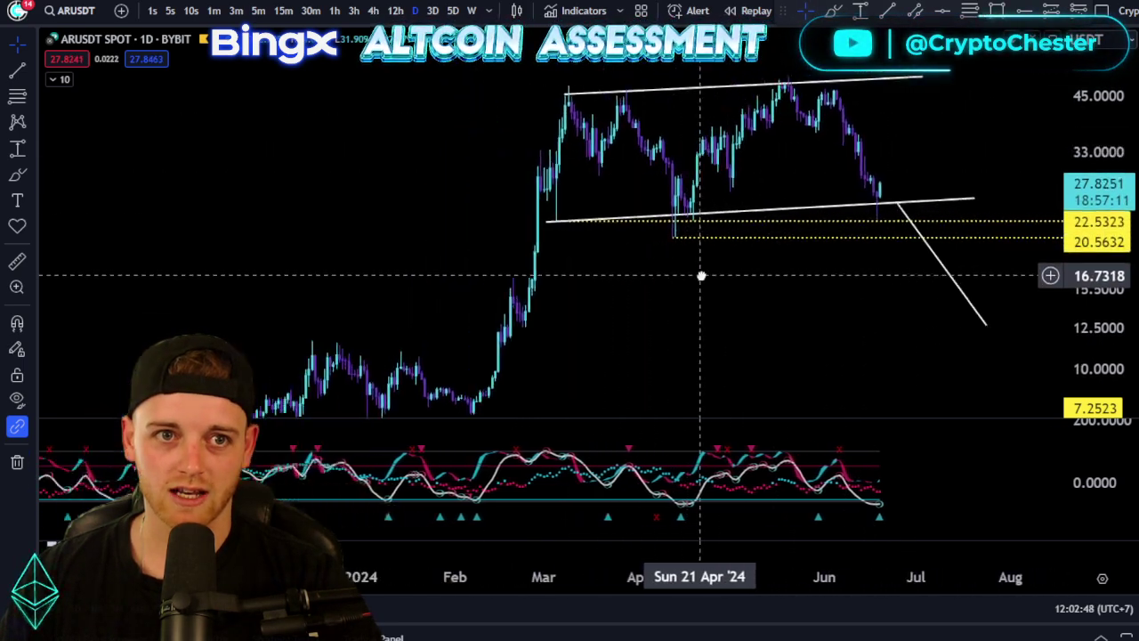
pyautogui.moveTo(856, 276); pyautogui.dragTo(760, 295)
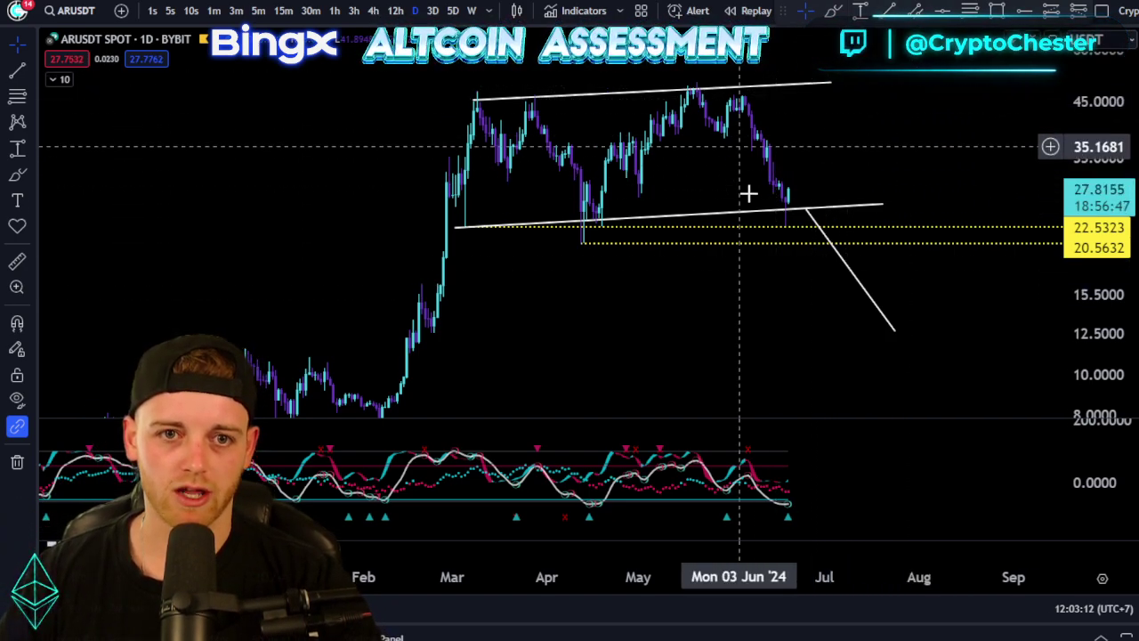
# Step: Circle the descending projection line, brush a stroke from the May high to the lower trend line, and undo both annotations
pyautogui.click(835, 11)
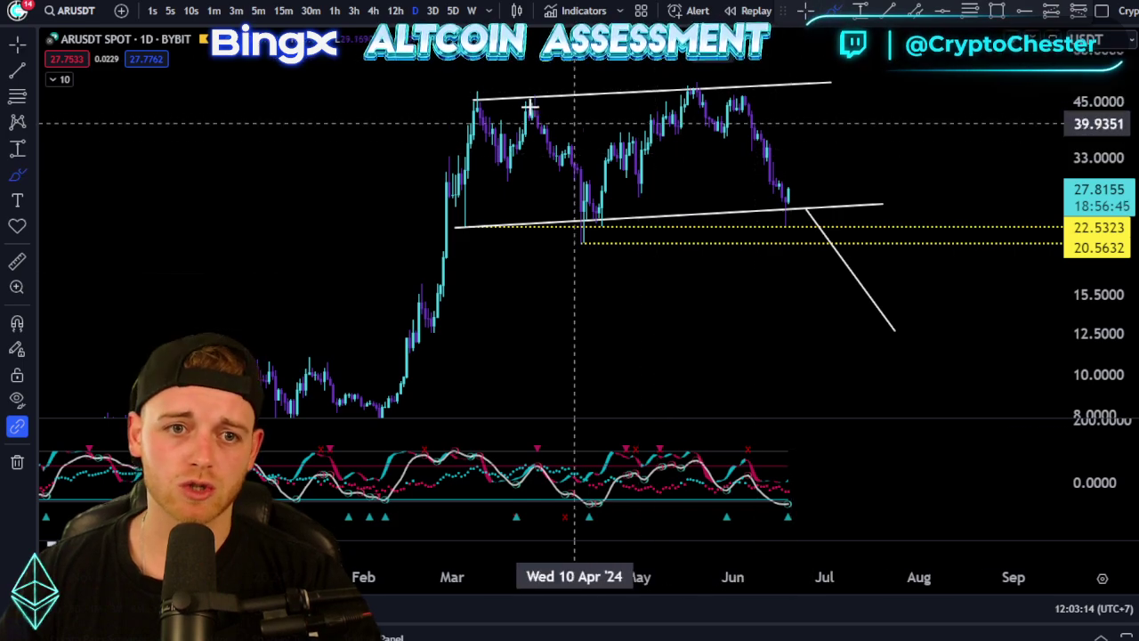
pyautogui.moveTo(864, 218)
pyautogui.mouseDown()
pyautogui.moveTo(804, 196)
pyautogui.moveTo(805, 321)
pyautogui.mouseUp()
pyautogui.moveTo(880, 368); pyautogui.dragTo(903, 197)
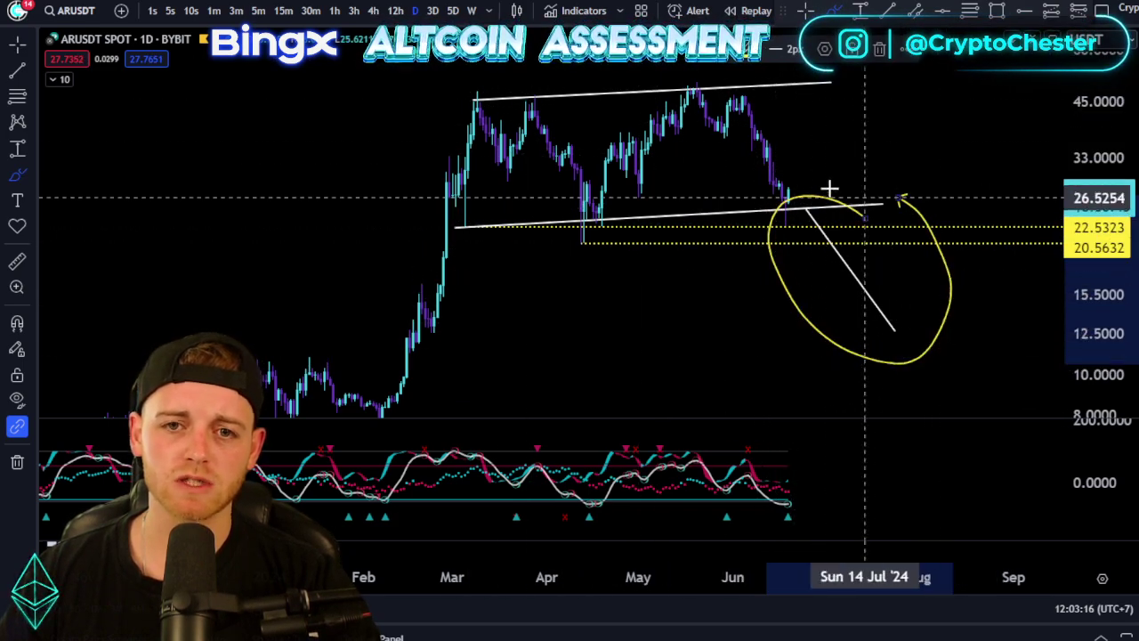
pyautogui.moveTo(686, 89); pyautogui.dragTo(788, 197)
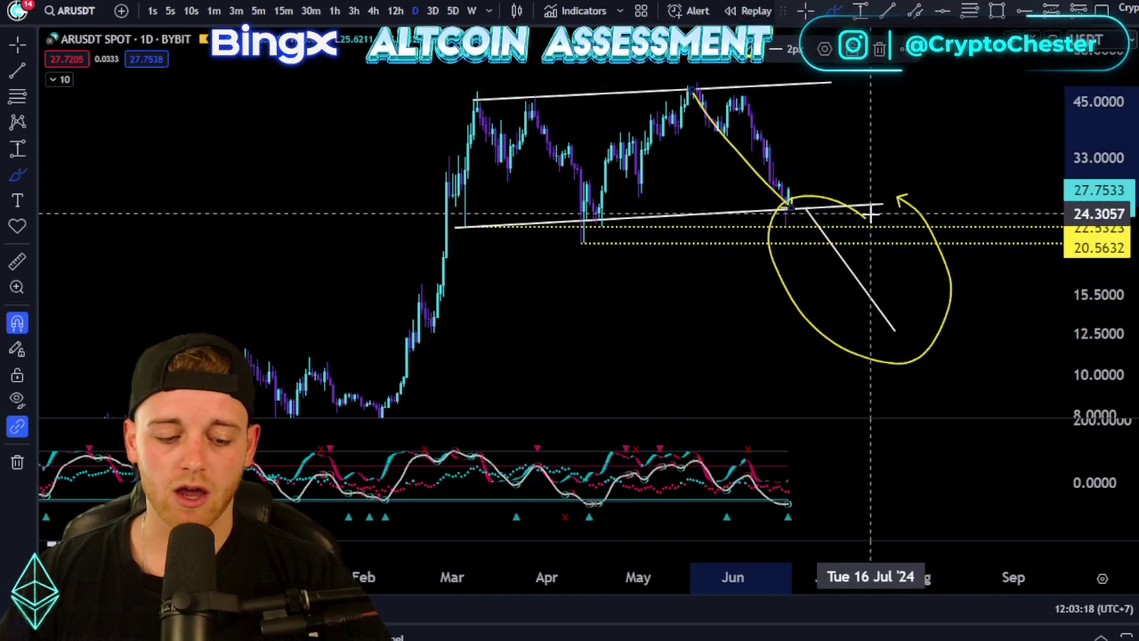
pyautogui.hotkey('ctrl', 'z')
pyautogui.hotkey('ctrl', 'z')
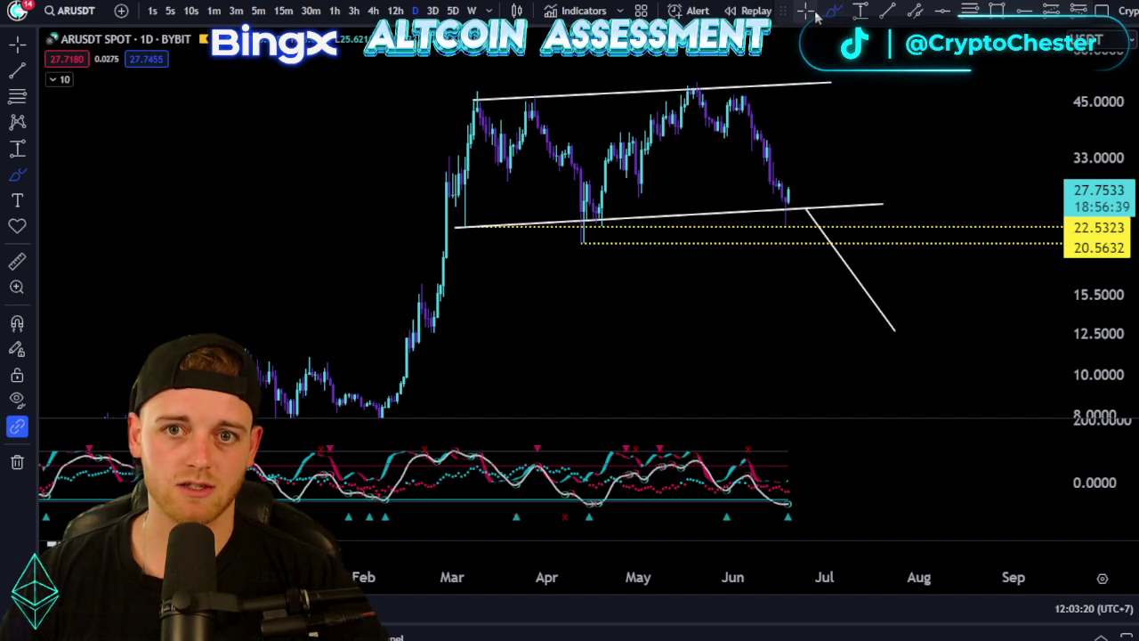
pyautogui.click(808, 11)
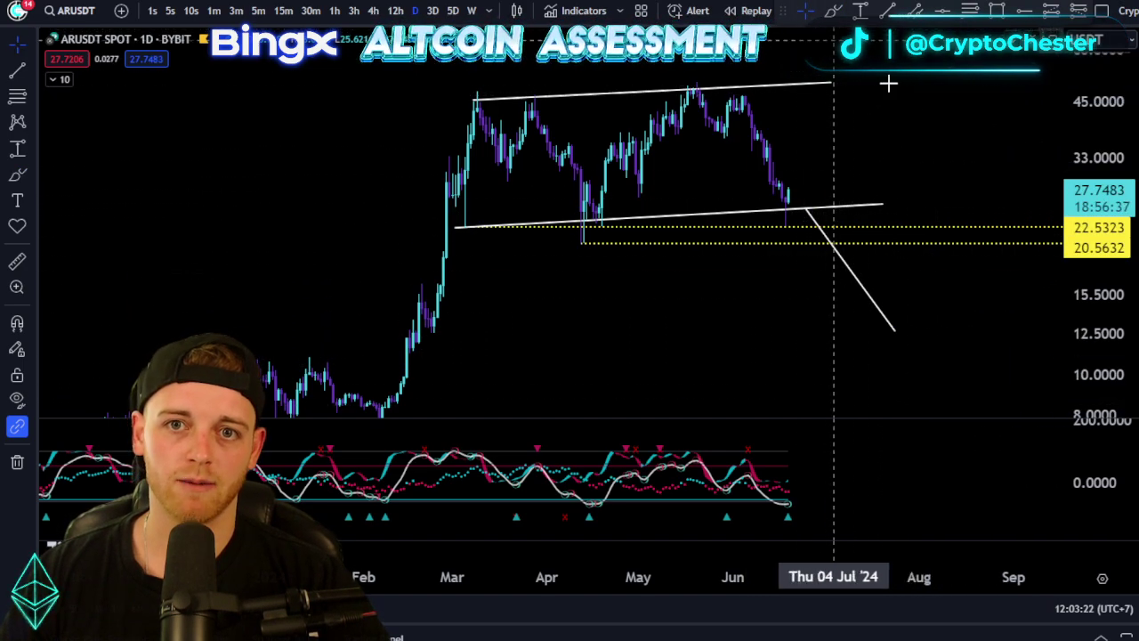
# Step: Shift the descending projection line a few days later along the lower trend line, keeping its price levels
pyautogui.moveTo(942, 160); pyautogui.dragTo(951, 174)
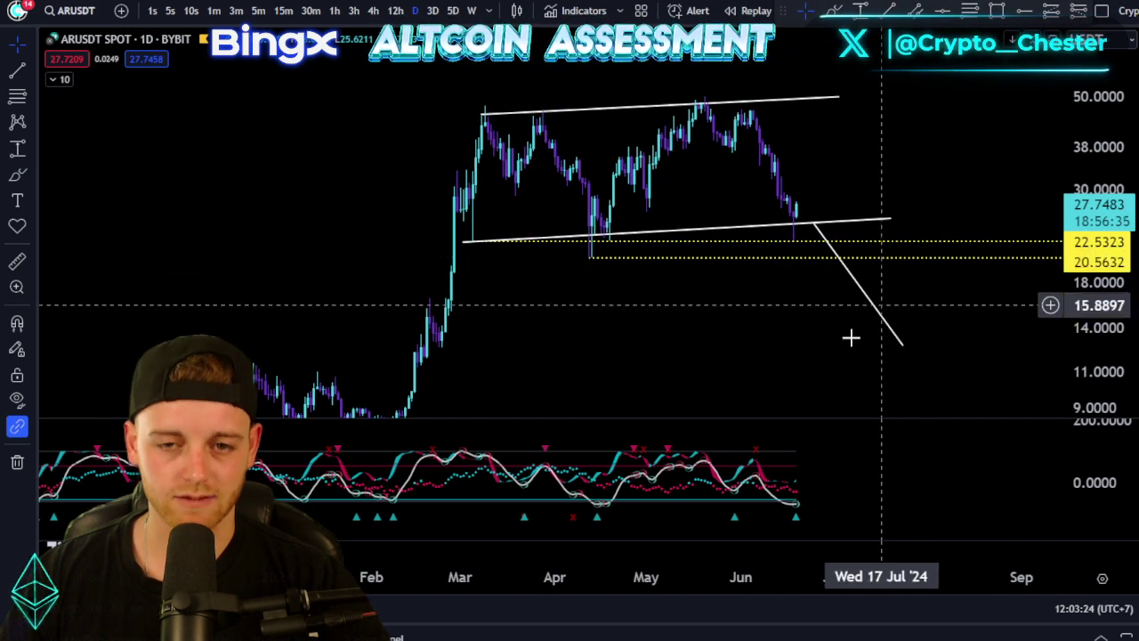
pyautogui.moveTo(778, 332); pyautogui.dragTo(805, 331)
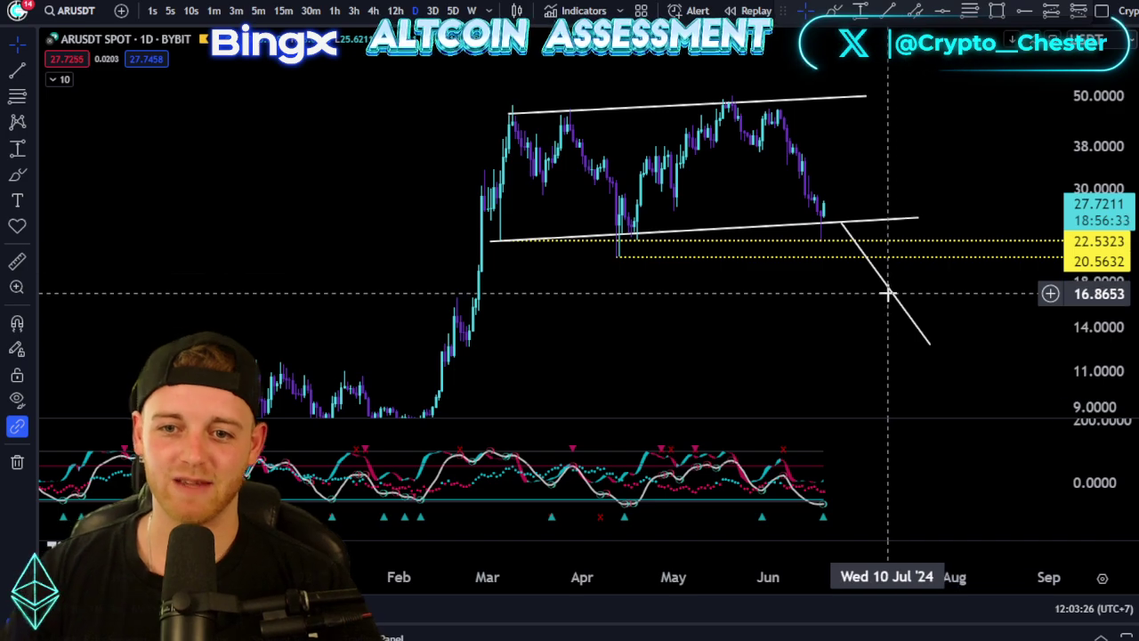
pyautogui.moveTo(887, 291)
pyautogui.mouseDown()
pyautogui.moveTo(768, 161)
pyautogui.moveTo(900, 283)
pyautogui.moveTo(895, 291)
pyautogui.mouseUp()
pyautogui.click(941, 157)
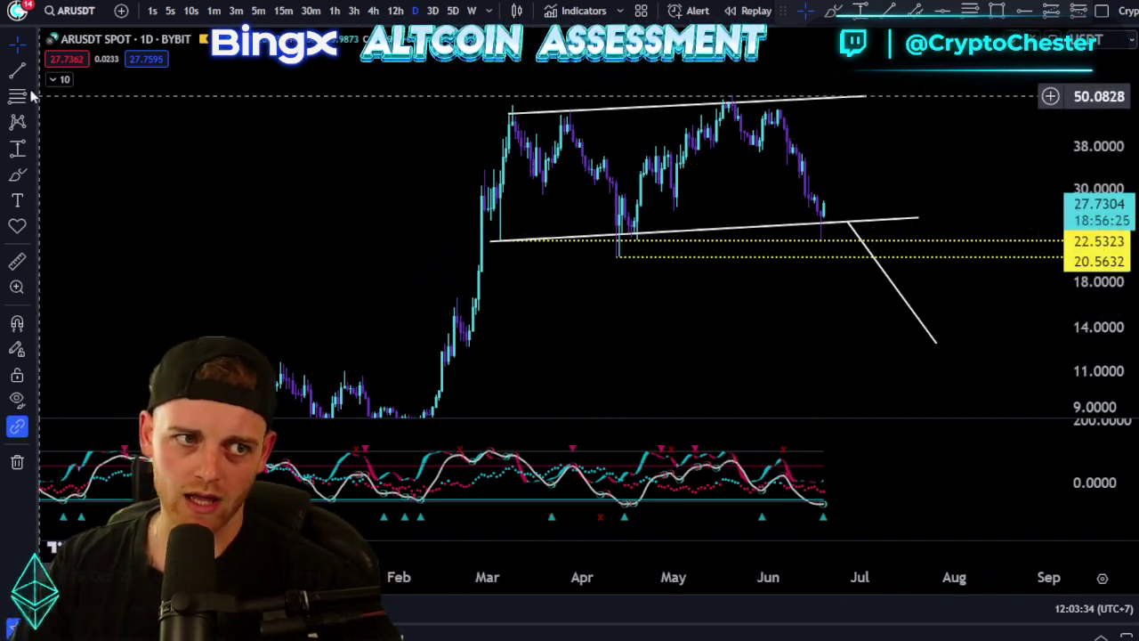
# Step: Show the hidden VWATR Multi-Timeframe indicator on the daily chart and collapse the indicator list
pyautogui.click(58, 81)
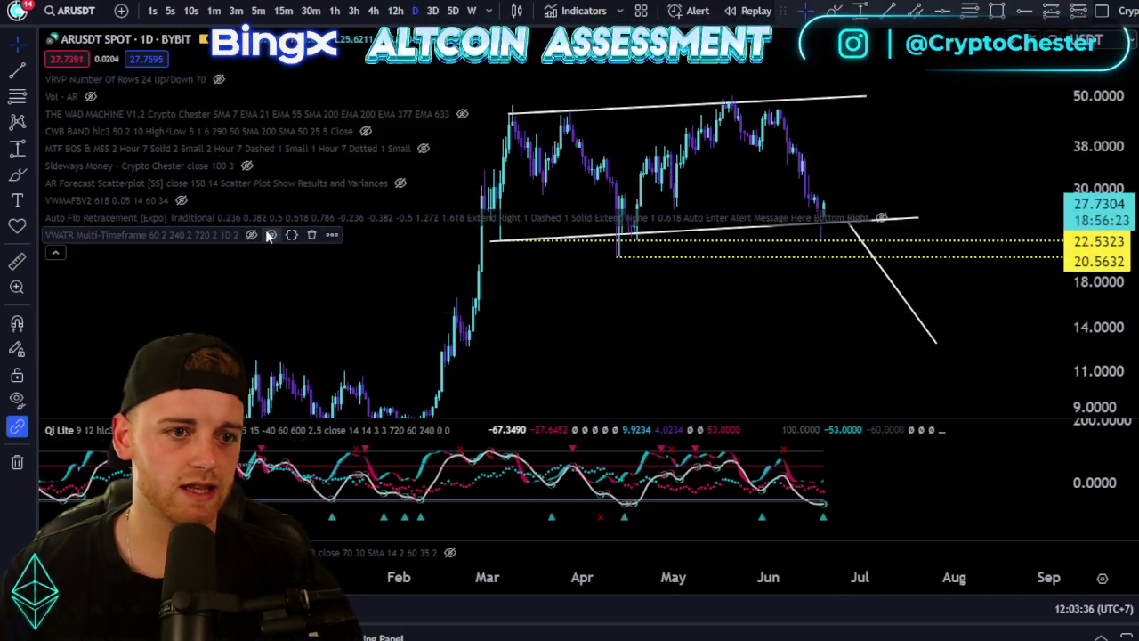
pyautogui.click(253, 234)
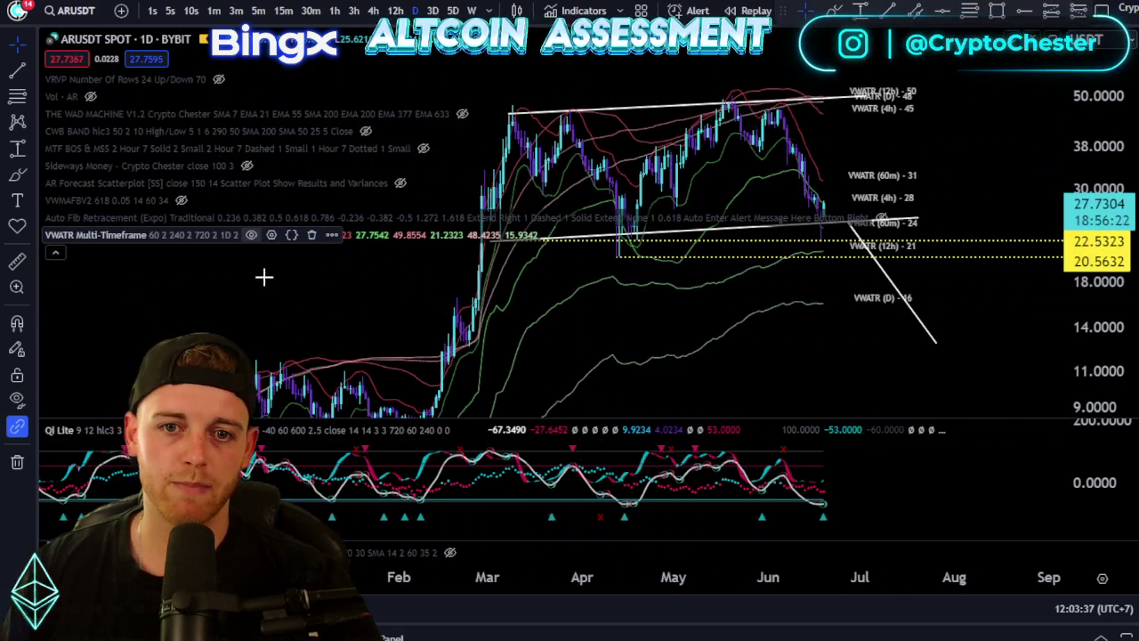
pyautogui.click(55, 257)
pyautogui.scroll(5, 839, 348)
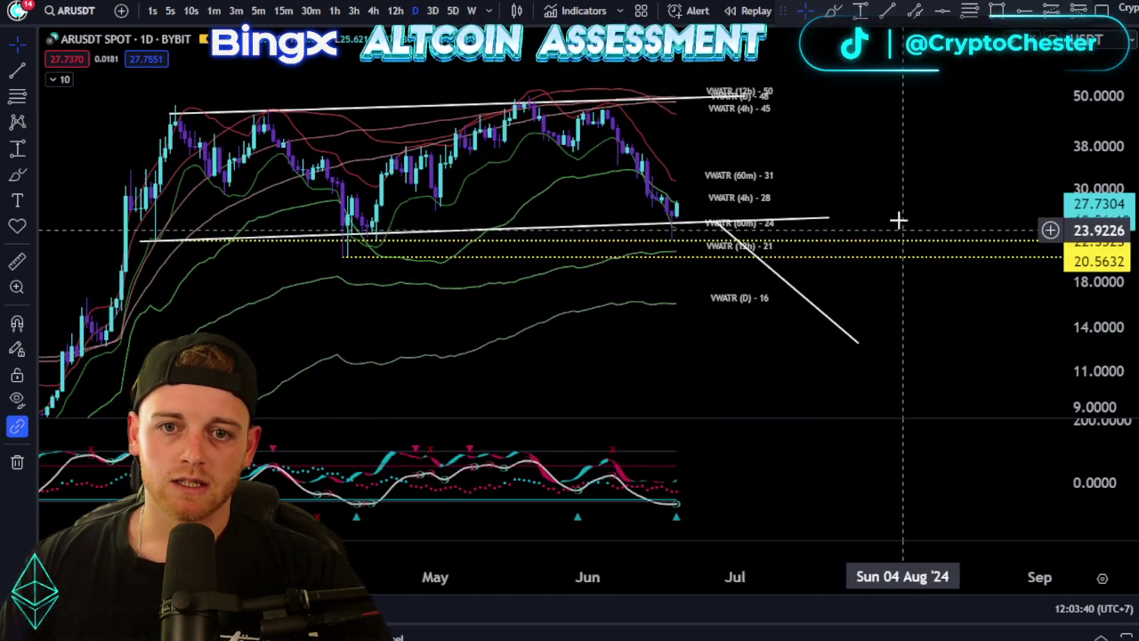
pyautogui.hscroll(-5, 941, 183)
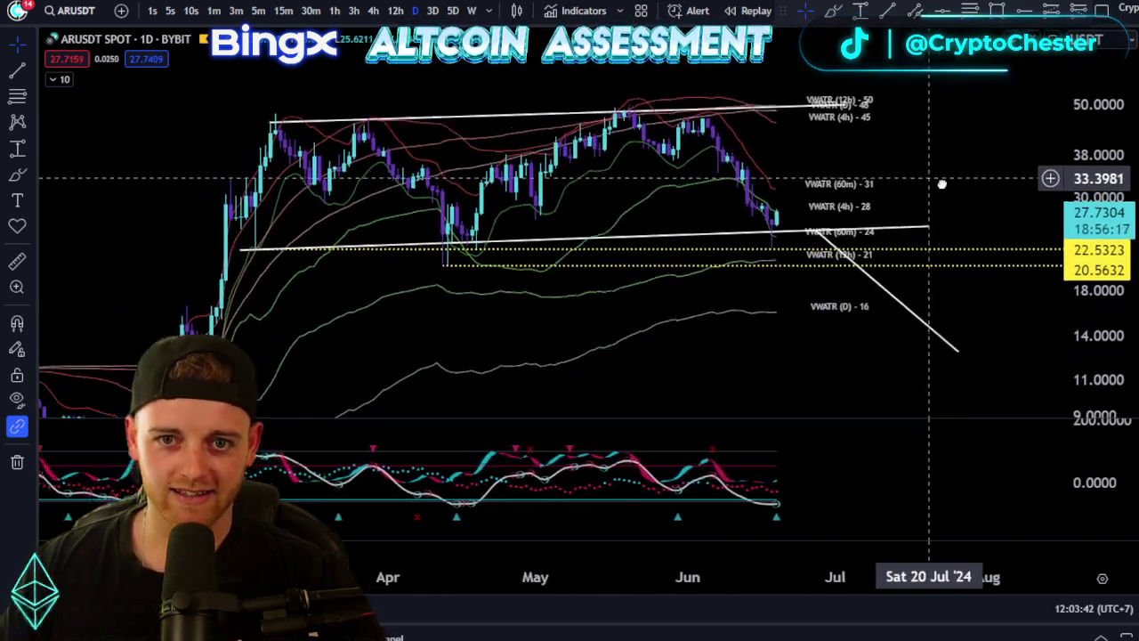
pyautogui.hscroll(-3, 954, 183)
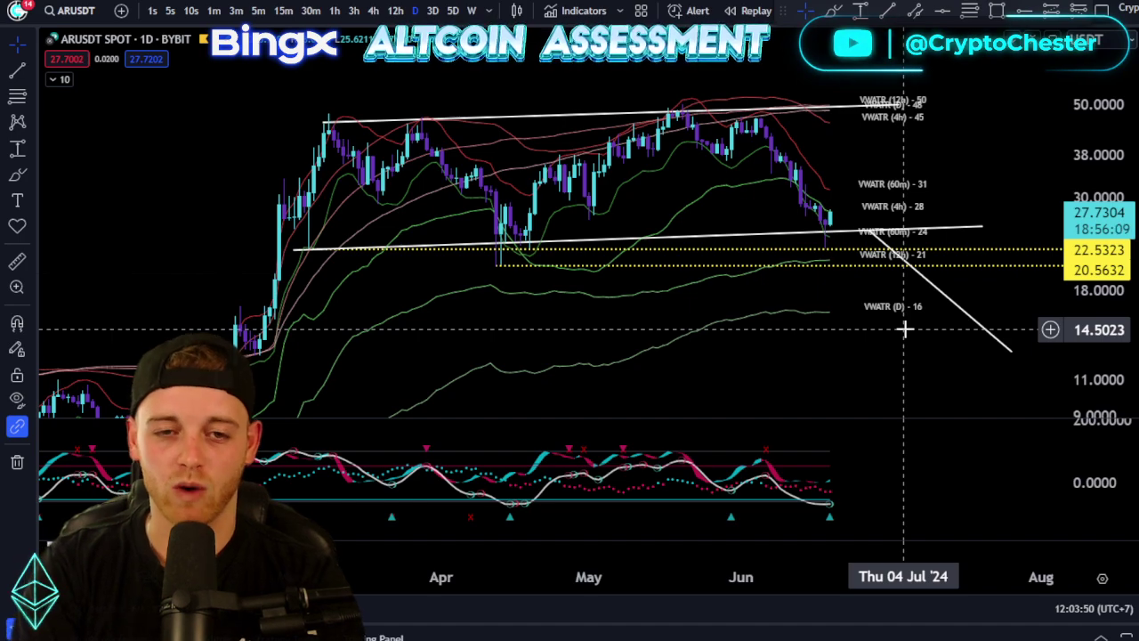
# Step: Switch the chart to the 4h timeframe and examine the mid-June candles against the VWATR bands
pyautogui.scroll(5, 909, 184)
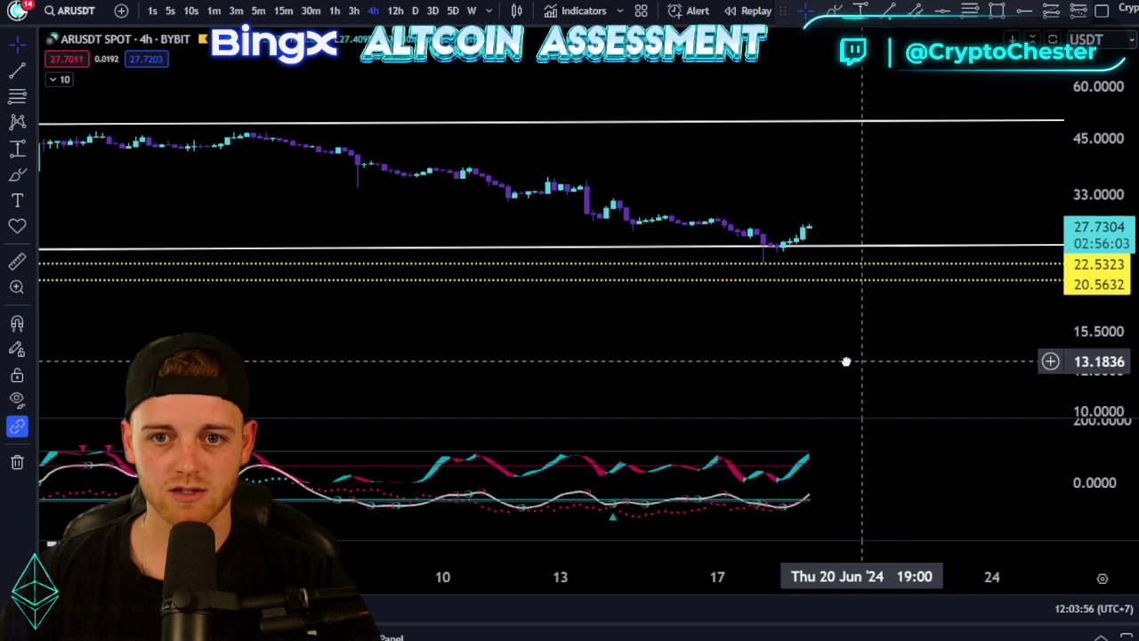
pyautogui.moveTo(1112, 344); pyautogui.dragTo(1082, 143)
pyautogui.scroll(3, 939, 174)
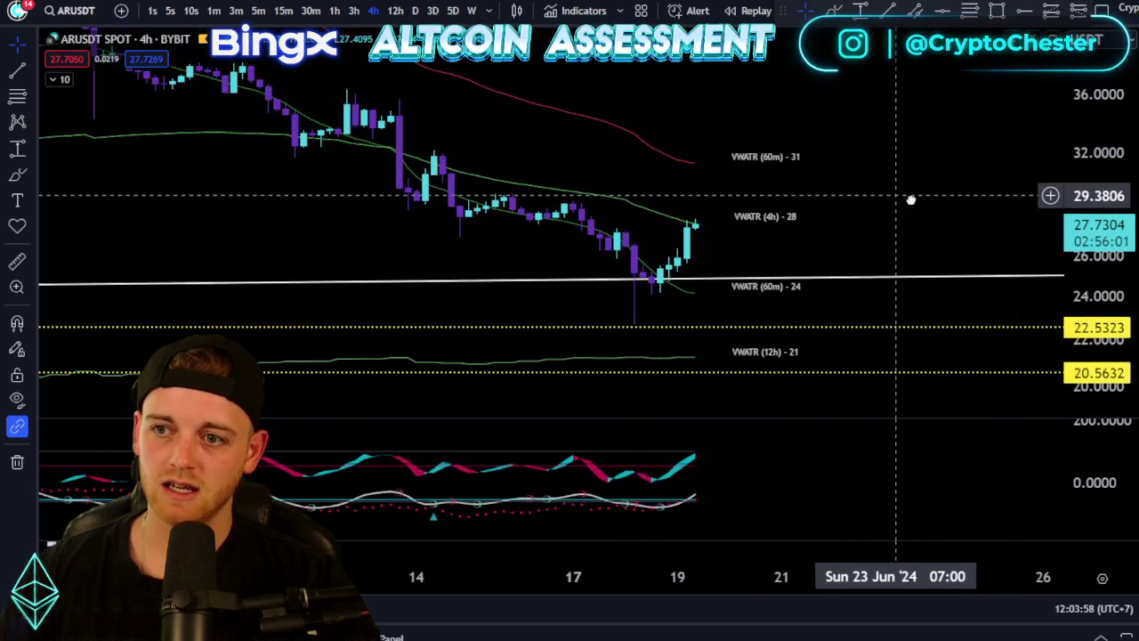
pyautogui.moveTo(910, 197); pyautogui.dragTo(1004, 200)
pyautogui.moveTo(906, 248); pyautogui.dragTo(894, 275)
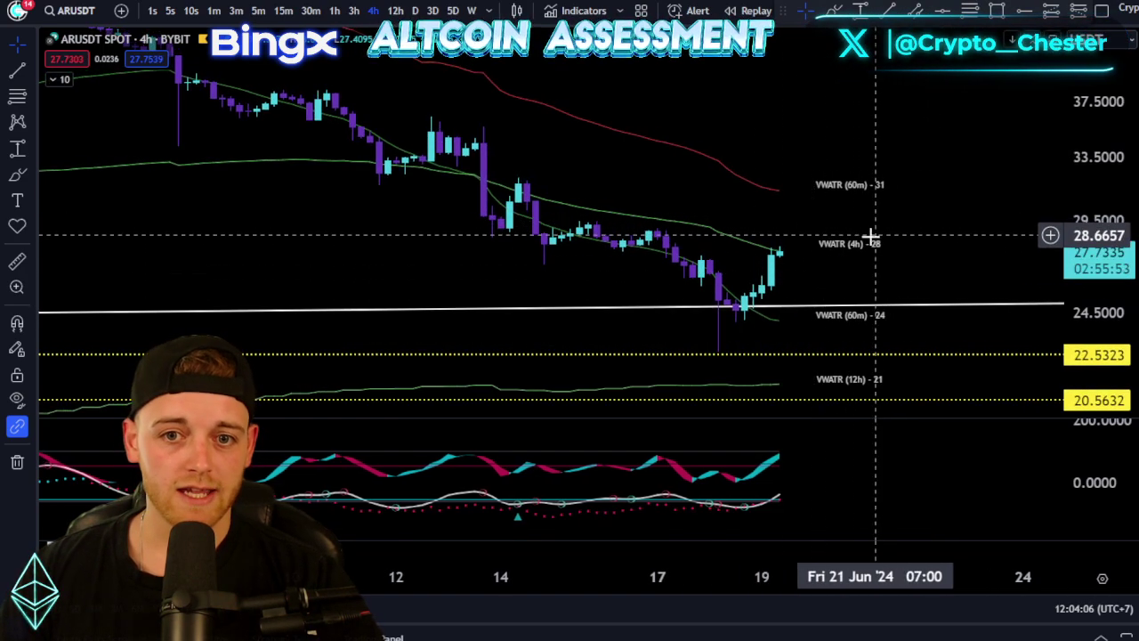
pyautogui.moveTo(782, 230); pyautogui.dragTo(817, 266)
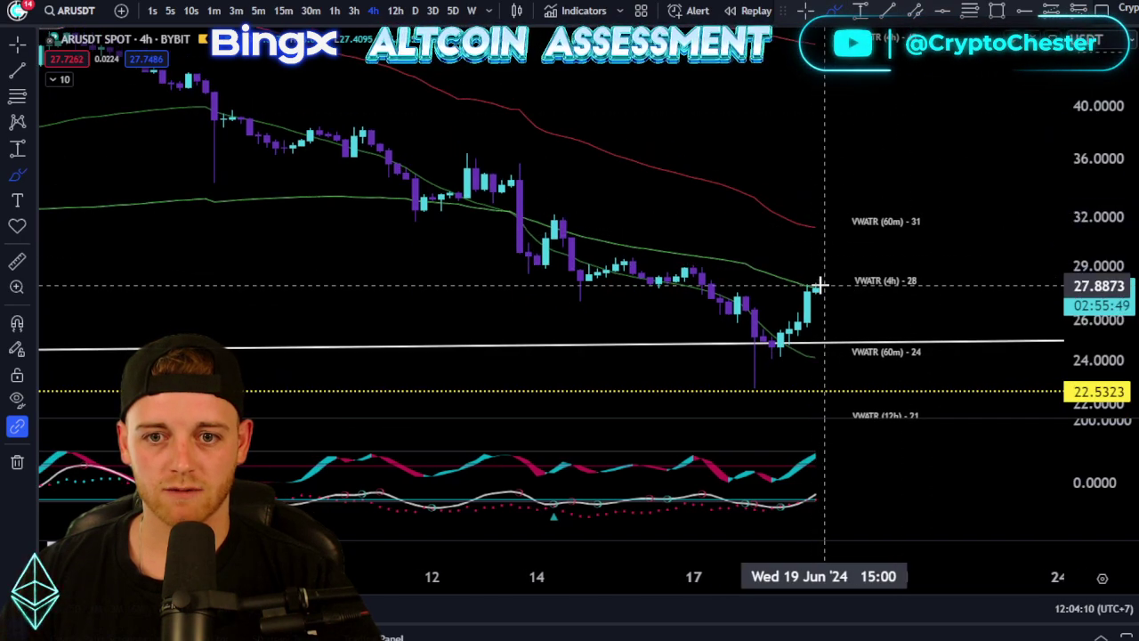
# Step: Brush yellow arrows up from the latest candle to the VWATR (60m) 31 level and forward from four mid-June swing highs
pyautogui.moveTo(800, 287); pyautogui.dragTo(960, 207)
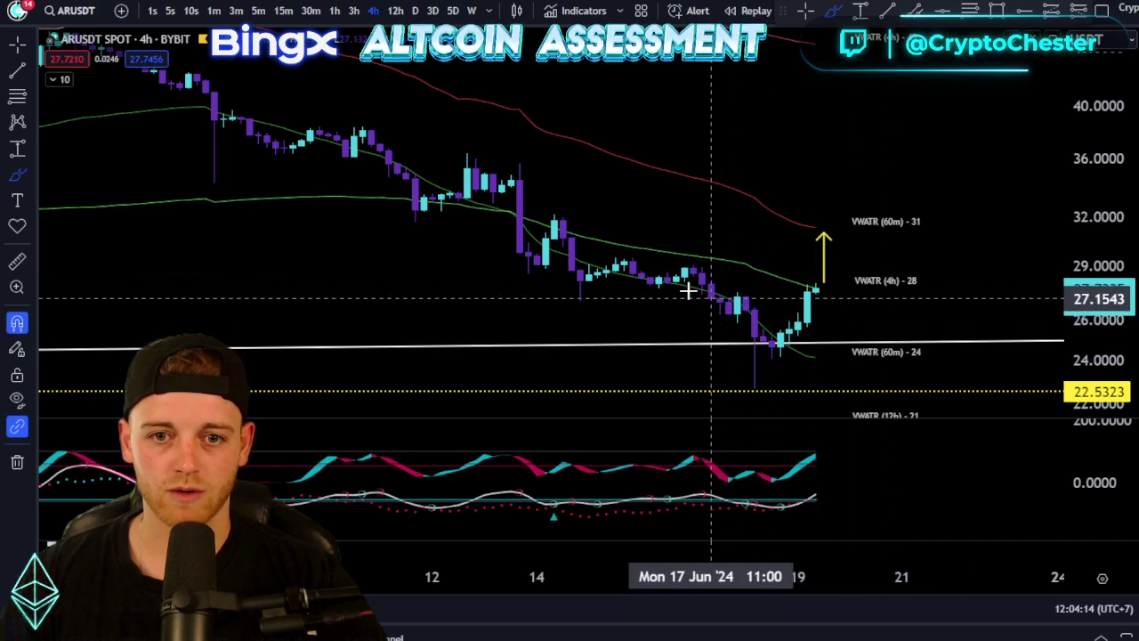
pyautogui.moveTo(548, 216); pyautogui.dragTo(572, 215)
pyautogui.moveTo(629, 264); pyautogui.dragTo(667, 264)
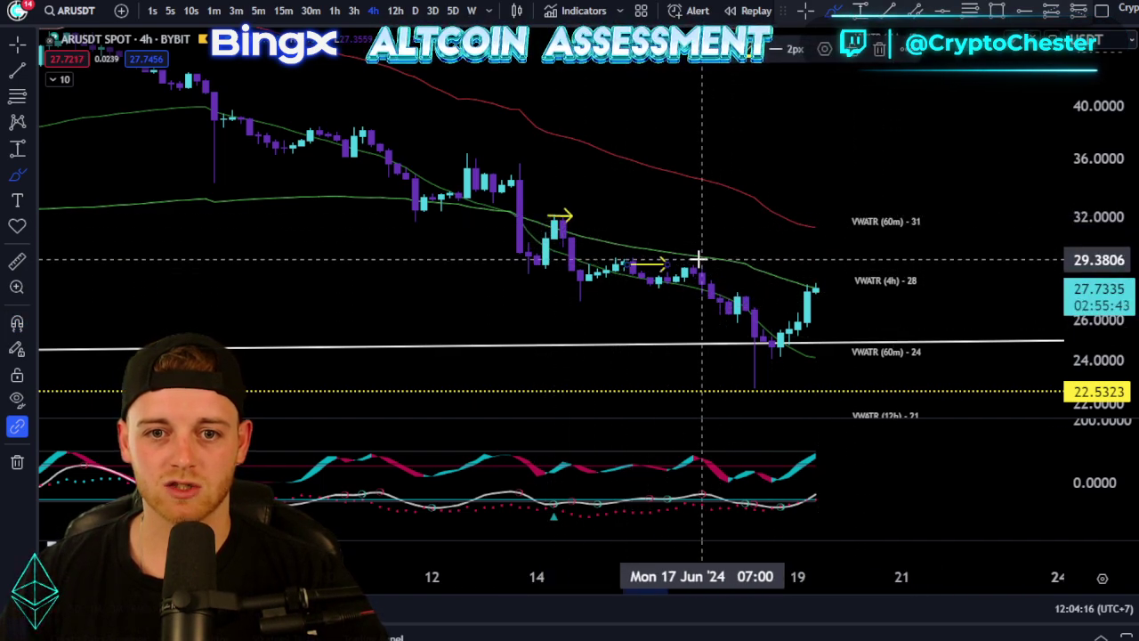
pyautogui.moveTo(736, 277); pyautogui.dragTo(728, 277)
pyautogui.moveTo(427, 167); pyautogui.dragTo(605, 167)
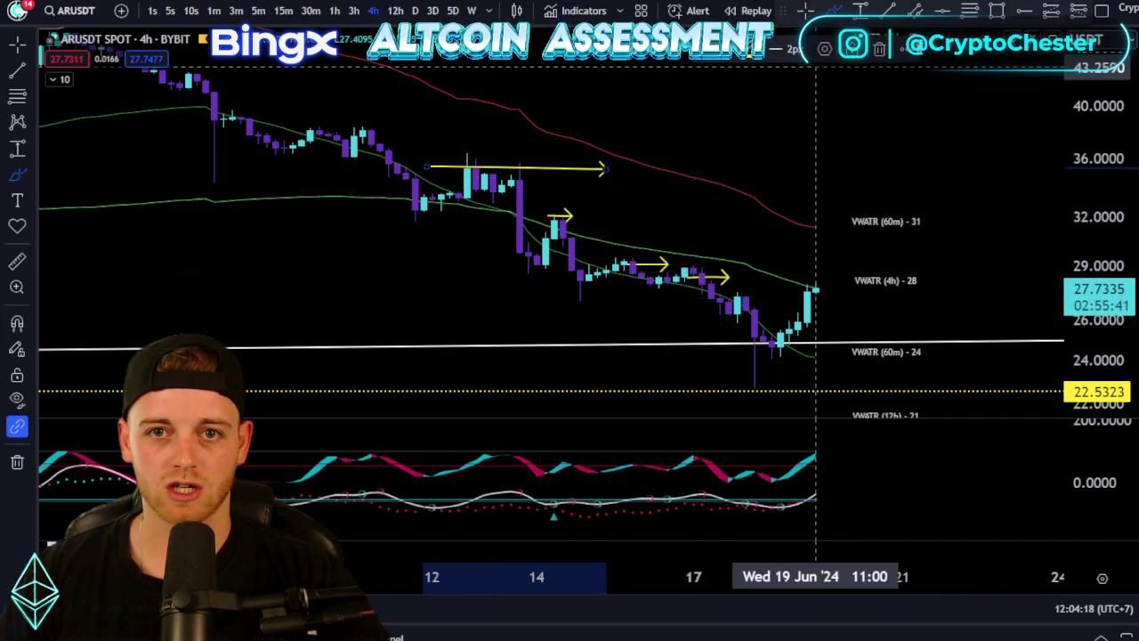
# Step: Draw horizontal lines at 36.0403 and at the VWATR (60m) 31 level
pyautogui.click(944, 13)
pyautogui.click(833, 159)
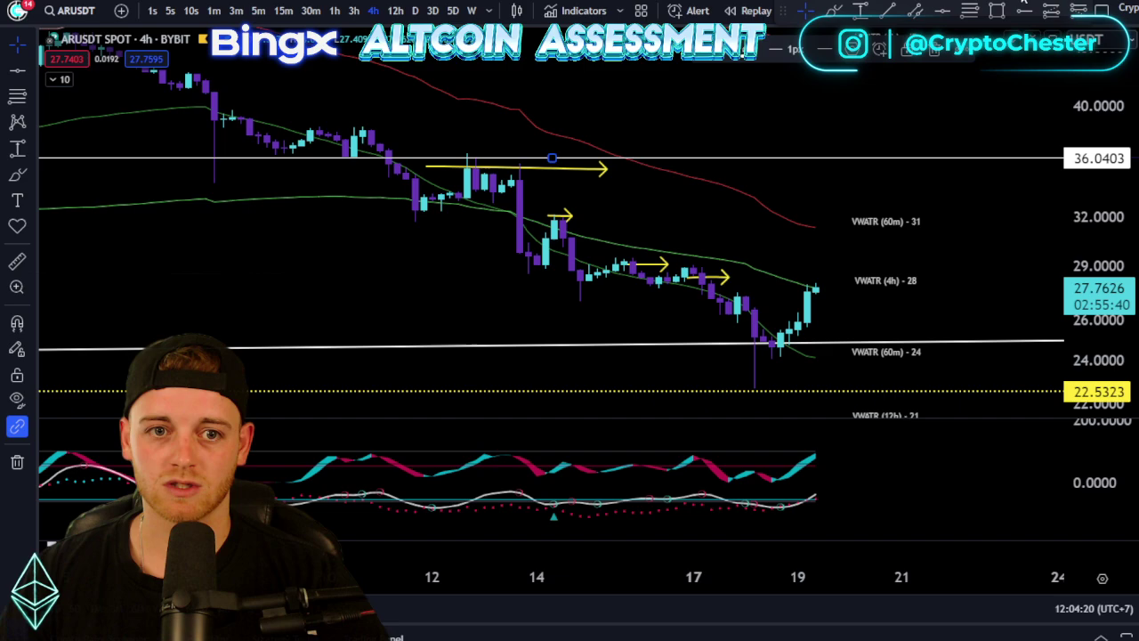
pyautogui.click(942, 13)
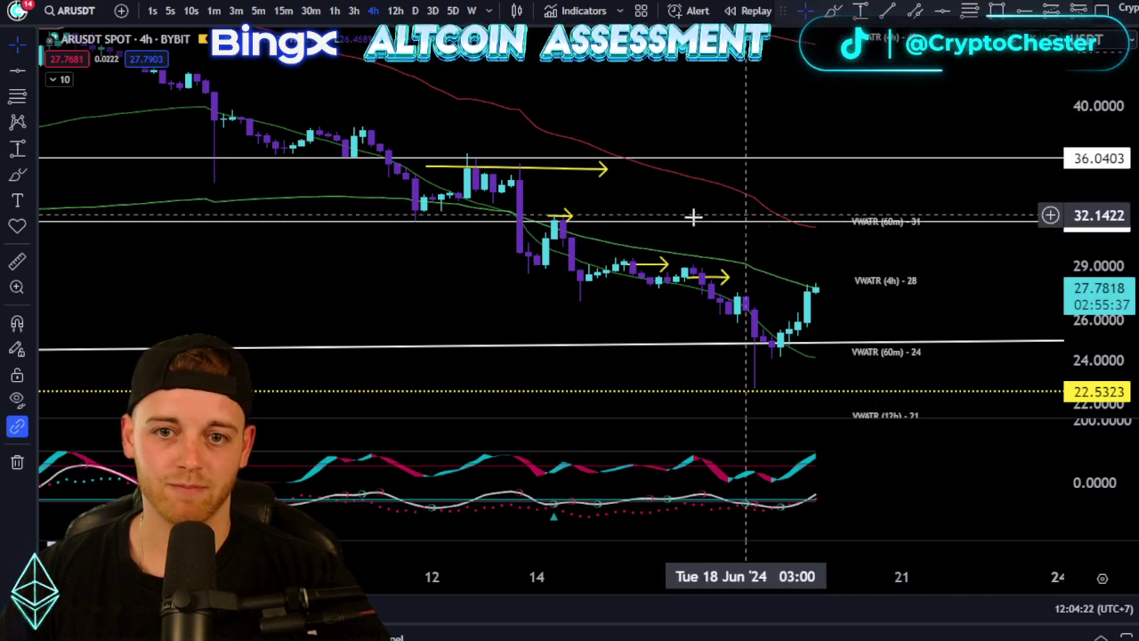
# Step: Brush a stroke down along the 16 to 18 June candles and undo it together with the arrows and horizontal lines
pyautogui.click(836, 12)
pyautogui.moveTo(644, 264)
pyautogui.mouseDown()
pyautogui.moveTo(724, 241)
pyautogui.moveTo(623, 257)
pyautogui.moveTo(721, 292)
pyautogui.moveTo(744, 321)
pyautogui.mouseUp()
pyautogui.hotkey('ctrl', 'z')
pyautogui.hotkey('ctrl', 'z')
pyautogui.hotkey('ctrl', 'z')
pyautogui.hotkey('ctrl', 'z')
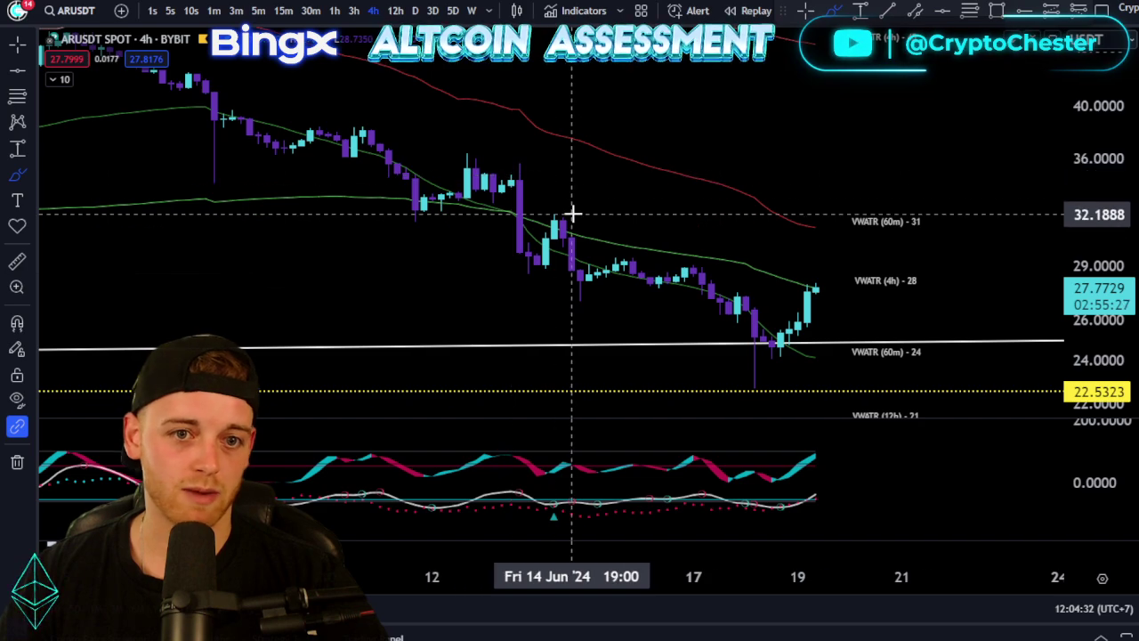
# Step: Circle the 14 June swing high, undo the circle, and draw a horizontal line through that high at 31.9102
pyautogui.moveTo(578, 213)
pyautogui.mouseDown()
pyautogui.moveTo(542, 216)
pyautogui.moveTo(587, 212)
pyautogui.mouseUp()
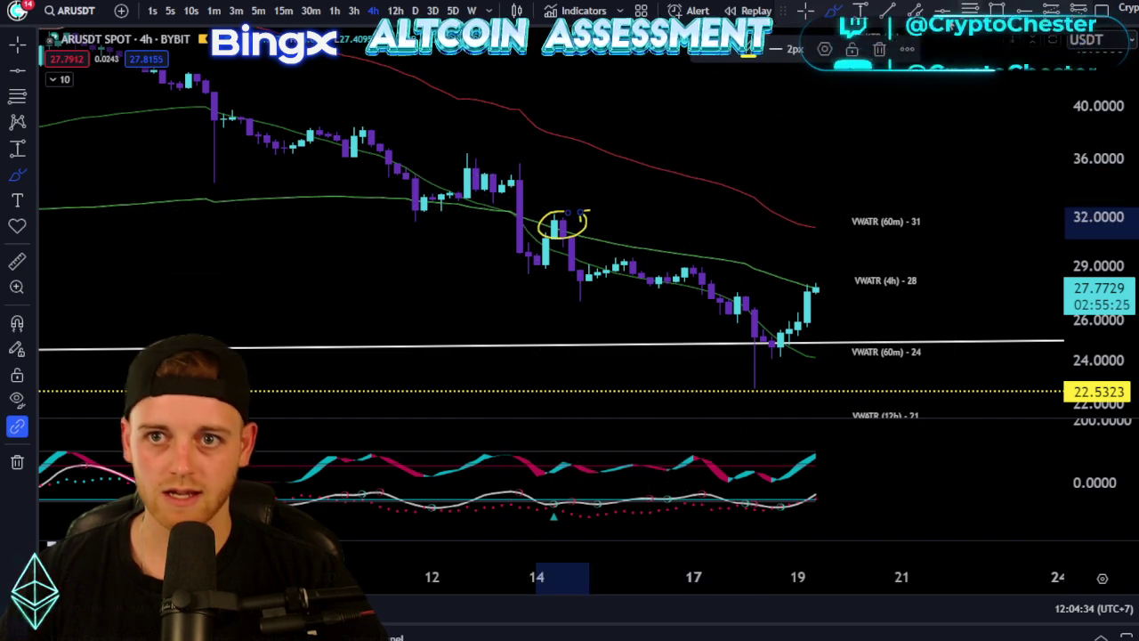
pyautogui.hotkey('ctrl', 'z')
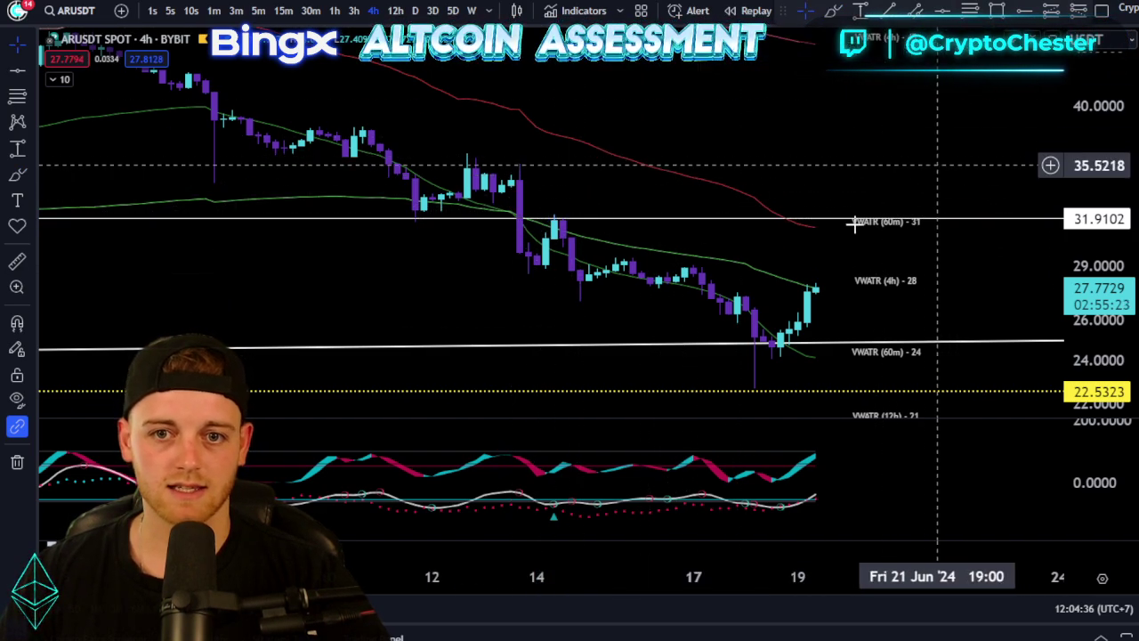
# Step: Draw a price range from the VWATR (4h) 28 level up to the VWATR (60m) 31 level beside the latest candle
pyautogui.scroll(3, 864, 254)
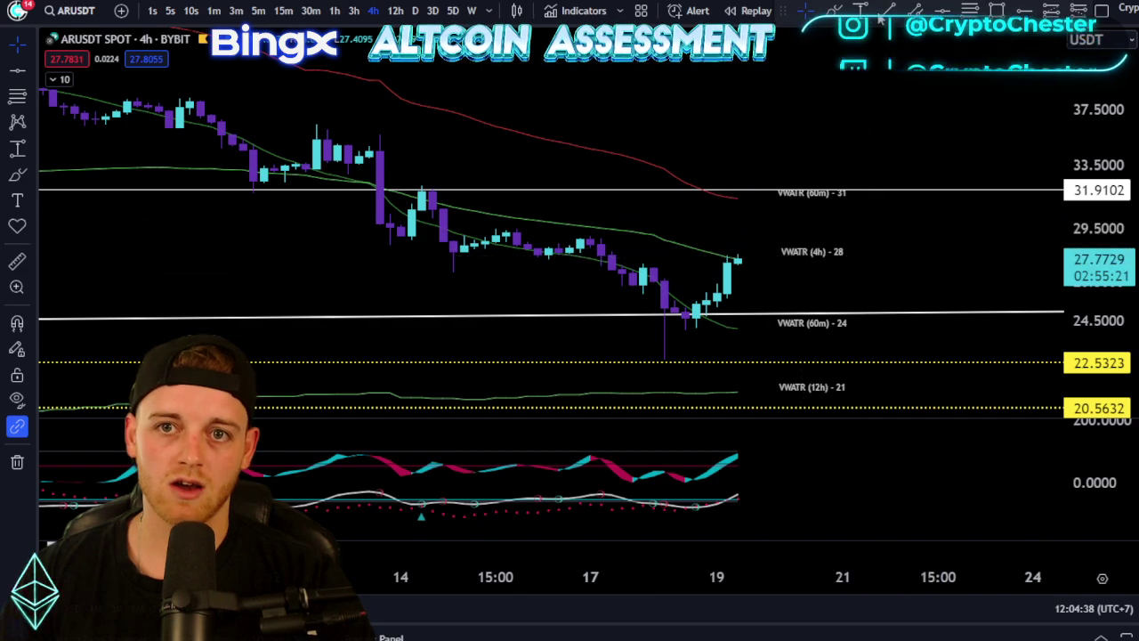
pyautogui.click(859, 10)
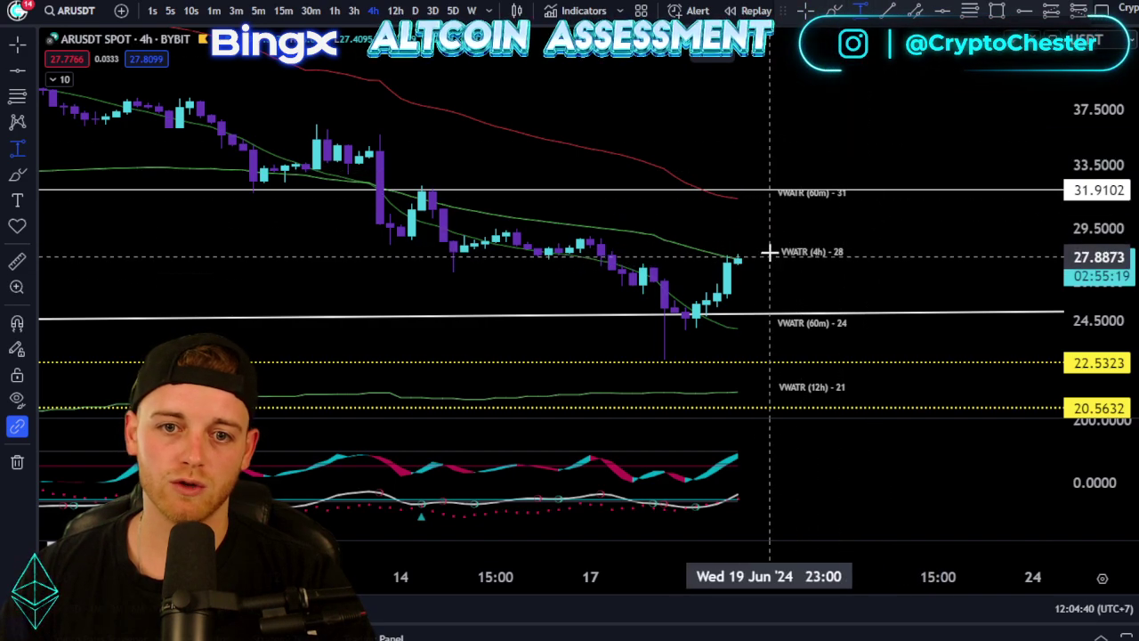
pyautogui.click(769, 253)
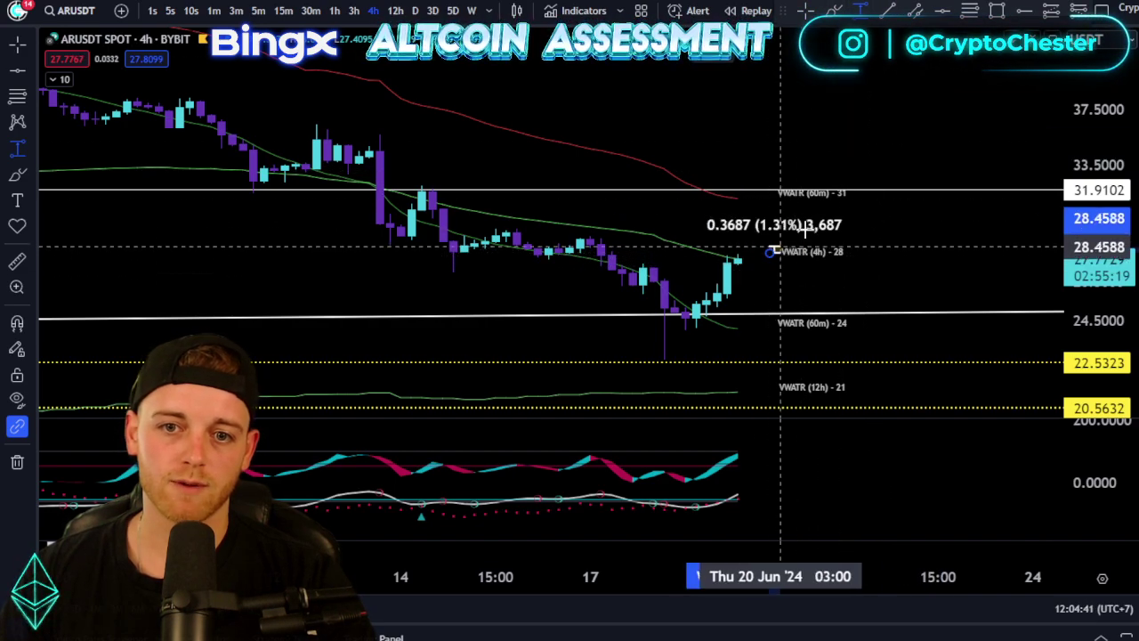
pyautogui.click(864, 199)
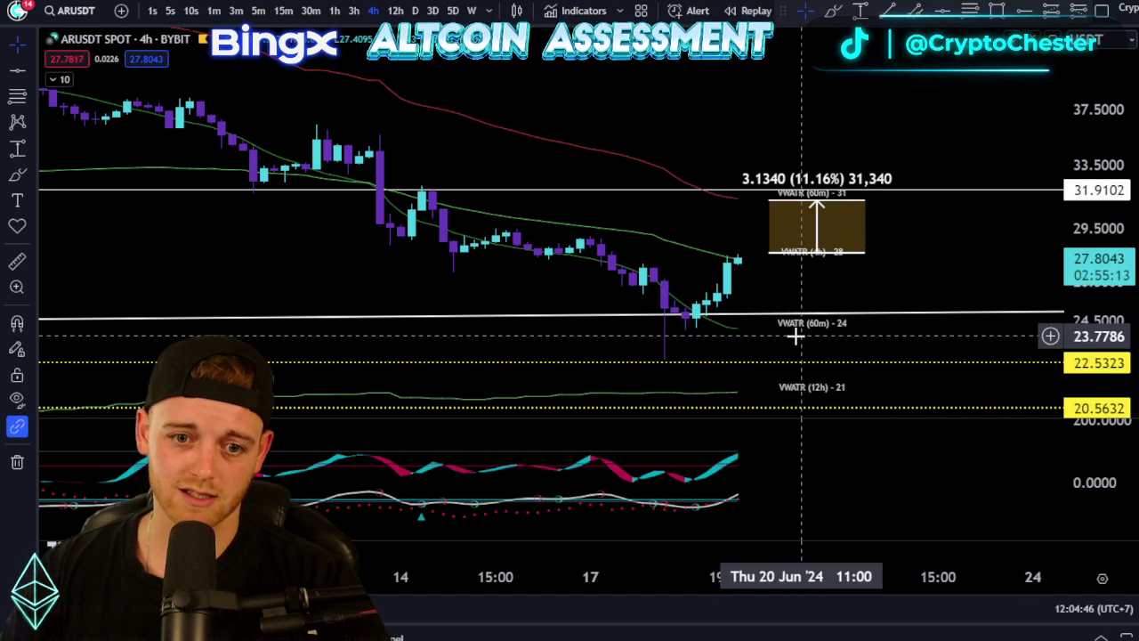
# Step: Show the hidden Auto Fib Retracement (Expo) indicator on the 4h chart and collapse the indicator list
pyautogui.scroll(-2, 810, 373)
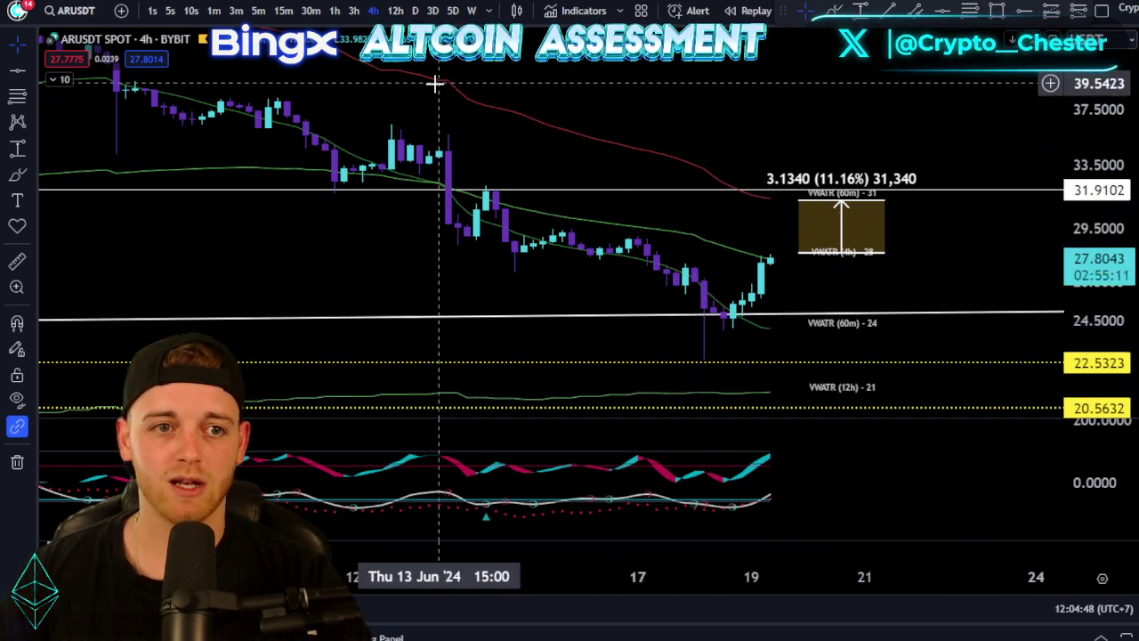
pyautogui.click(56, 81)
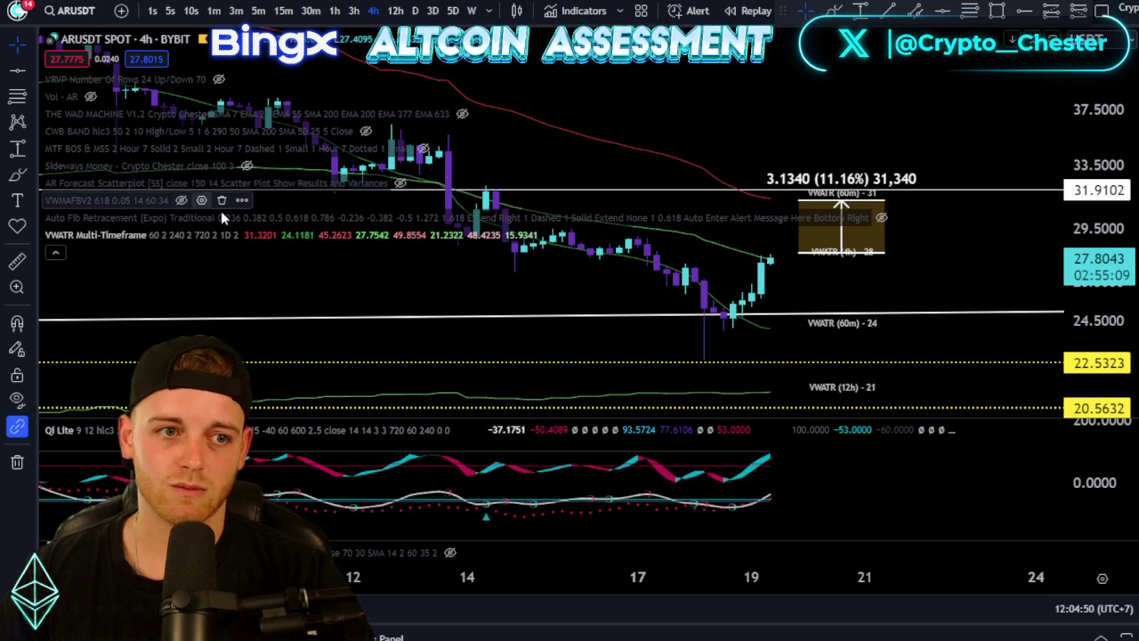
pyautogui.click(882, 219)
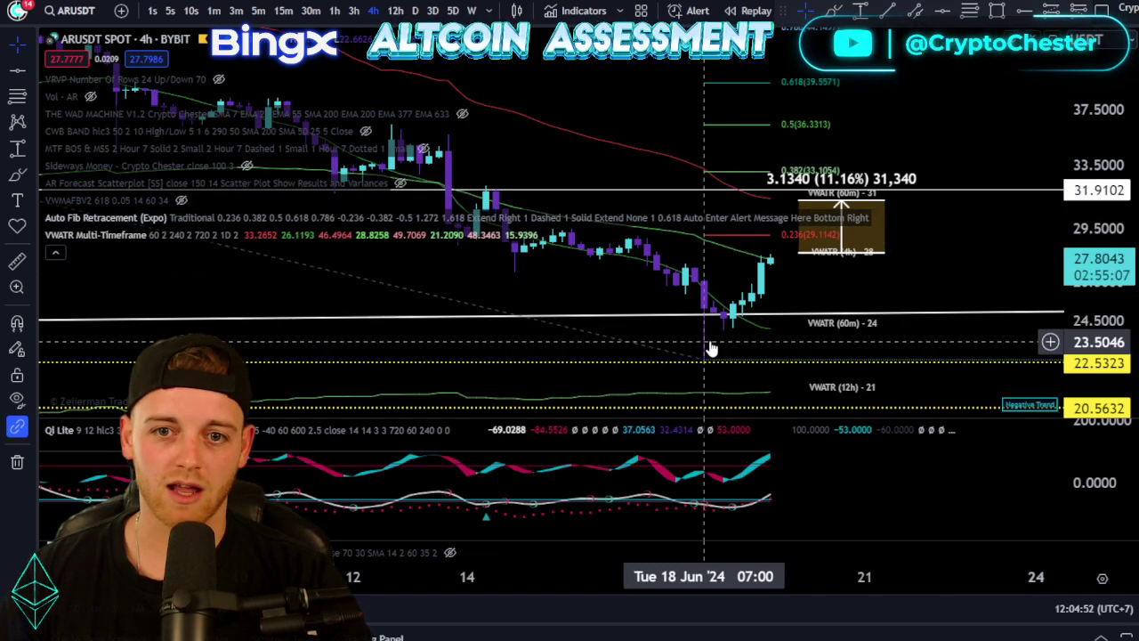
pyautogui.click(55, 252)
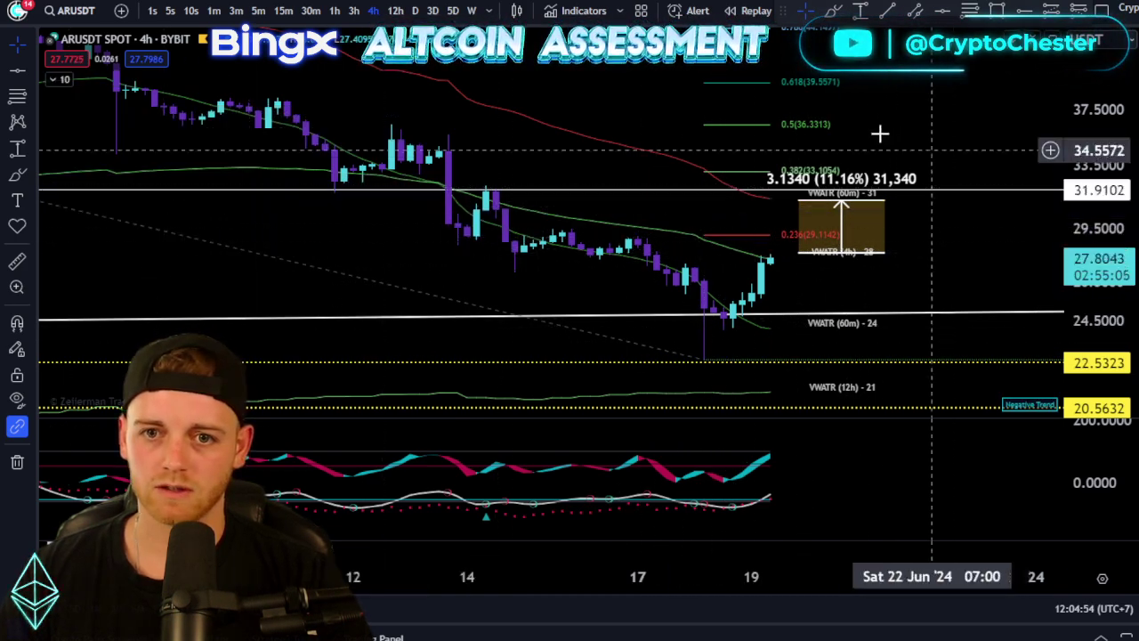
# Step: Examine the April to June consolidation on the 4h chart against the Fib retracement levels, trend lines, VWATR bands and descending projection
pyautogui.moveTo(913, 288); pyautogui.dragTo(906, 279)
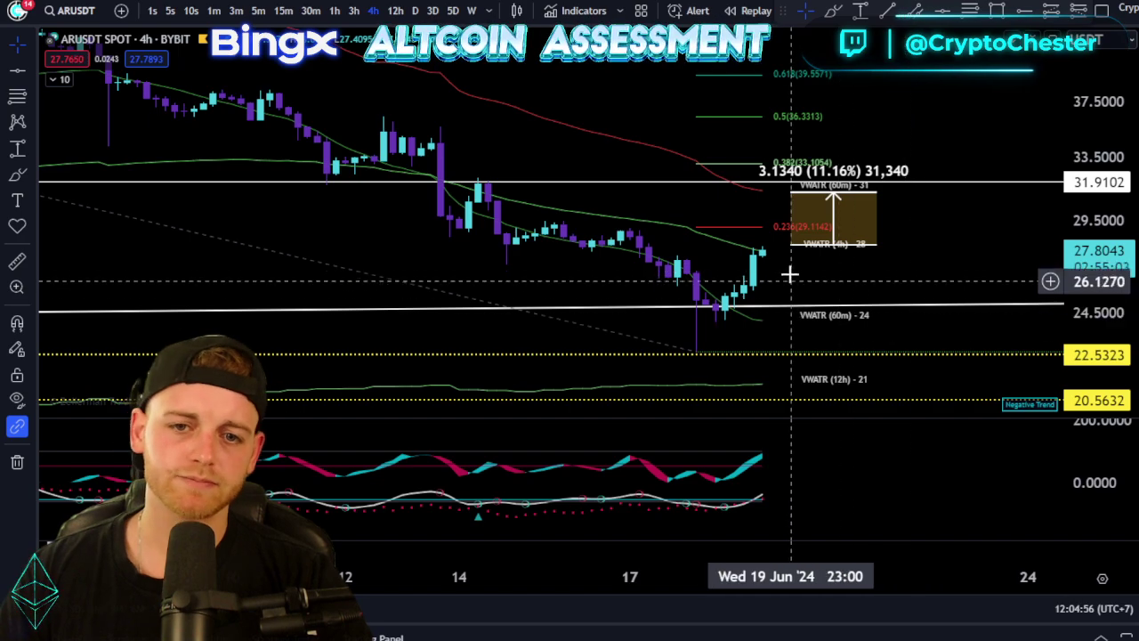
pyautogui.moveTo(799, 291); pyautogui.dragTo(783, 268)
pyautogui.scroll(1, 766, 250)
pyautogui.scroll(-4, 785, 268)
pyautogui.moveTo(958, 92); pyautogui.dragTo(873, 138)
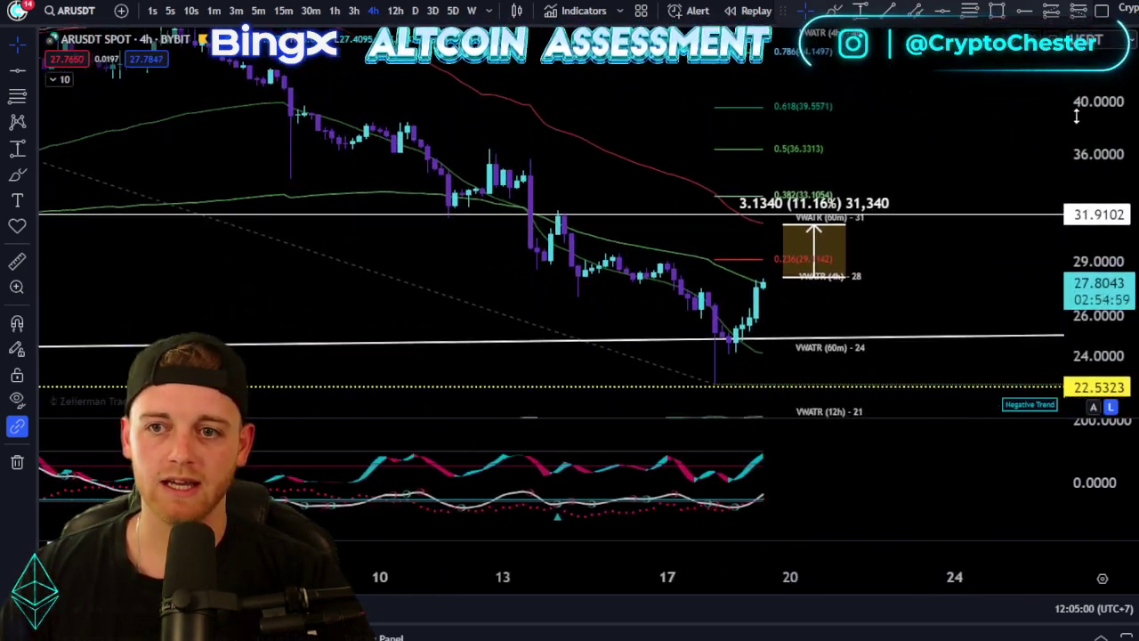
pyautogui.scroll(-2, 1077, 115)
pyautogui.scroll(-5, 804, 163)
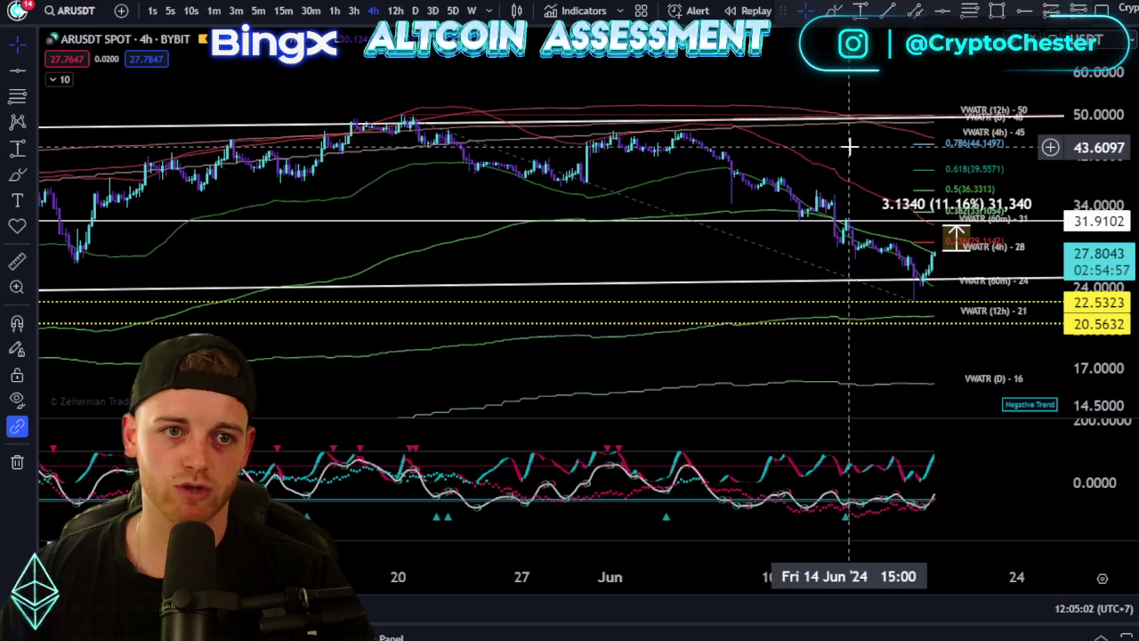
pyautogui.moveTo(857, 165); pyautogui.dragTo(792, 141)
pyautogui.moveTo(478, 193); pyautogui.dragTo(574, 190)
pyautogui.scroll(-8, 615, 223)
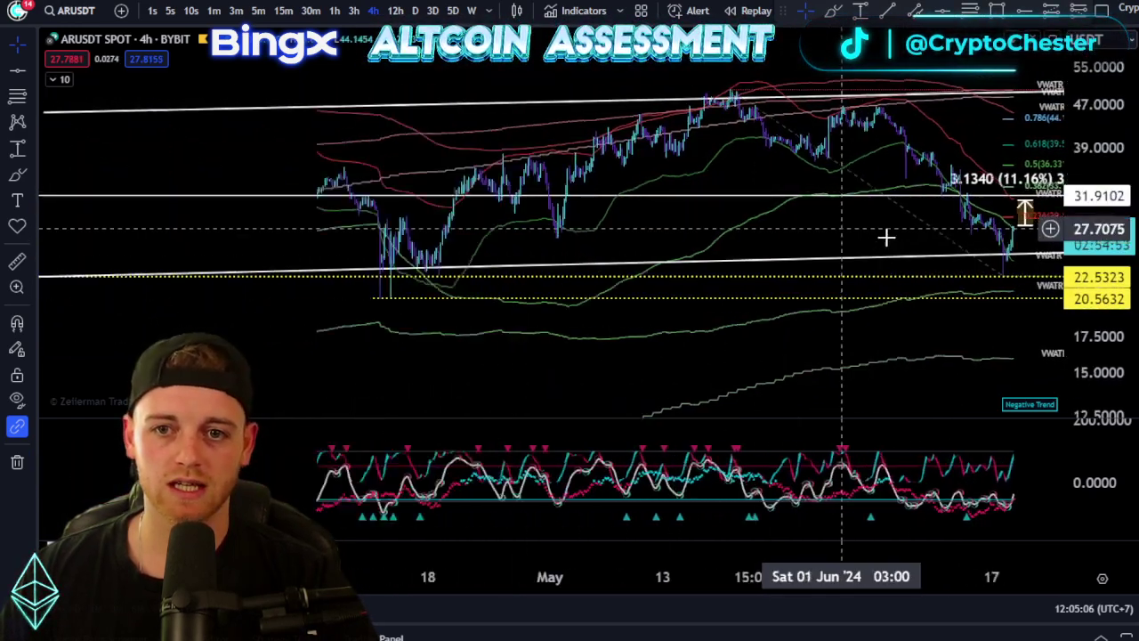
pyautogui.moveTo(760, 240); pyautogui.dragTo(617, 243)
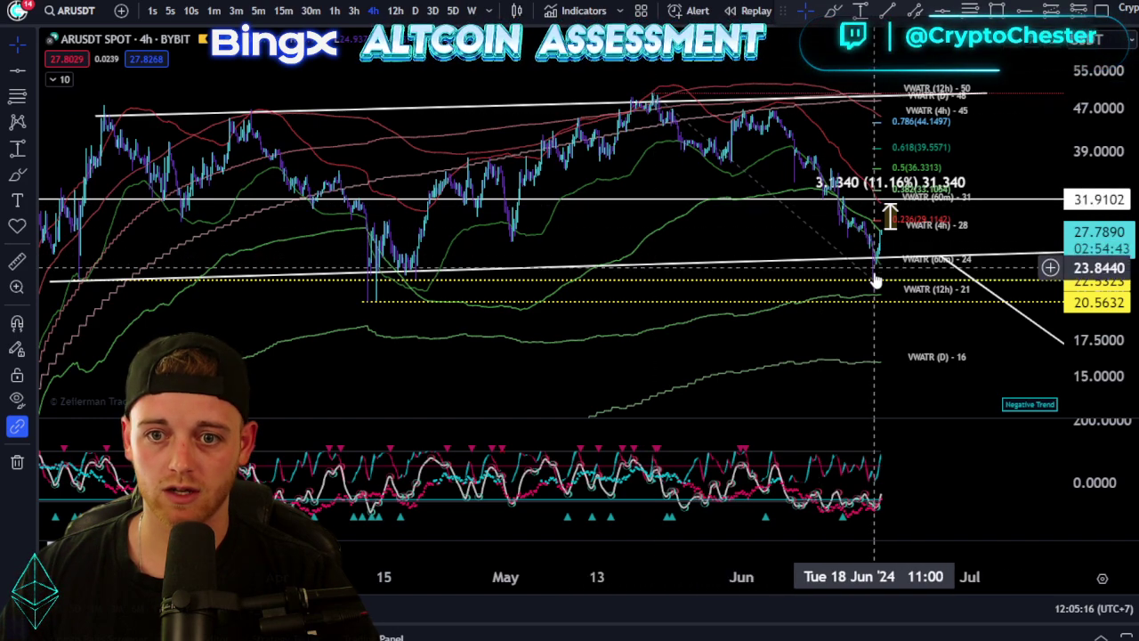
pyautogui.scroll(6, 879, 286)
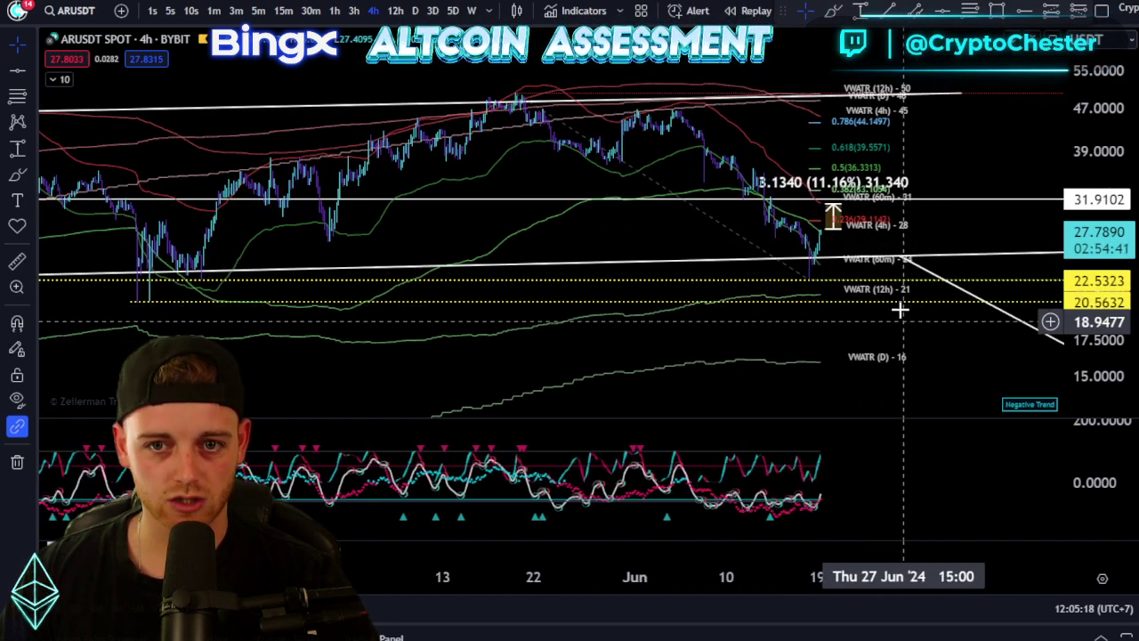
pyautogui.scroll(3, 753, 199)
pyautogui.moveTo(730, 146); pyautogui.dragTo(873, 116)
pyautogui.scroll(5, 784, 204)
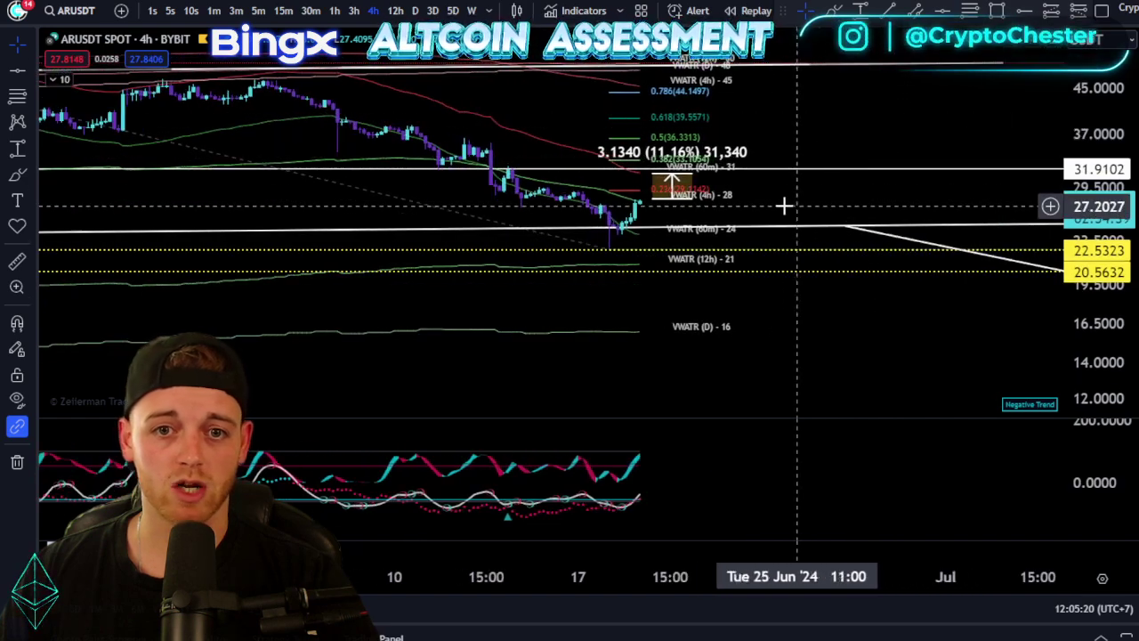
# Step: Resize the price range so it runs from the current price up to the 0.236 Fib level
pyautogui.scroll(3, 948, 189)
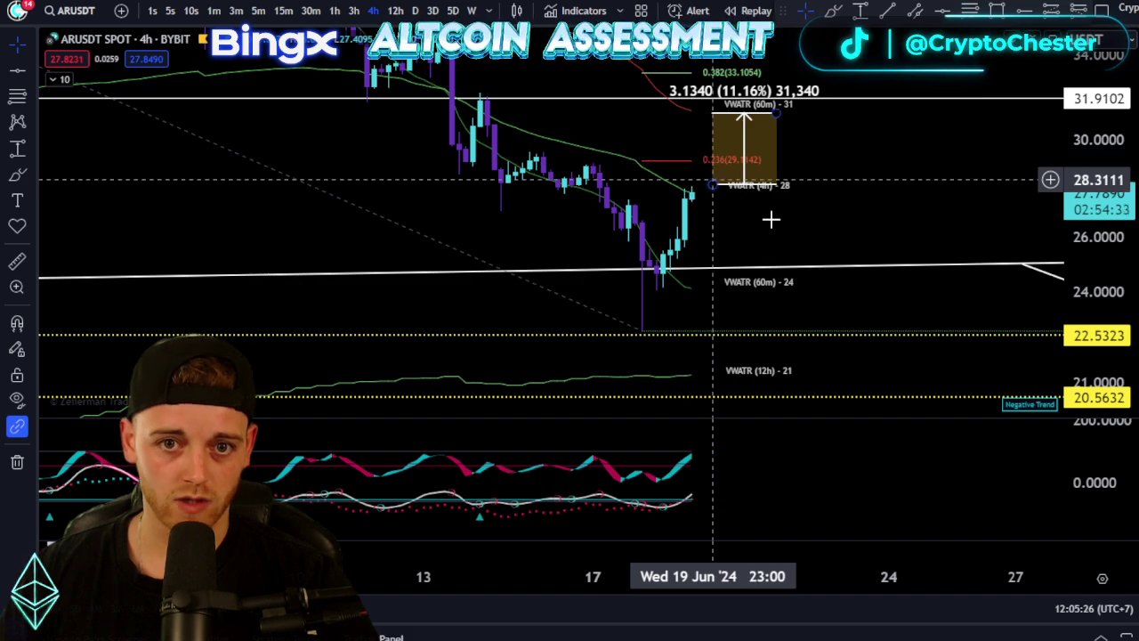
pyautogui.scroll(3, 875, 252)
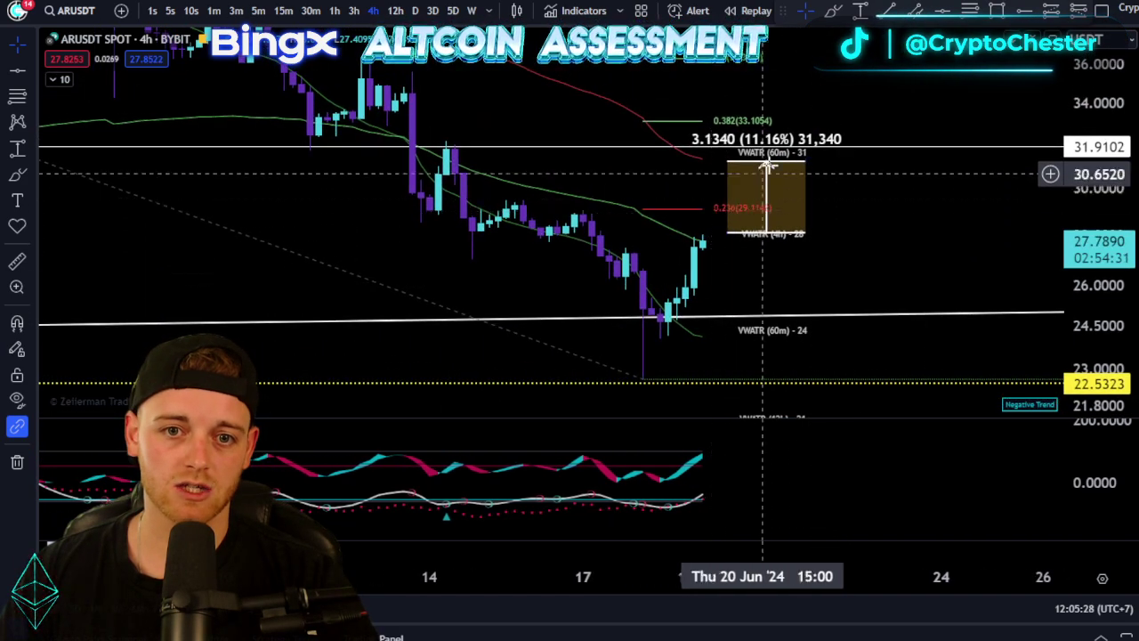
pyautogui.moveTo(806, 162); pyautogui.dragTo(803, 197)
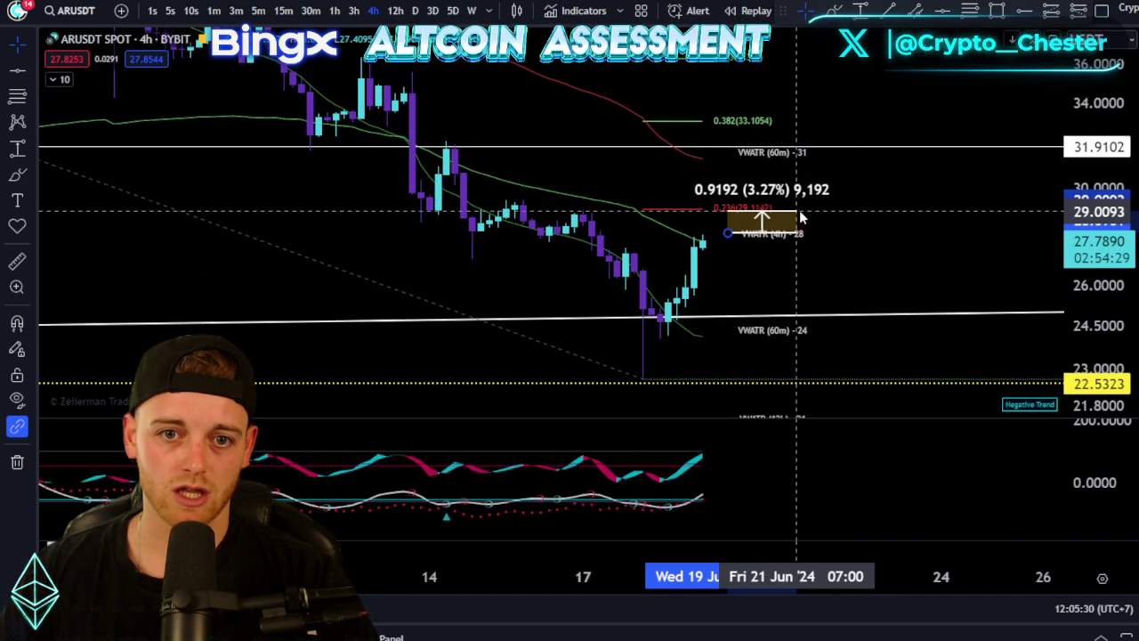
pyautogui.click(795, 210)
pyautogui.moveTo(728, 234); pyautogui.dragTo(730, 240)
pyautogui.click(868, 260)
# Step: Examine the latest 4h candles around the resized price range and down to the 22.5323 level
pyautogui.scroll(3, 793, 282)
pyautogui.moveTo(791, 281); pyautogui.dragTo(935, 270)
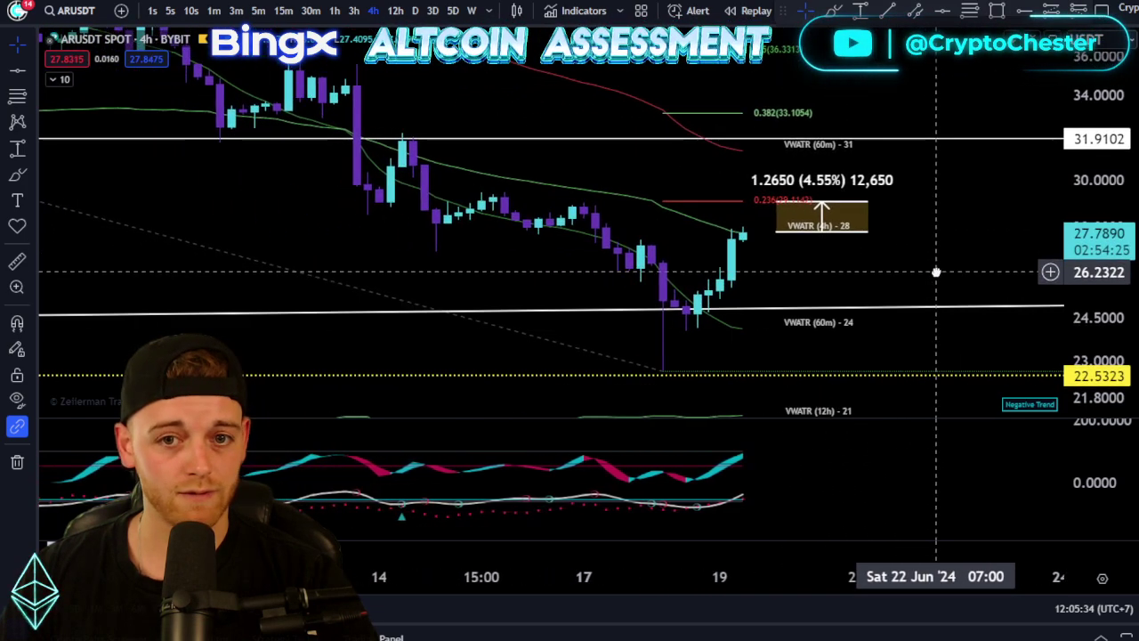
pyautogui.moveTo(1086, 341); pyautogui.dragTo(1075, 129)
pyautogui.scroll(2, 877, 291)
pyautogui.moveTo(835, 301); pyautogui.dragTo(893, 307)
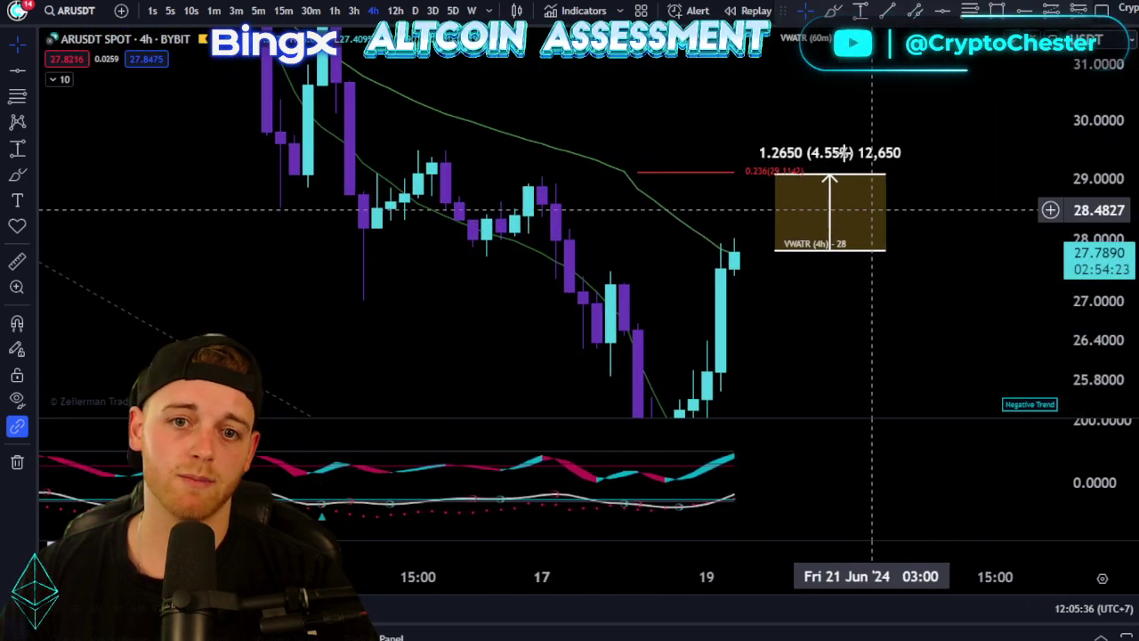
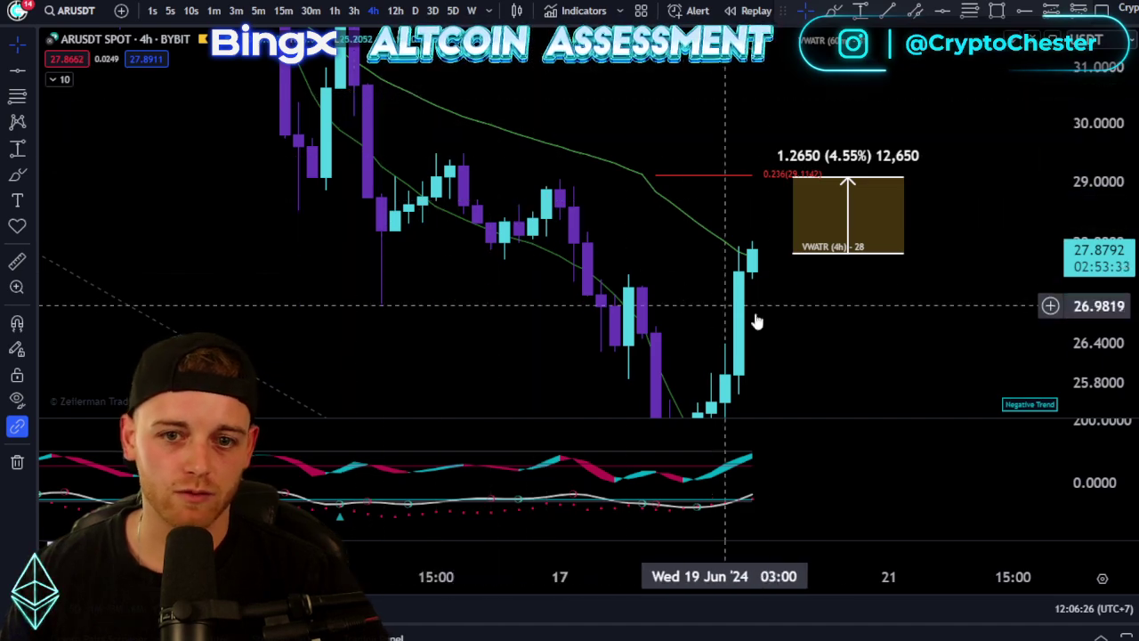
pyautogui.moveTo(860, 338); pyautogui.dragTo(831, 205)
pyautogui.moveTo(1096, 149); pyautogui.dragTo(1031, 278)
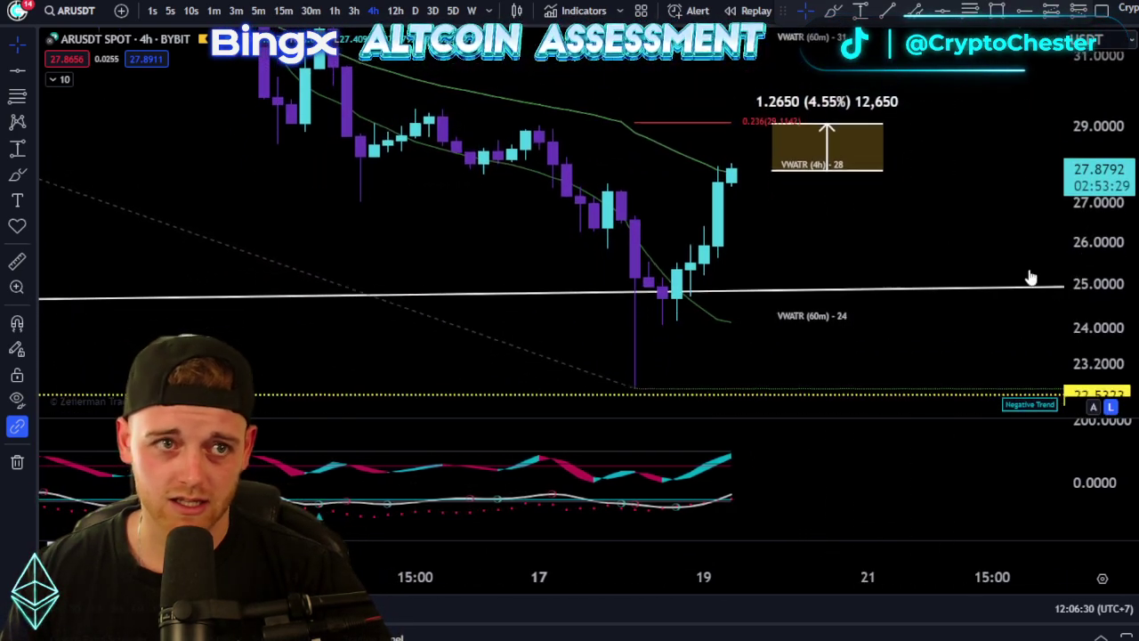
pyautogui.moveTo(739, 289); pyautogui.dragTo(825, 285)
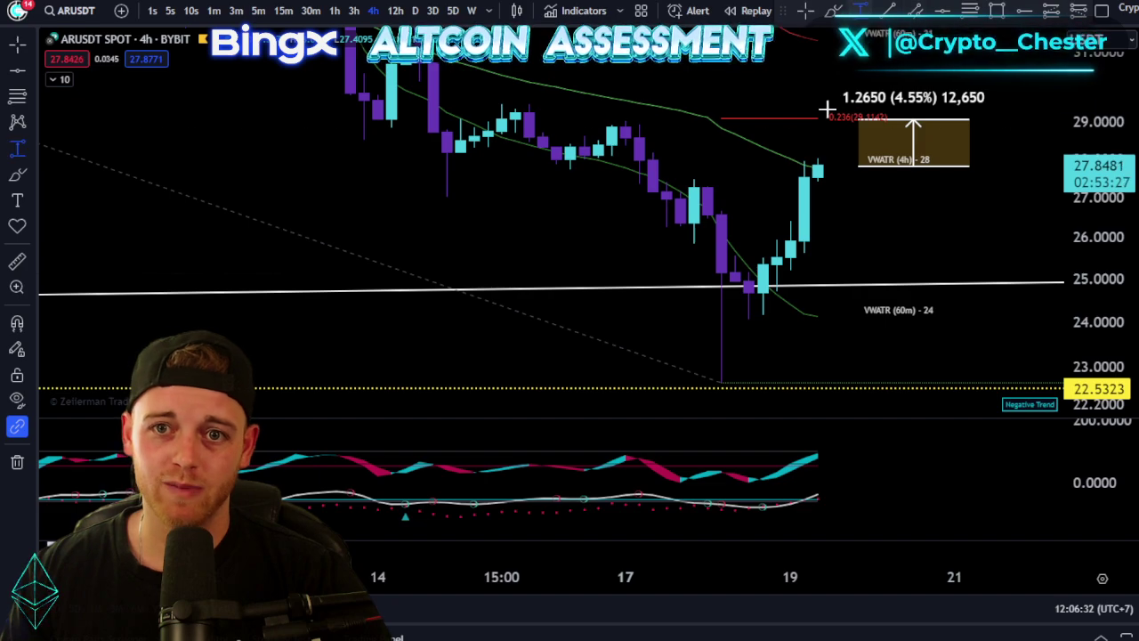
# Step: Measure the rise from the 18 June swing low at 24.1245 to the current price with a price range, and delete it
pyautogui.click(763, 303)
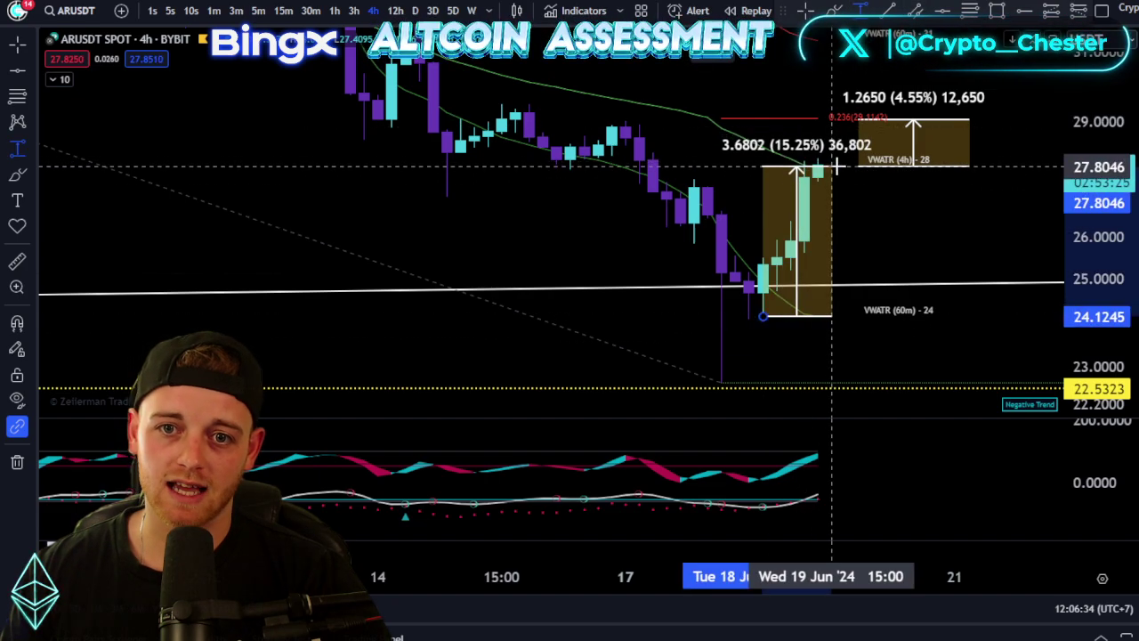
pyautogui.click(844, 166)
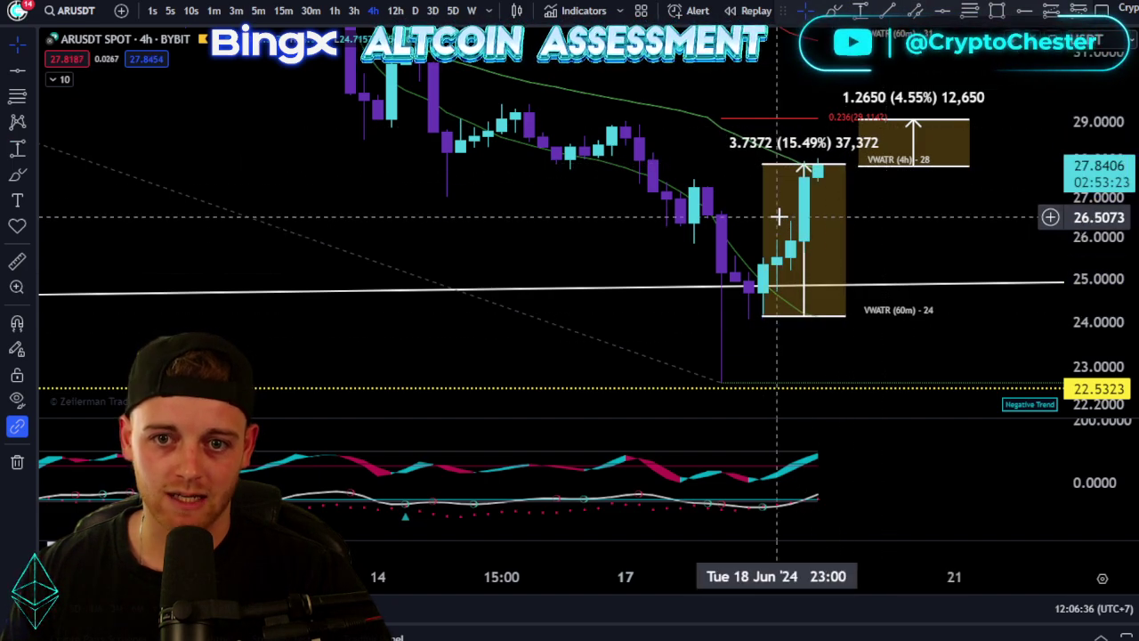
pyautogui.click(807, 231)
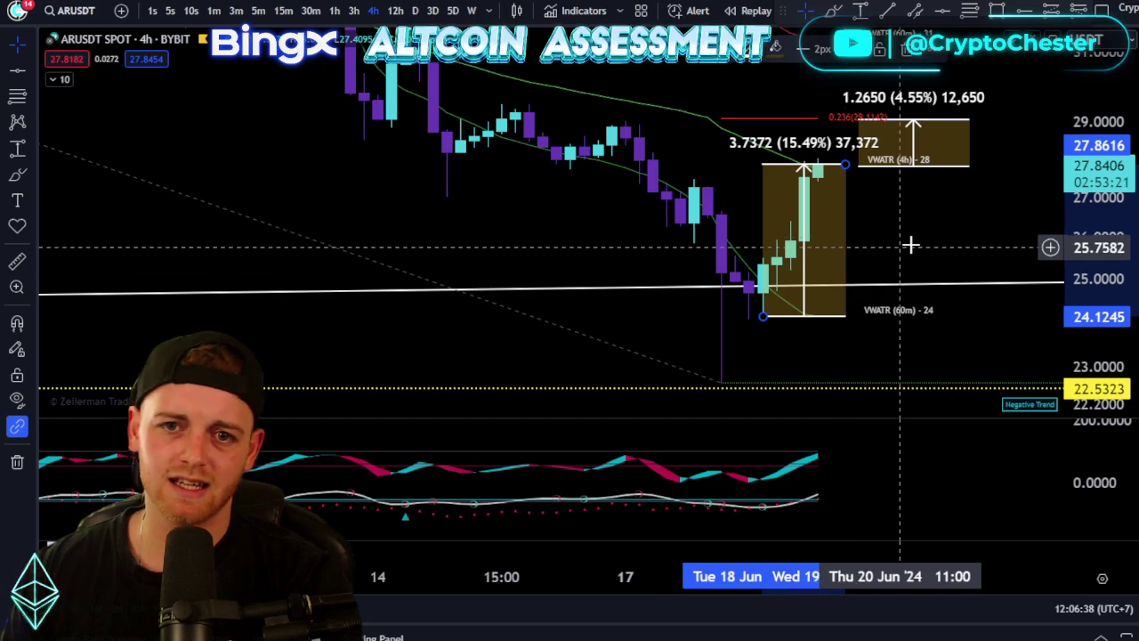
pyautogui.press('Delete')
pyautogui.moveTo(926, 240); pyautogui.dragTo(878, 253)
pyautogui.click(833, 11)
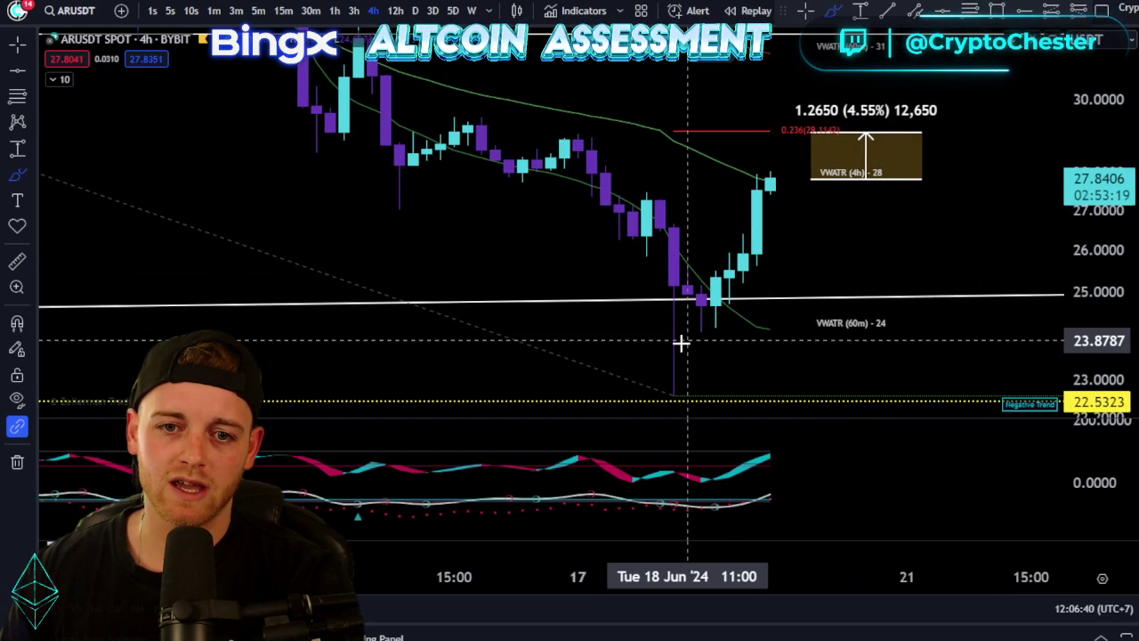
pyautogui.click(676, 342)
pyautogui.press('Delete')
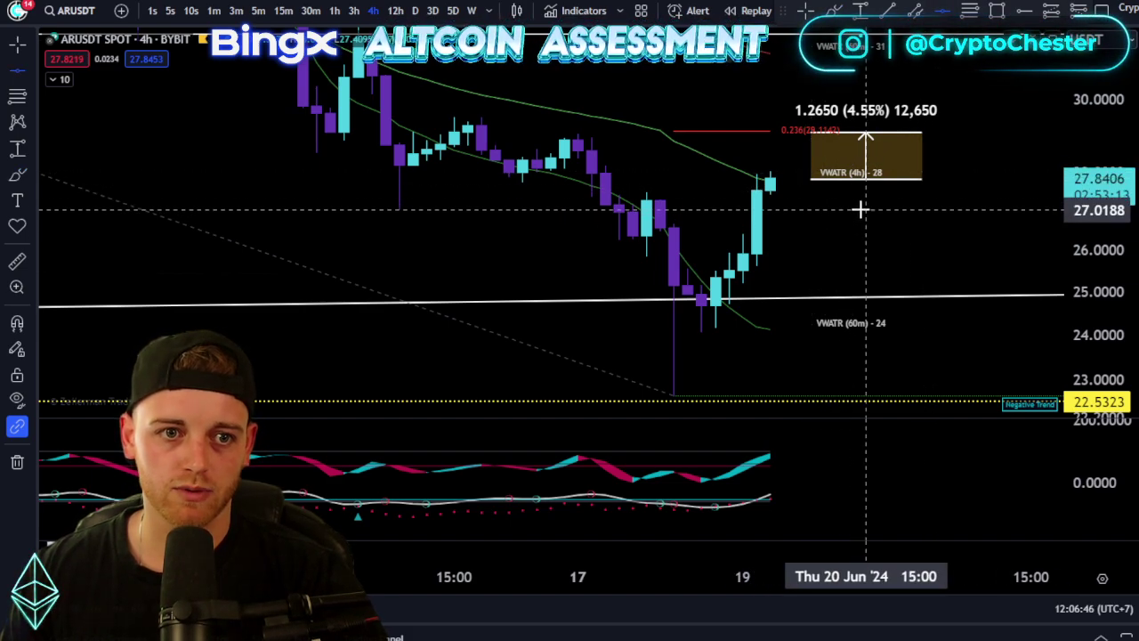
# Step: Place a horizontal line at the 14 June low, 27.0188, and sketch a Brush arrow and circle for a pullback onto it
pyautogui.scroll(-5, 801, 255)
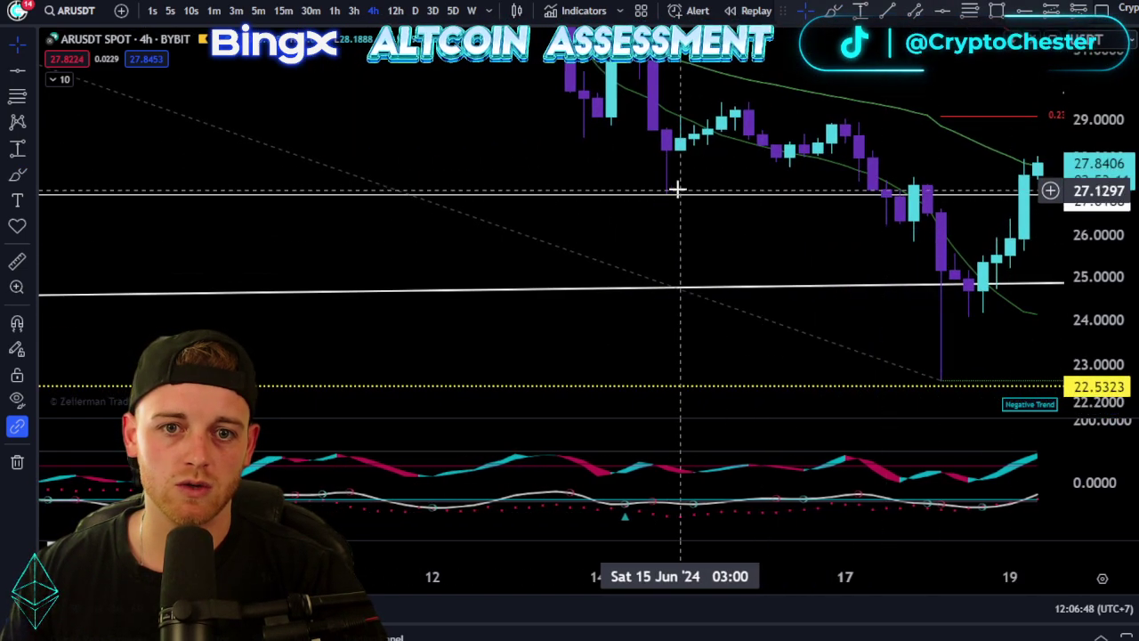
pyautogui.moveTo(773, 163); pyautogui.dragTo(541, 193)
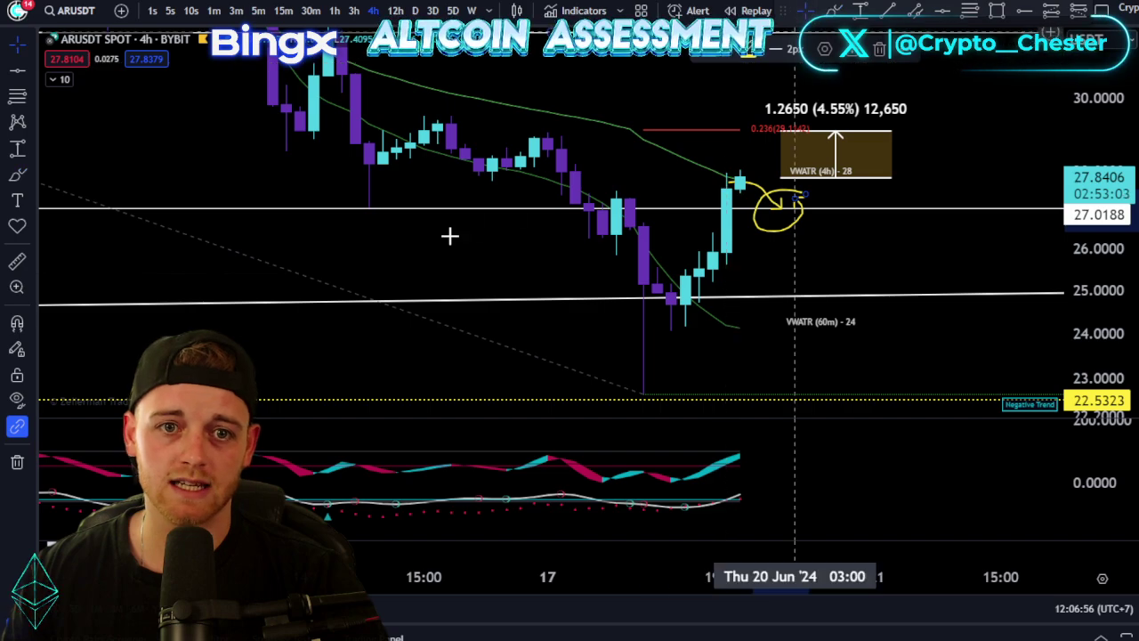
# Step: Measure the bounce from the 14 June low at 27.0188 to the high that follows with a price range
pyautogui.moveTo(450, 236); pyautogui.dragTo(828, 176)
pyautogui.moveTo(958, 63); pyautogui.dragTo(907, 89)
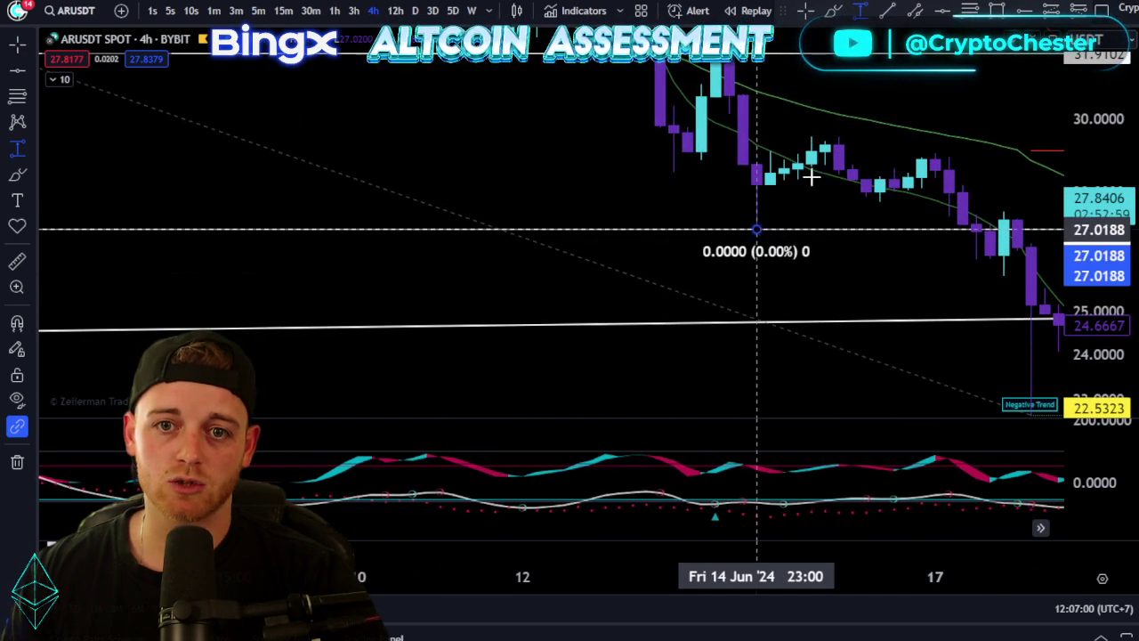
pyautogui.moveTo(907, 198)
pyautogui.mouseDown()
pyautogui.moveTo(898, 225)
pyautogui.moveTo(934, 216)
pyautogui.mouseUp()
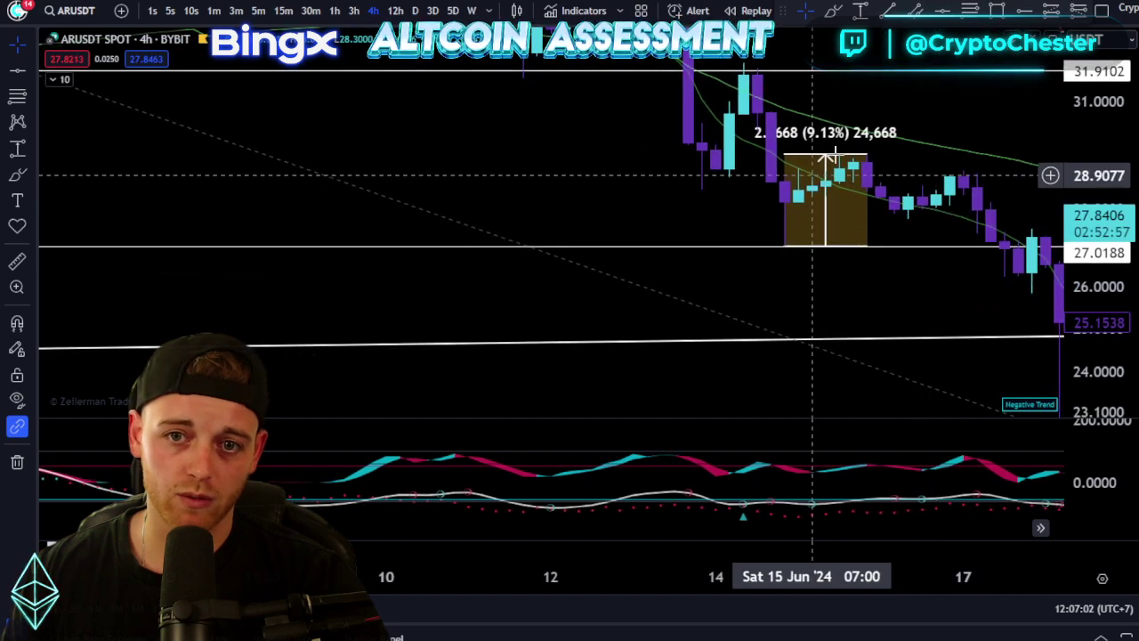
pyautogui.moveTo(908, 157); pyautogui.dragTo(561, 89)
# Step: Draw a price range from the pullback circle up to the 0.236 Fib level and delete the smaller 4.55% range
pyautogui.hscroll(5, 824, 116)
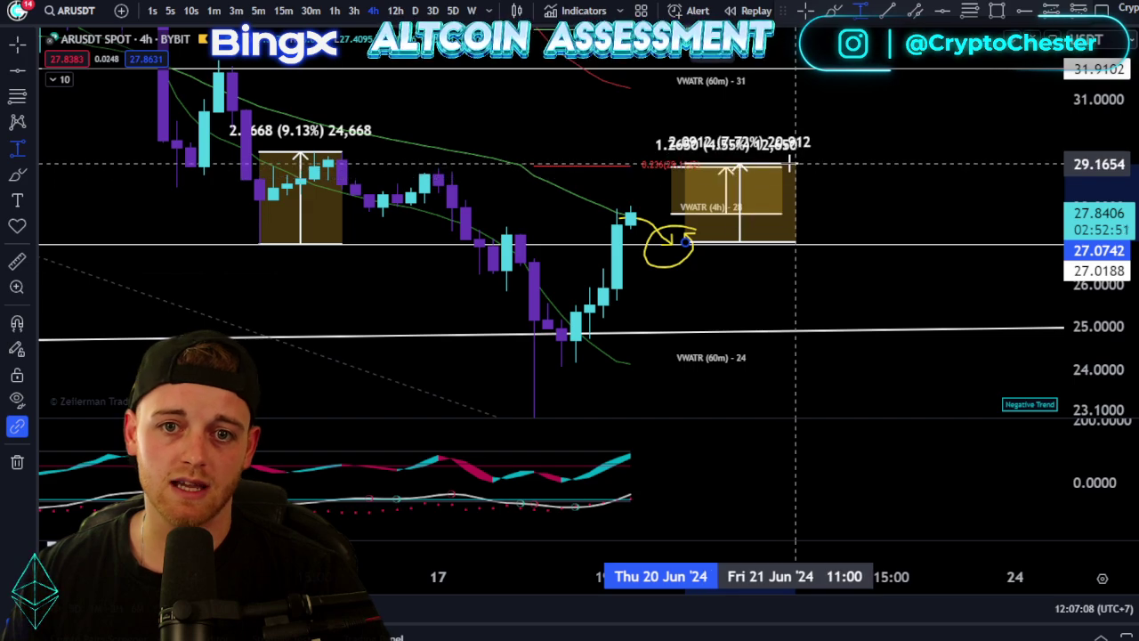
pyautogui.press('Delete')
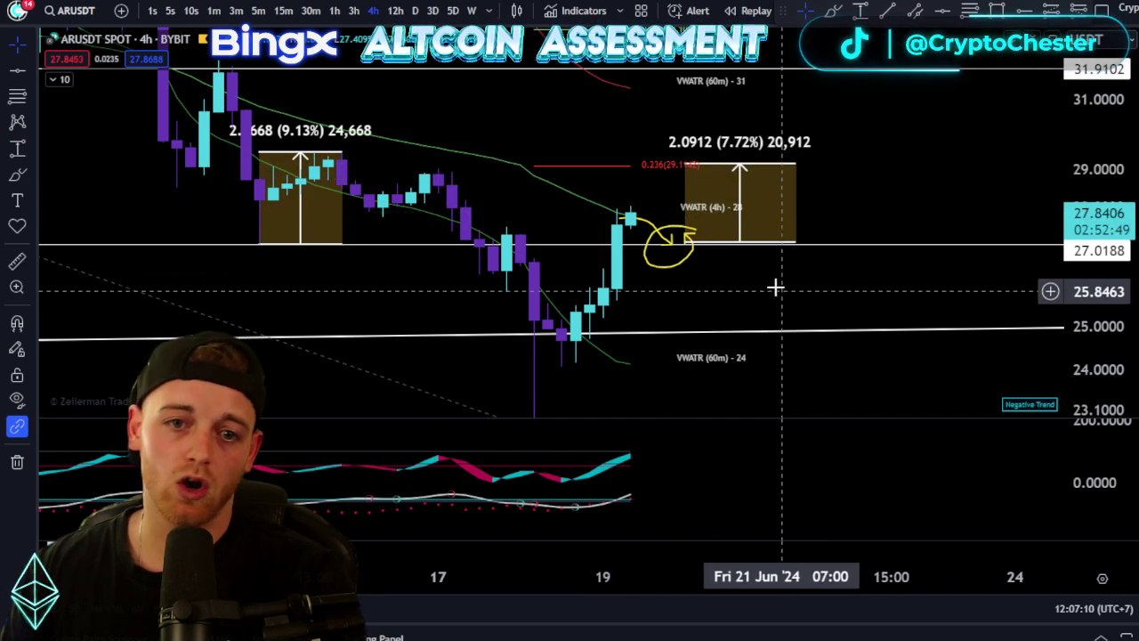
# Step: Remove the yellow pullback arrow and circle drawn at the 27.0188 line
pyautogui.moveTo(779, 287); pyautogui.dragTo(899, 287)
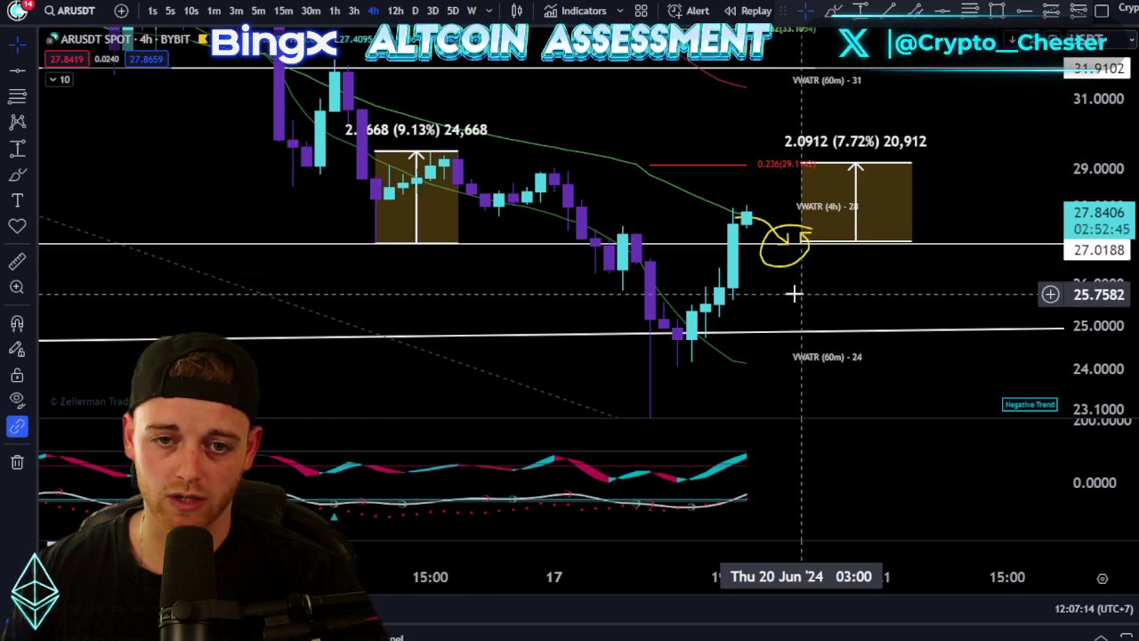
pyautogui.moveTo(795, 293); pyautogui.dragTo(827, 301)
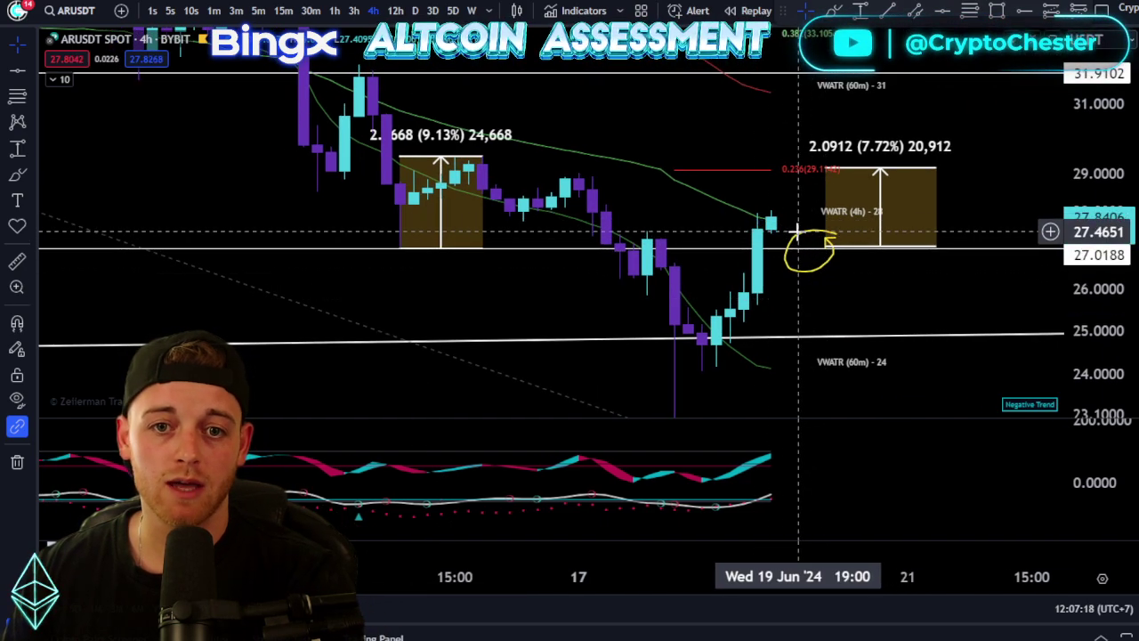
pyautogui.hscroll(-9, 766, 220)
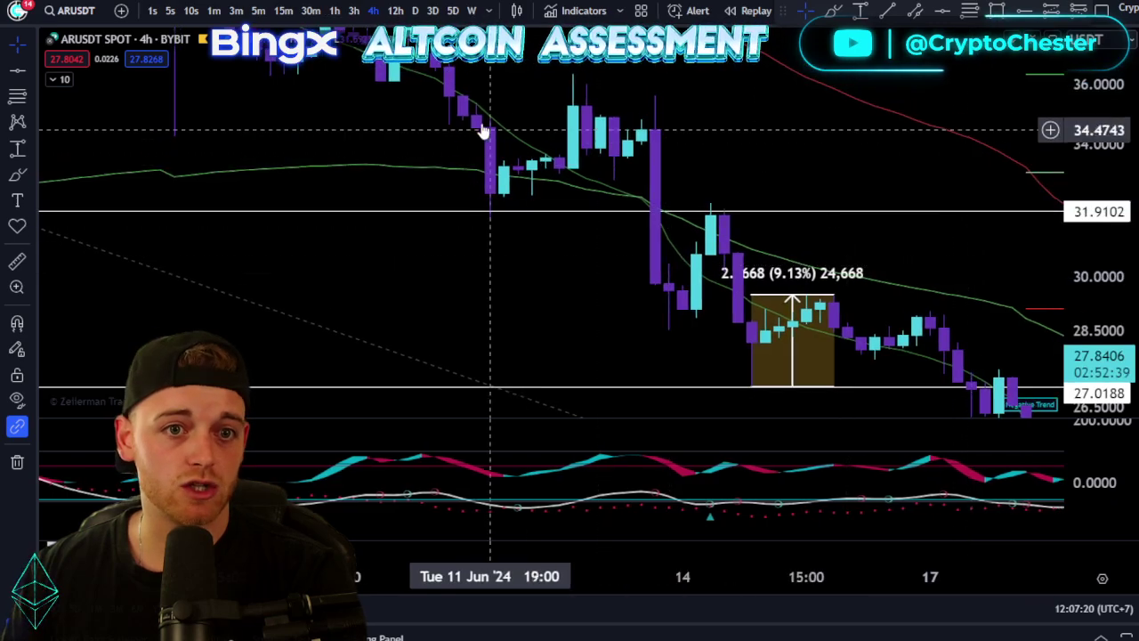
pyautogui.moveTo(893, 159); pyautogui.dragTo(527, 43)
pyautogui.moveTo(671, 195); pyautogui.dragTo(682, 203)
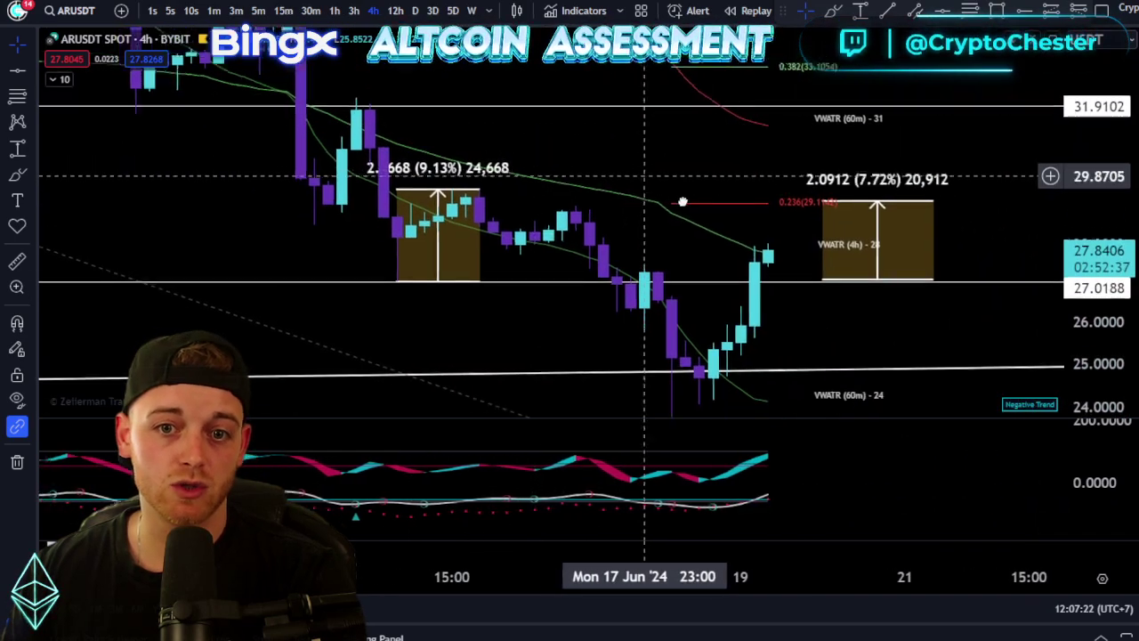
# Step: Examine the June decline on the 4h chart against the 27.0188 and 31.9102 lines, Fib levels, VWATR bands and price ranges
pyautogui.scroll(-4, 712, 218)
pyautogui.scroll(-4, 976, 307)
pyautogui.moveTo(1087, 122); pyautogui.dragTo(1059, 361)
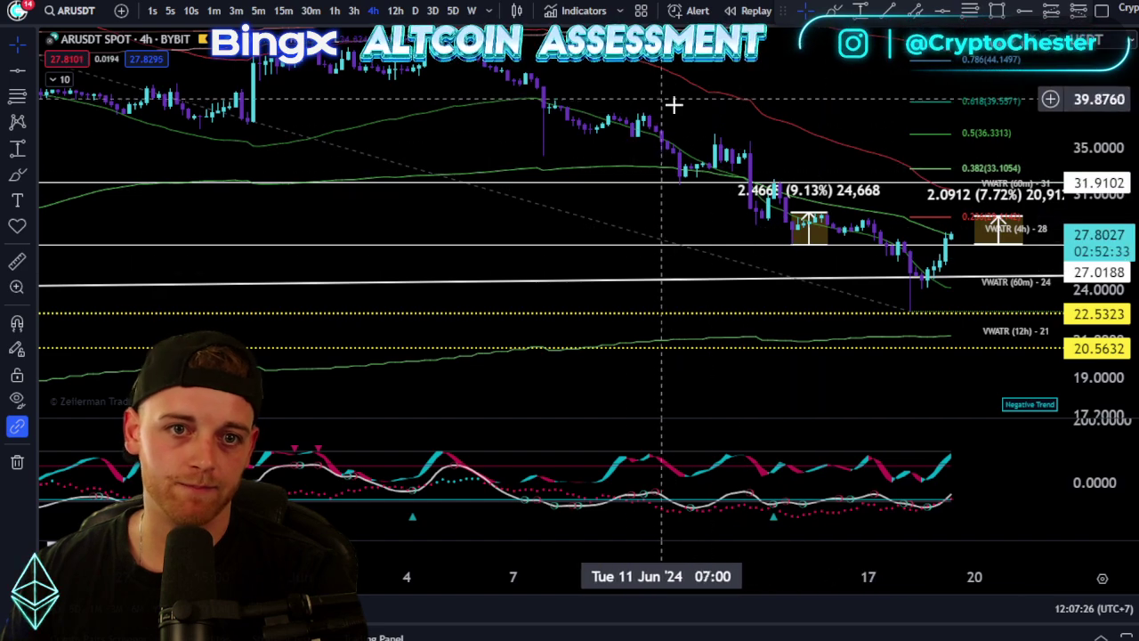
pyautogui.moveTo(677, 106); pyautogui.dragTo(752, 137)
pyautogui.moveTo(867, 177); pyautogui.dragTo(776, 155)
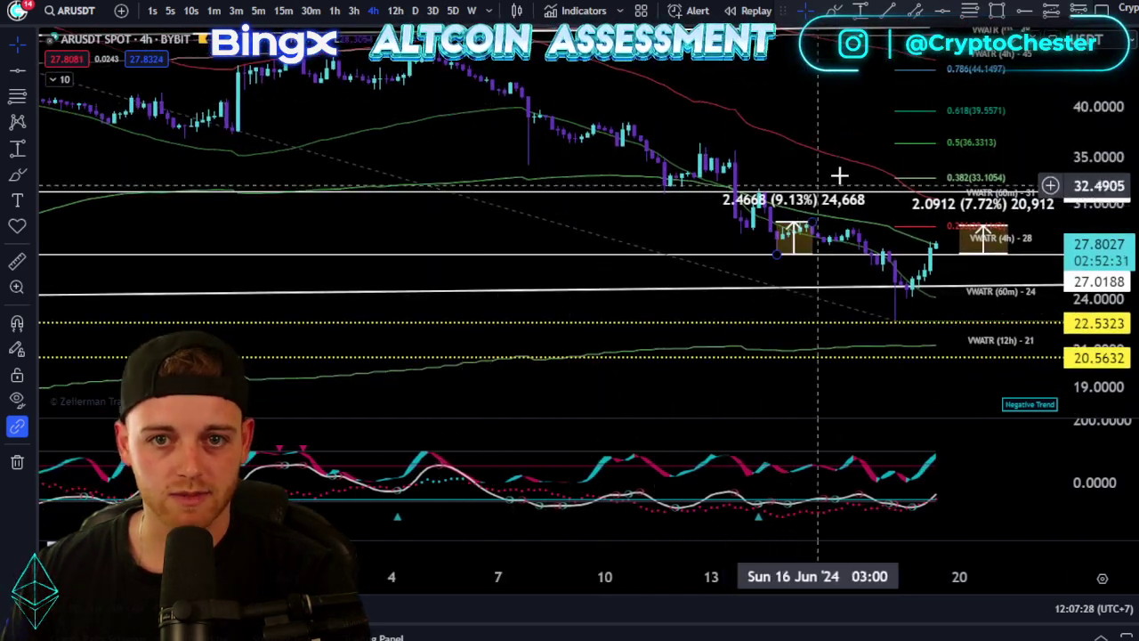
pyautogui.hscroll(4, 839, 176)
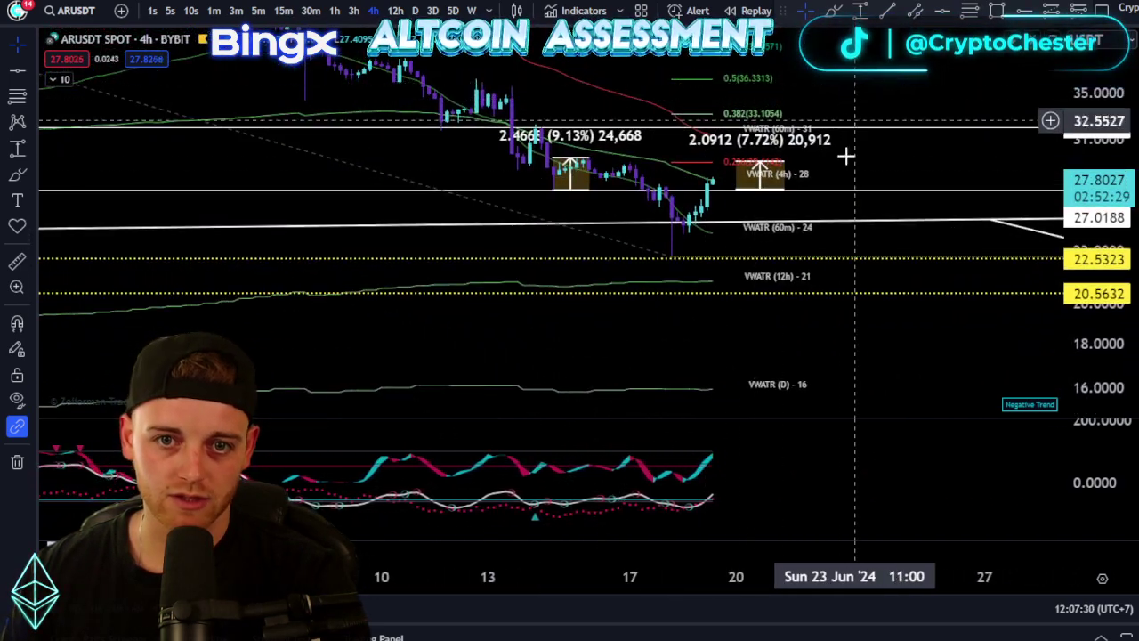
pyautogui.moveTo(793, 208); pyautogui.dragTo(832, 221)
pyautogui.moveTo(1104, 318); pyautogui.dragTo(1023, 81)
pyautogui.scroll(3, 741, 219)
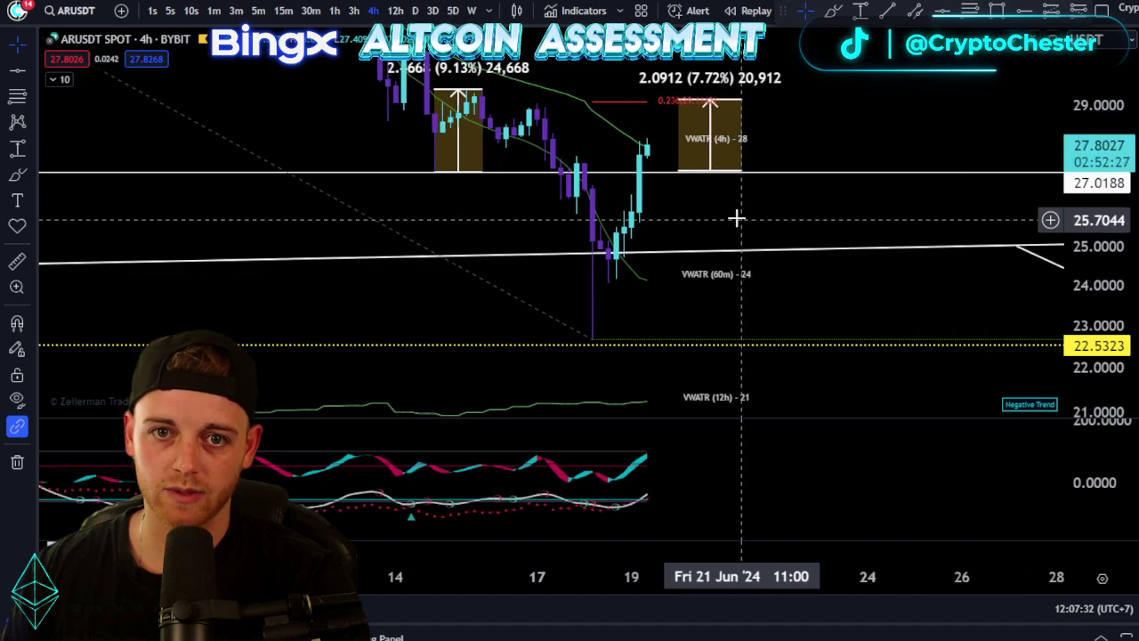
pyautogui.moveTo(739, 219); pyautogui.dragTo(827, 273)
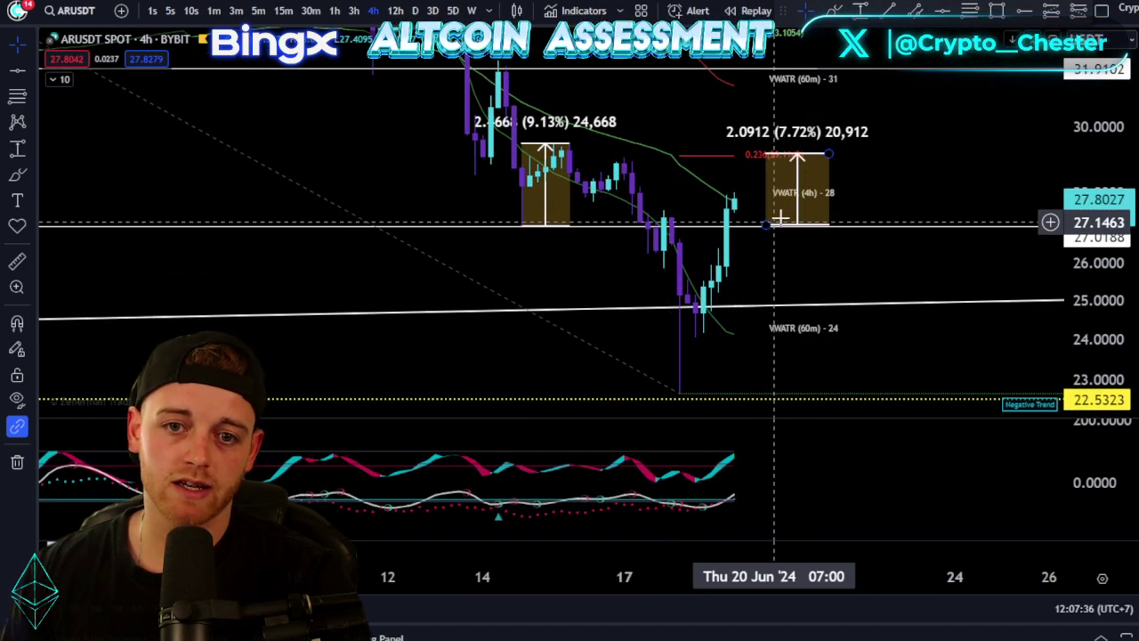
# Step: Delete the price range drawn on the 14 June bounce
pyautogui.click(547, 169)
pyautogui.moveTo(785, 272); pyautogui.dragTo(834, 274)
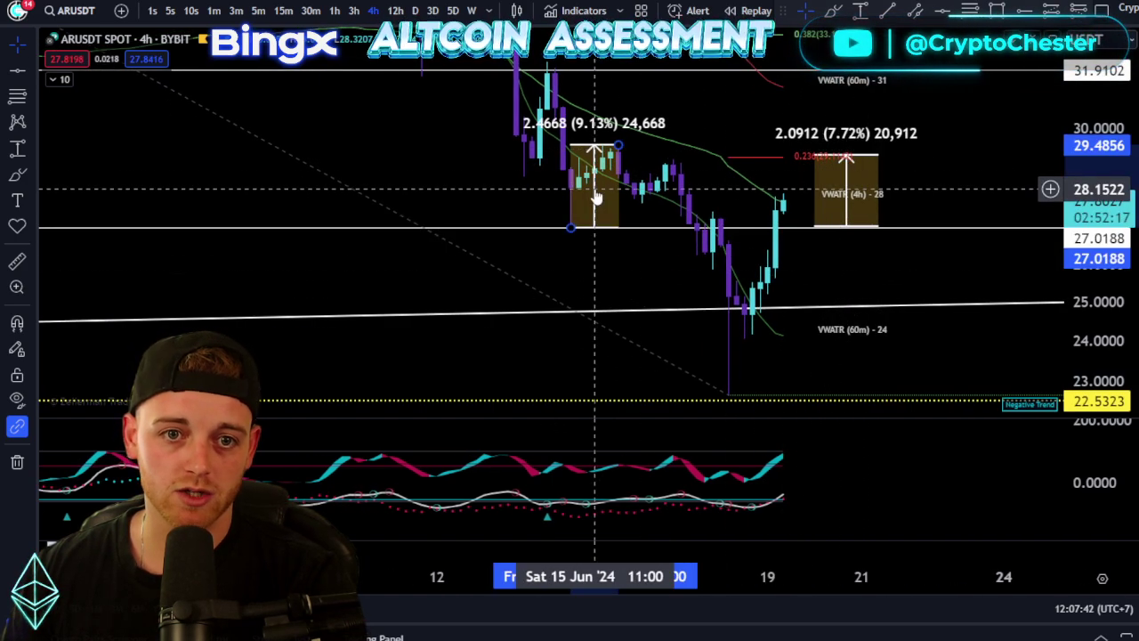
pyautogui.press('Delete')
pyautogui.moveTo(1069, 166); pyautogui.dragTo(895, 255)
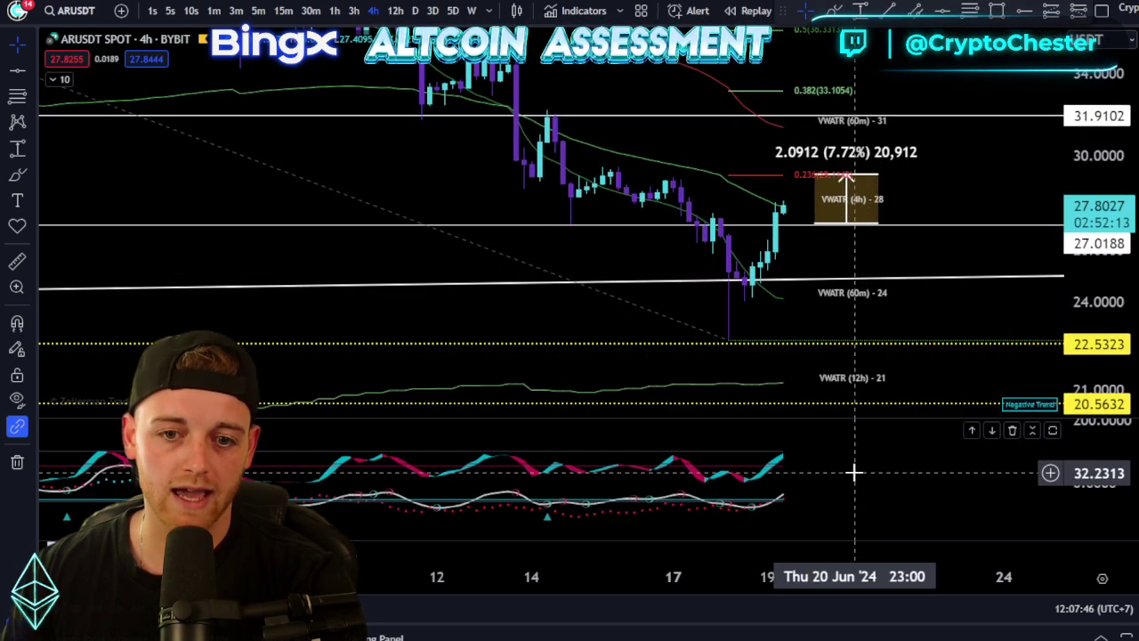
# Step: Maximize the oscillator pane and examine its June swings up to the latest reading
pyautogui.doubleClick(854, 472)
pyautogui.scroll(-3, 875, 293)
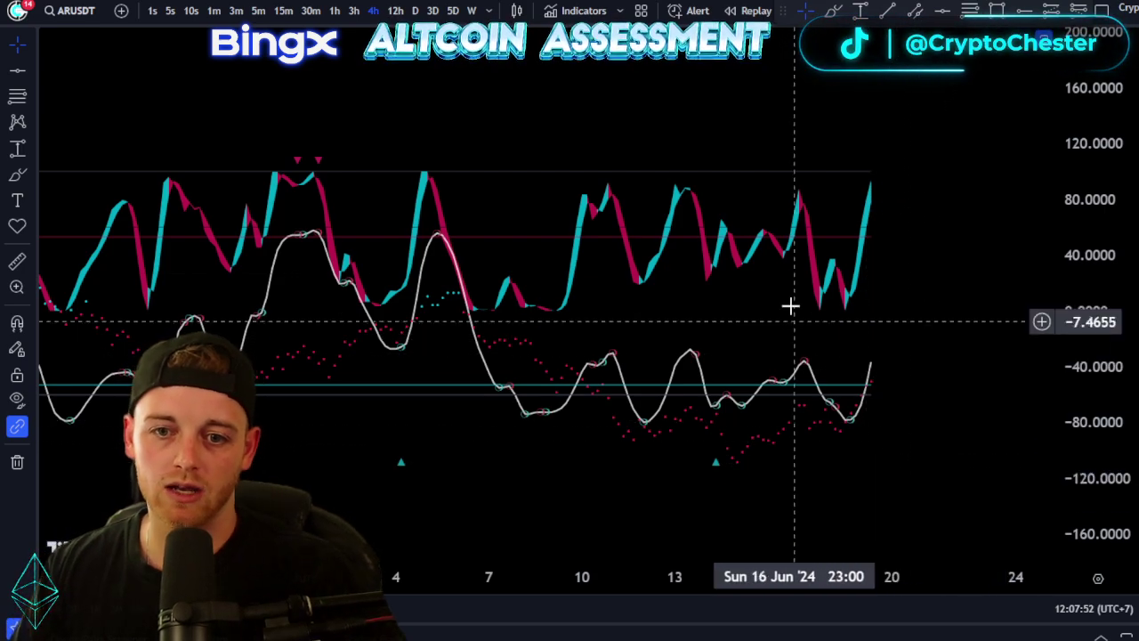
pyautogui.moveTo(891, 259)
pyautogui.mouseDown()
pyautogui.moveTo(879, 252)
pyautogui.moveTo(899, 251)
pyautogui.mouseUp()
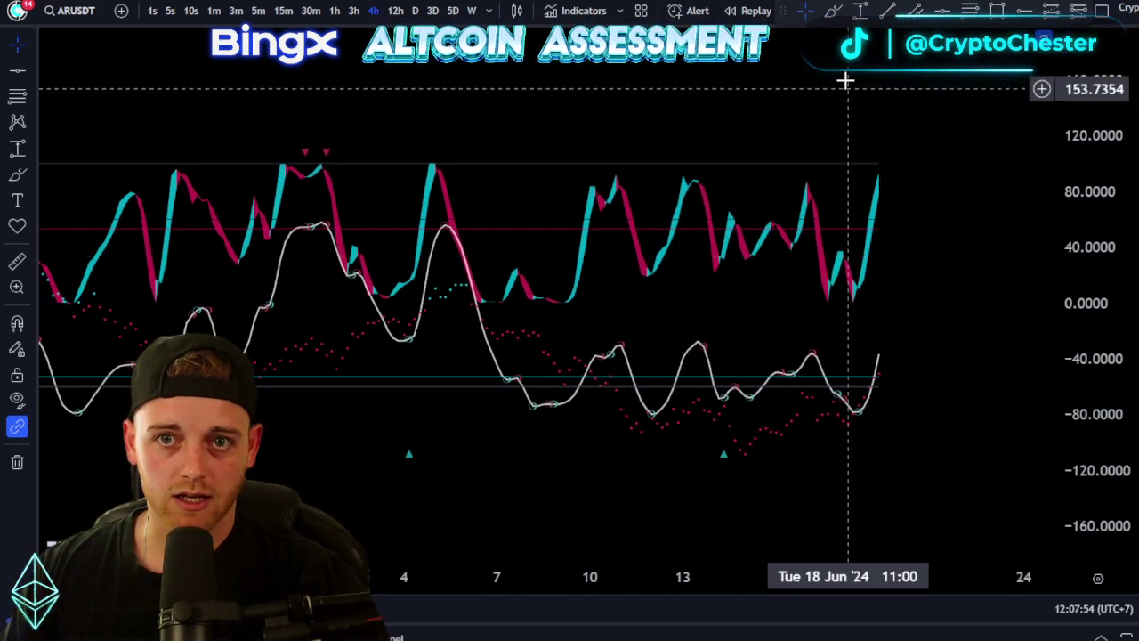
# Step: Sketch a short downward Brush stroke beside the oscillator's latest peak, and undo it
pyautogui.click(840, 15)
pyautogui.moveTo(926, 156)
pyautogui.mouseDown()
pyautogui.moveTo(880, 192)
pyautogui.moveTo(916, 161)
pyautogui.moveTo(934, 200)
pyautogui.mouseUp()
pyautogui.hotkey('ctrl', 'z')
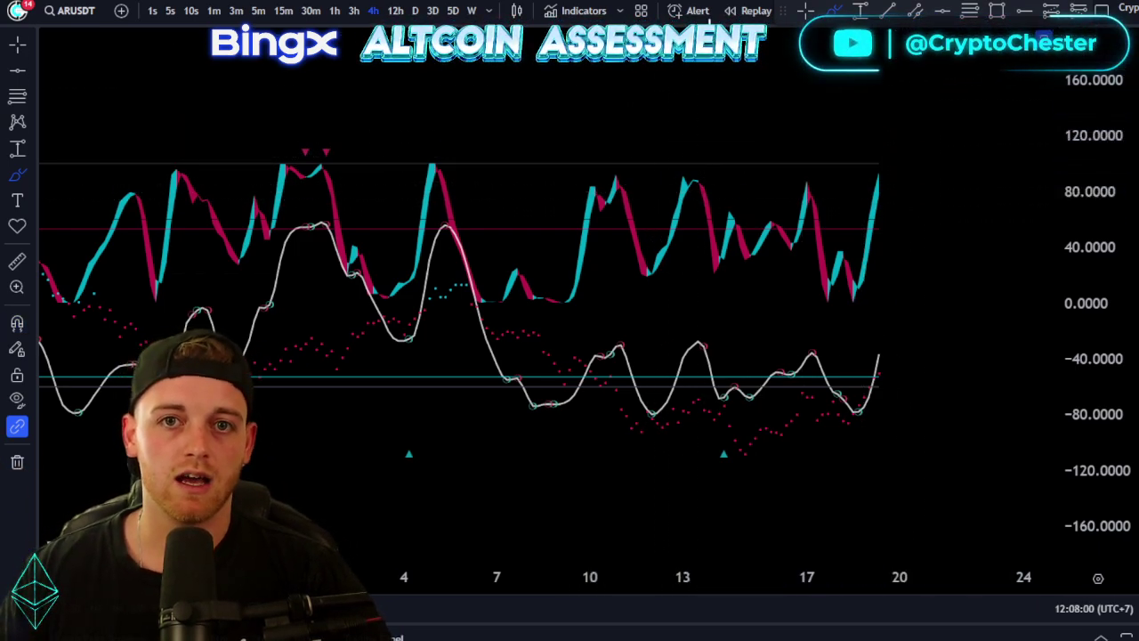
# Step: Find the oscillator's peak around 5 June, restore the price chart, and compare that peak with the price decline that follows
pyautogui.hscroll(-5, 740, 122)
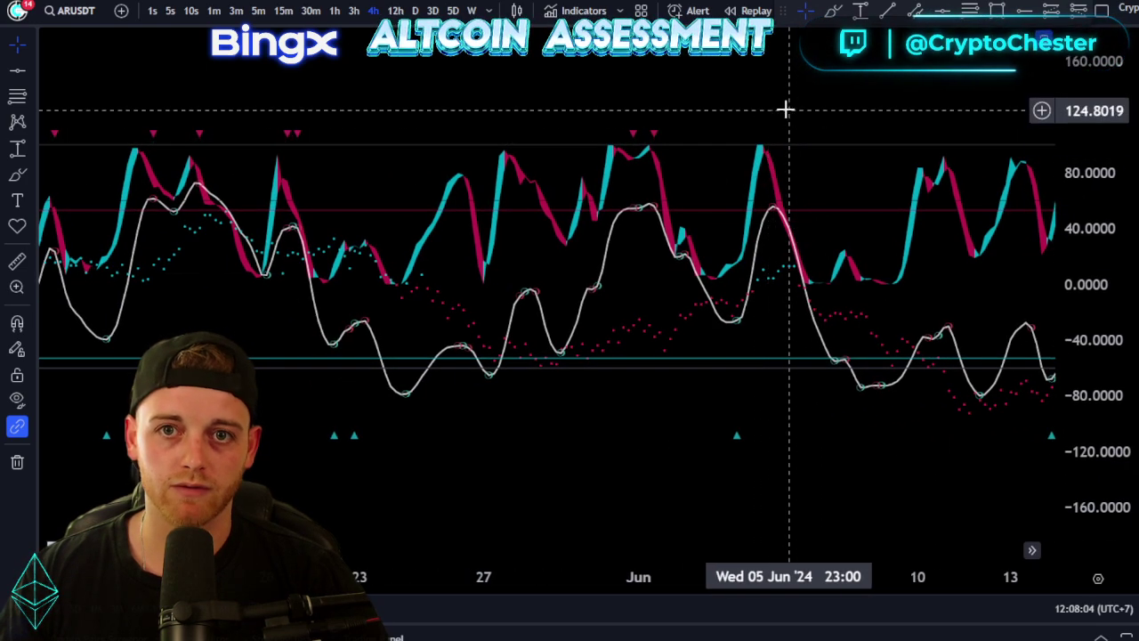
pyautogui.doubleClick(768, 88)
pyautogui.moveTo(768, 90); pyautogui.dragTo(758, 384)
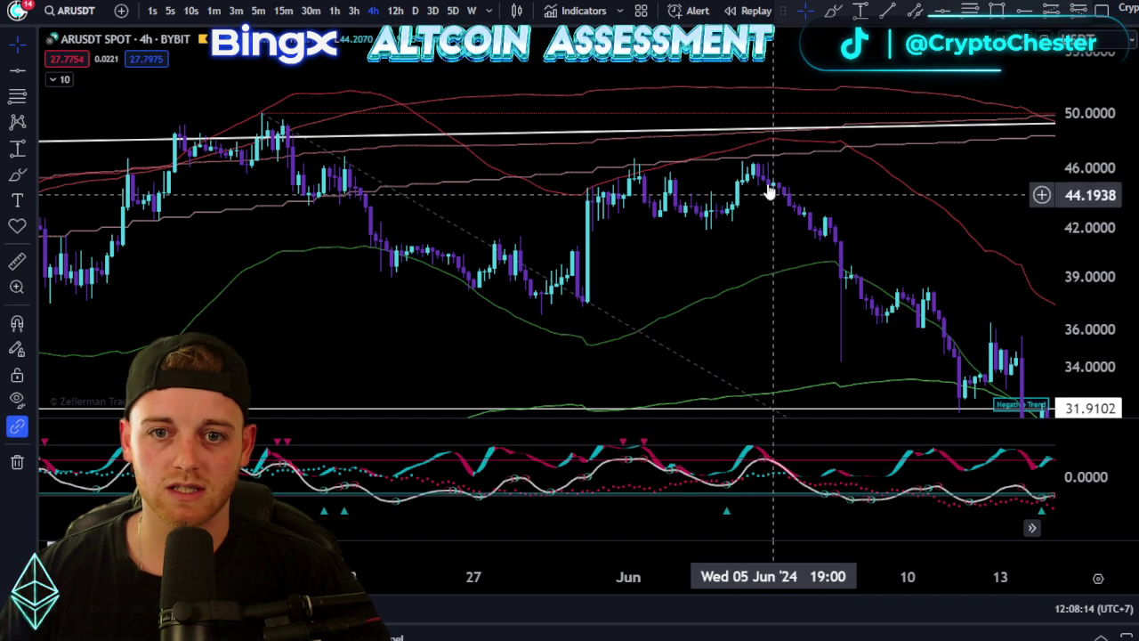
pyautogui.moveTo(878, 344); pyautogui.dragTo(827, 284)
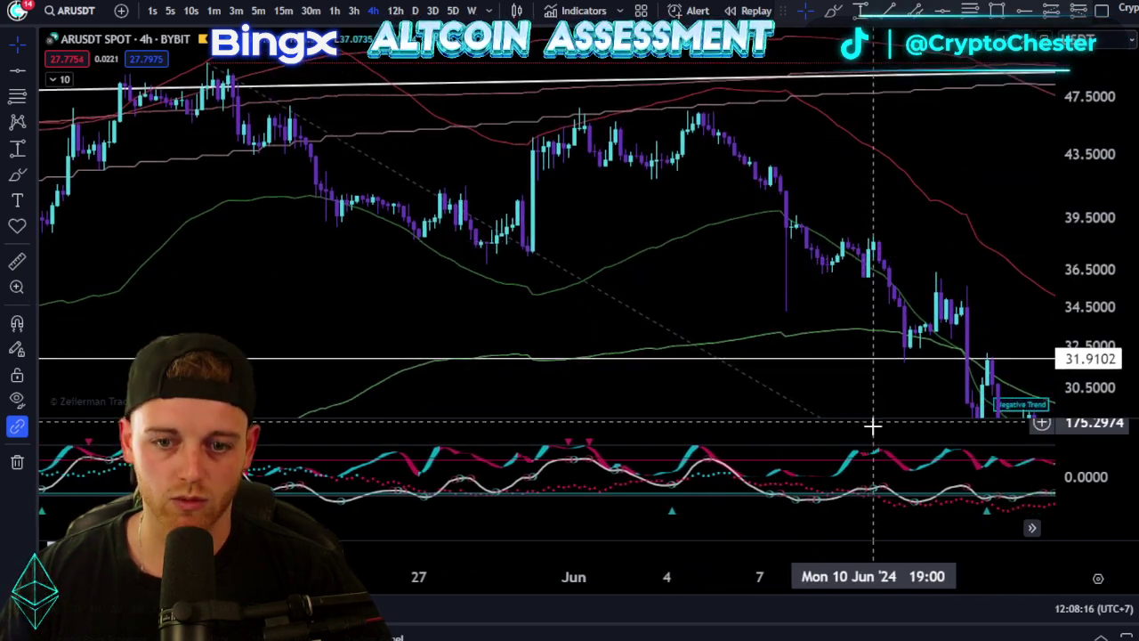
# Step: Maximize the oscillator pane again and examine its swings from 5 June to the latest reading
pyautogui.doubleClick(804, 453)
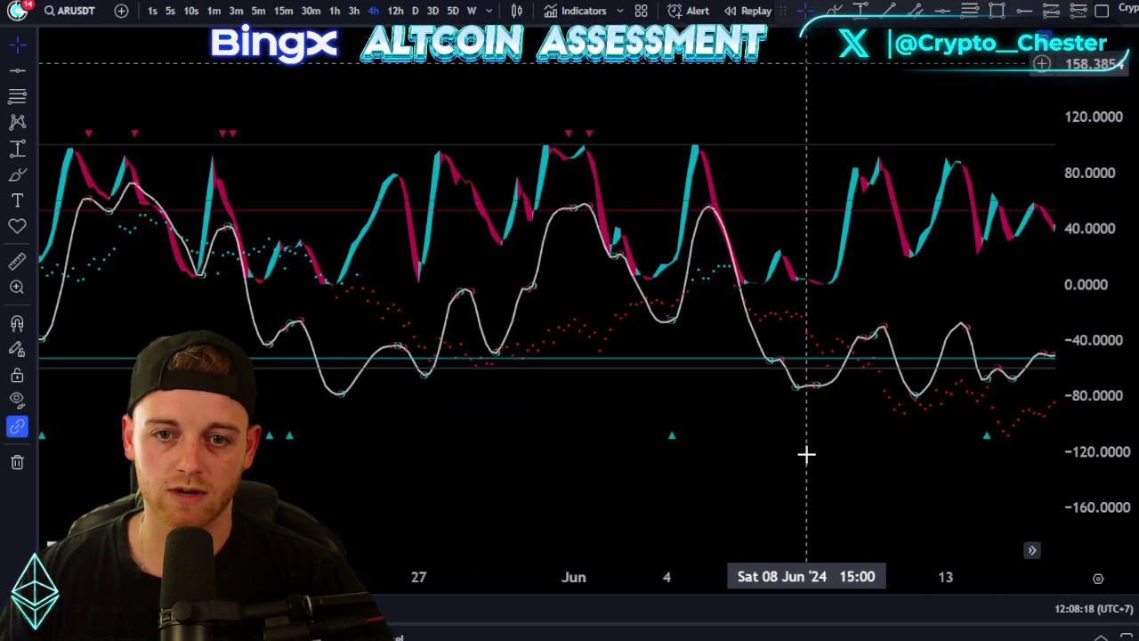
pyautogui.moveTo(987, 275); pyautogui.dragTo(632, 300)
pyautogui.scroll(2, 935, 360)
pyautogui.moveTo(811, 406); pyautogui.dragTo(936, 410)
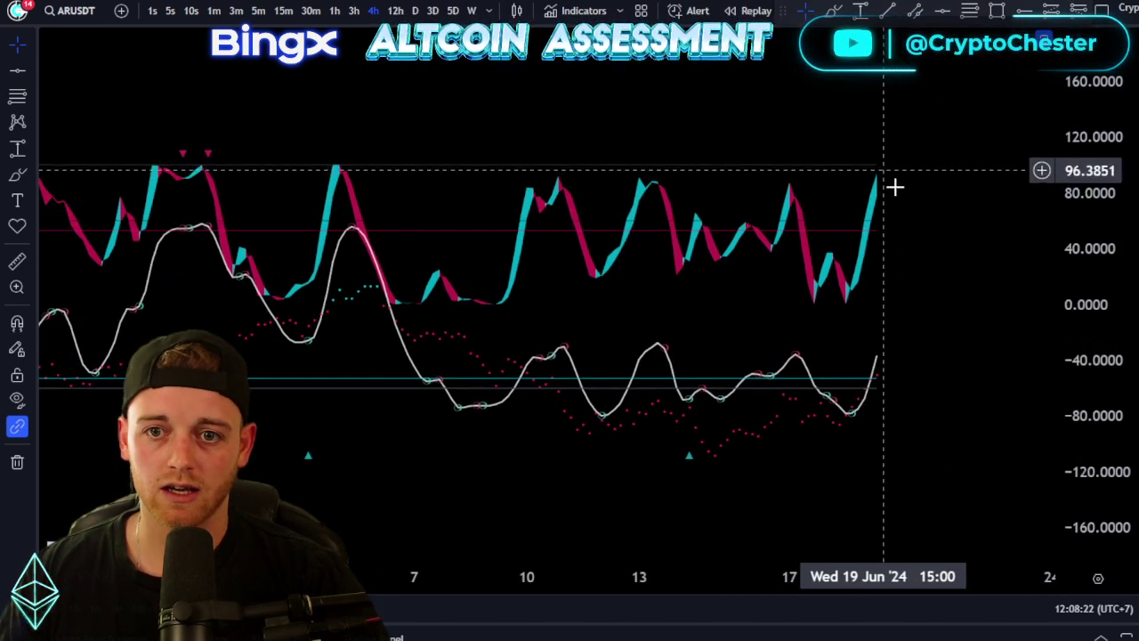
pyautogui.moveTo(943, 234); pyautogui.dragTo(900, 218)
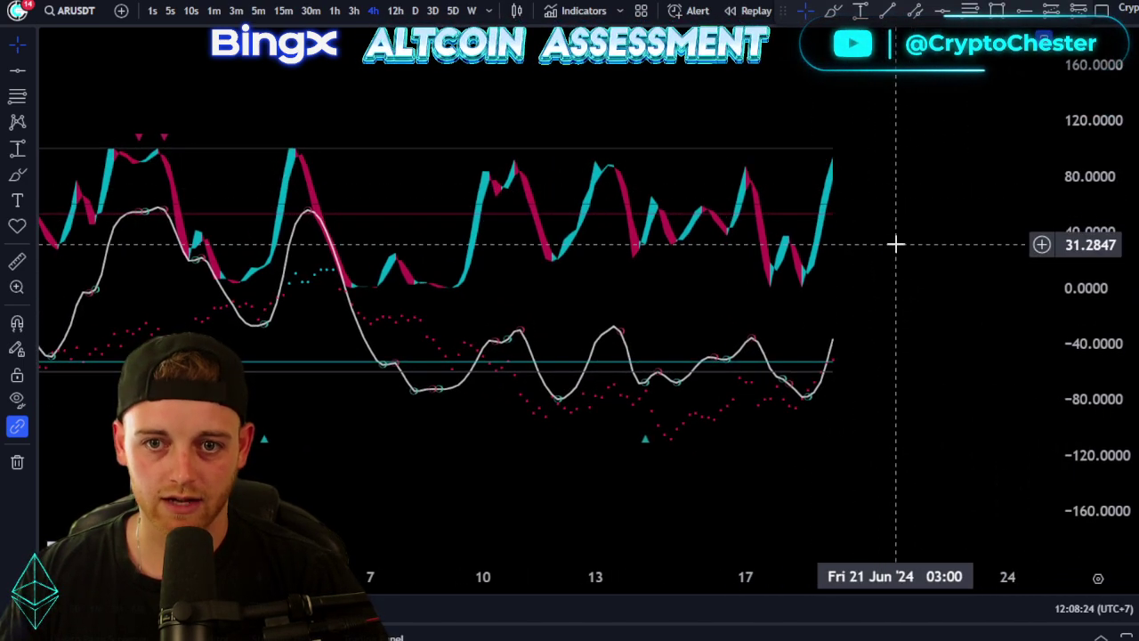
pyautogui.moveTo(920, 275); pyautogui.dragTo(906, 264)
# Step: Sketch a downward Brush arrow from the latest point of the white oscillator line, and delete it
pyautogui.click(833, 12)
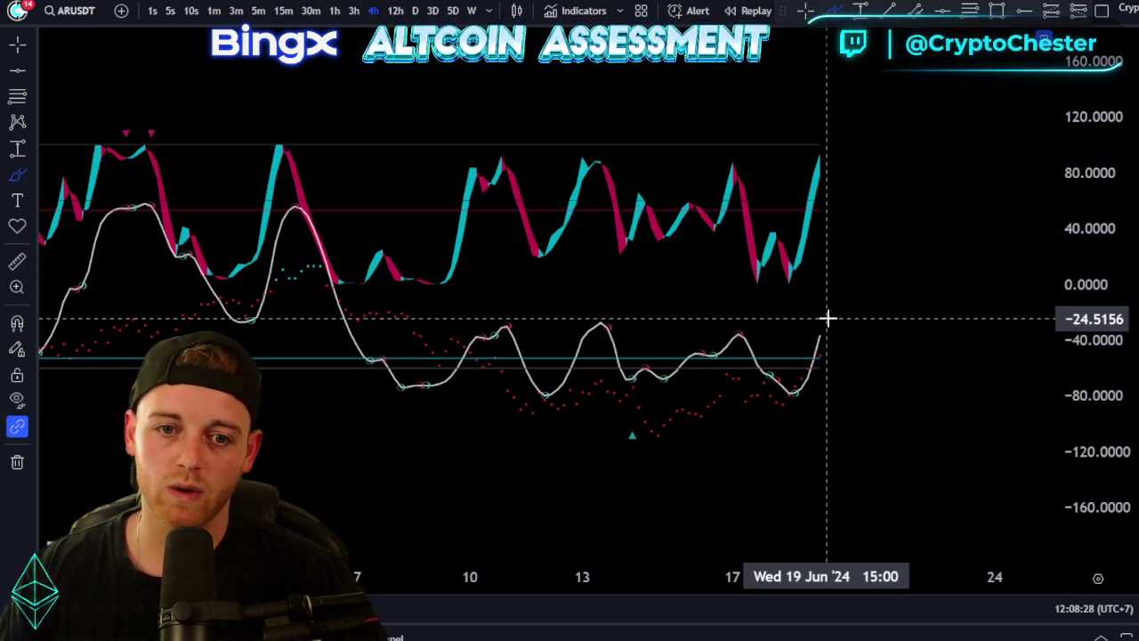
pyautogui.moveTo(828, 320); pyautogui.dragTo(880, 421)
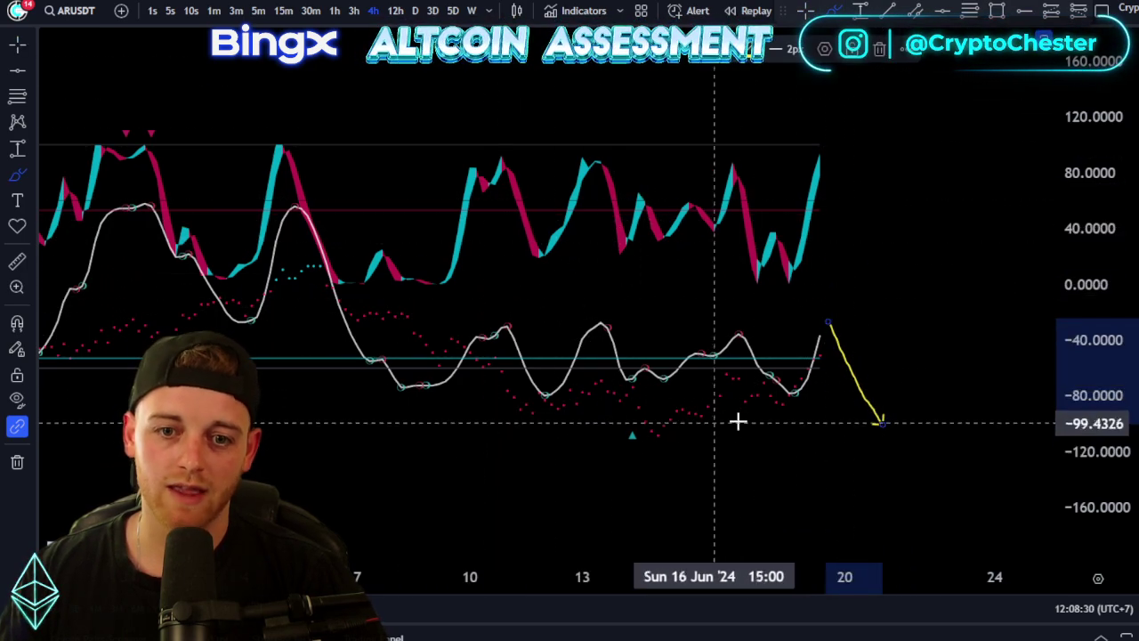
pyautogui.scroll(-2, 738, 421)
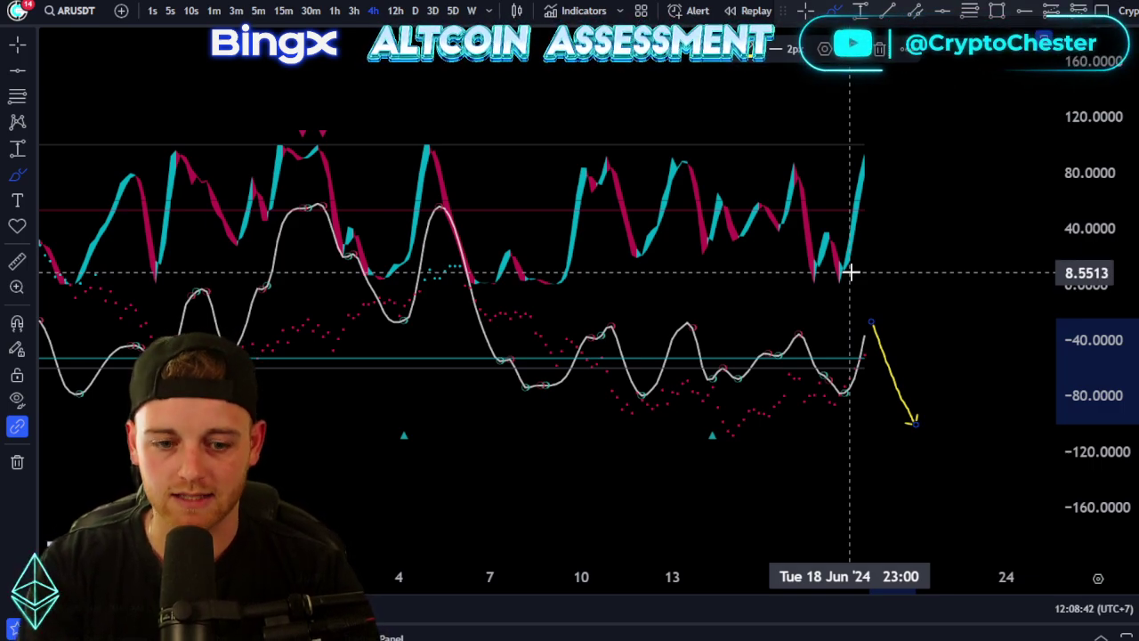
pyautogui.press('Delete')
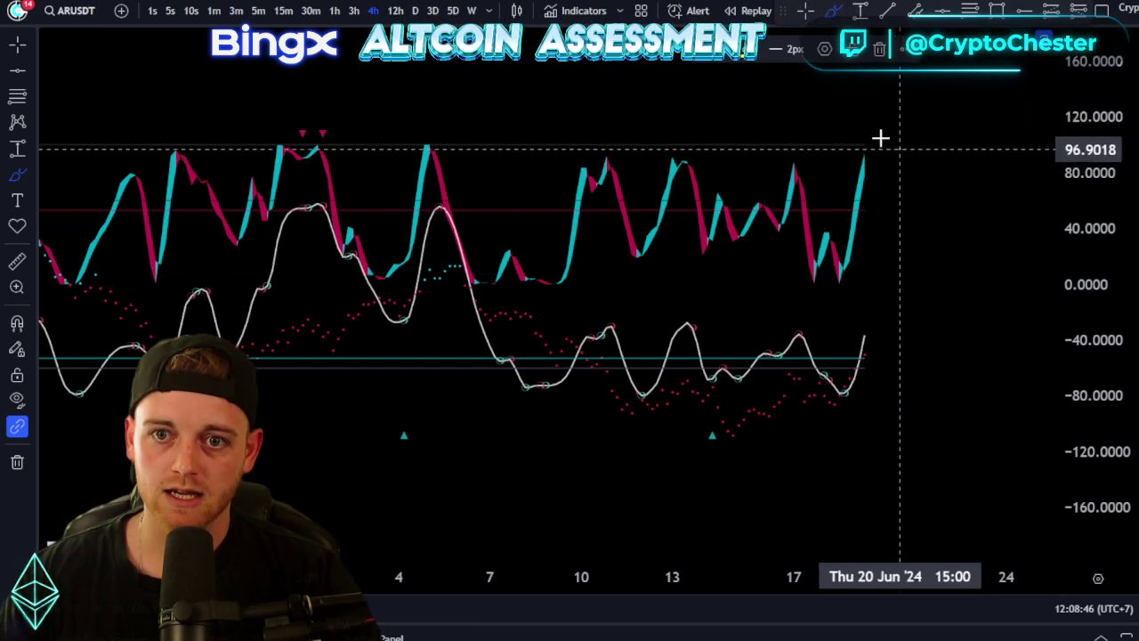
# Step: Circle the upper oscillator's latest peak with the Brush and sketch downward arrows from it and from the white line's latest point
pyautogui.moveTo(880, 137)
pyautogui.mouseDown()
pyautogui.moveTo(908, 161)
pyautogui.moveTo(880, 148)
pyautogui.moveTo(918, 237)
pyautogui.mouseUp()
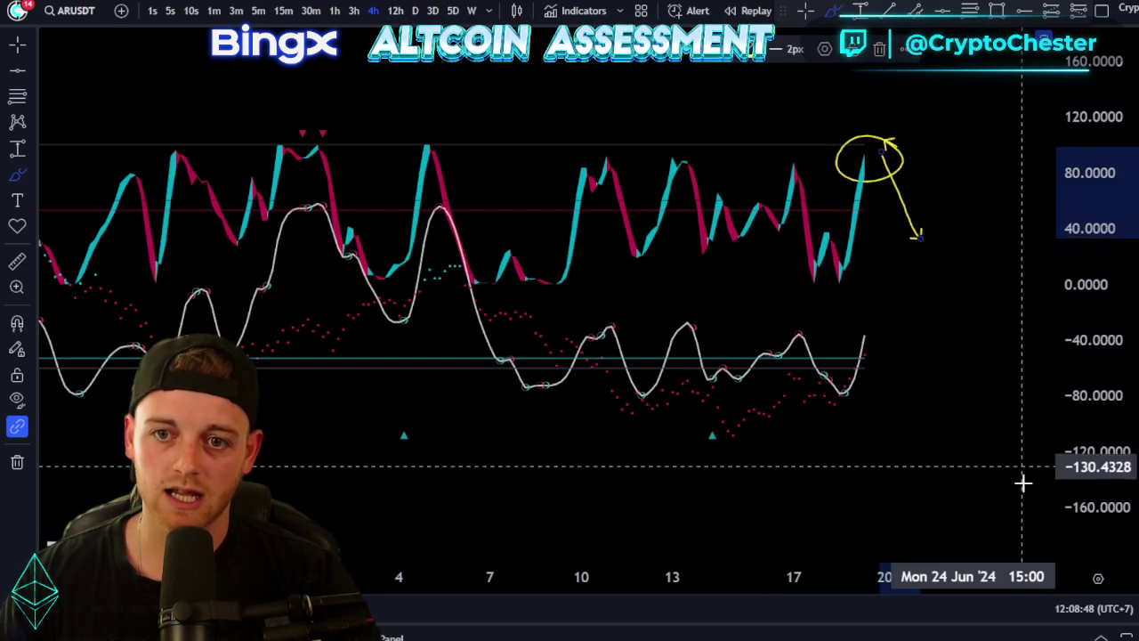
pyautogui.moveTo(861, 336); pyautogui.dragTo(950, 422)
# Step: Circle the white oscillator line's late-May trough with the Brush
pyautogui.scroll(-5, 752, 401)
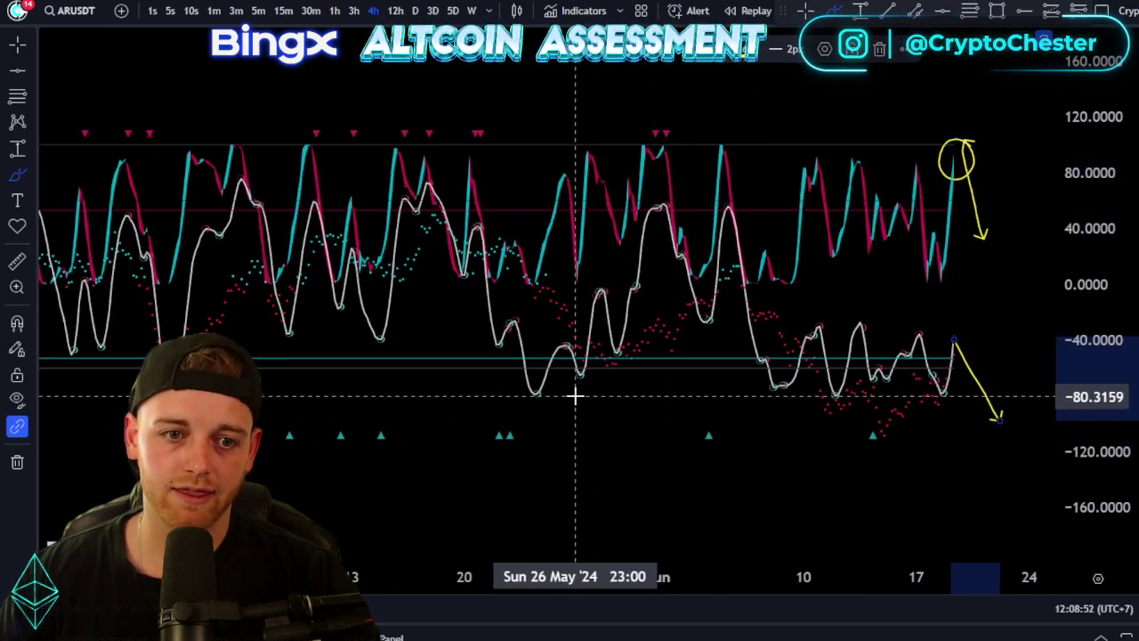
pyautogui.moveTo(545, 384)
pyautogui.mouseDown()
pyautogui.moveTo(514, 407)
pyautogui.moveTo(534, 400)
pyautogui.mouseUp()
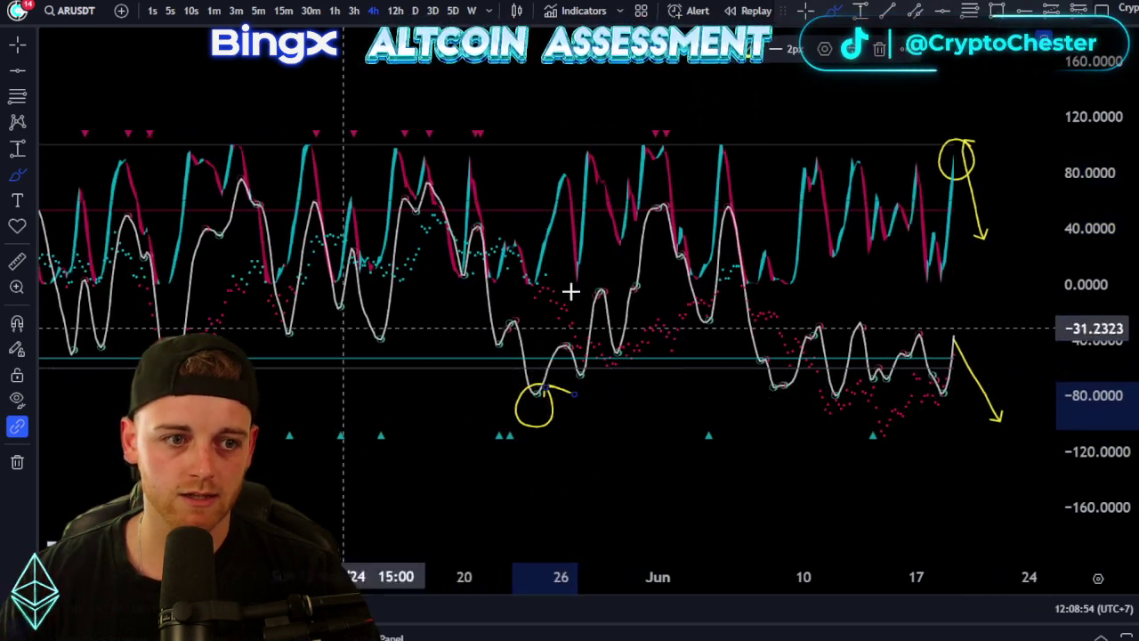
# Step: Circle the white oscillator line's deep mid-April trough with the Brush
pyautogui.scroll(-3, 781, 427)
pyautogui.scroll(-6, 781, 427)
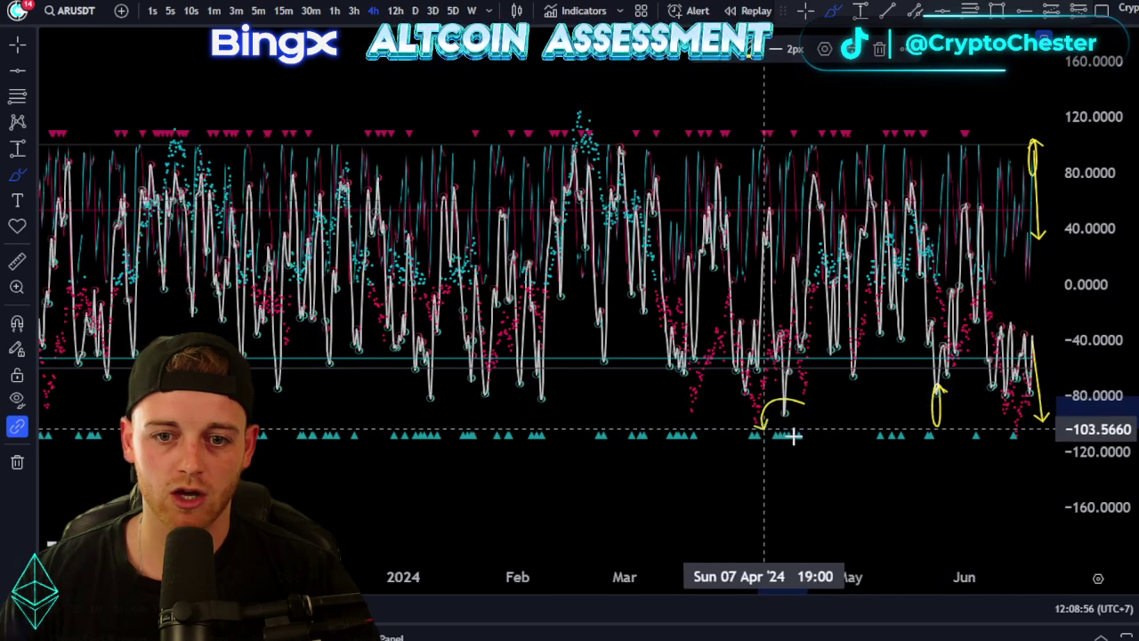
pyautogui.doubleClick(783, 391)
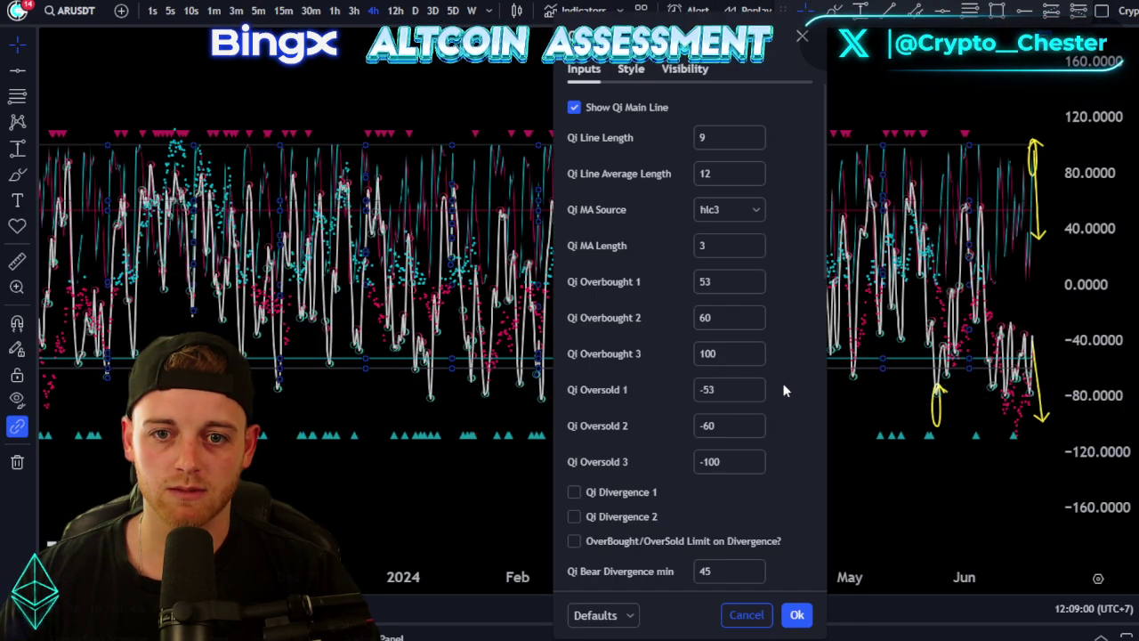
pyautogui.click(804, 39)
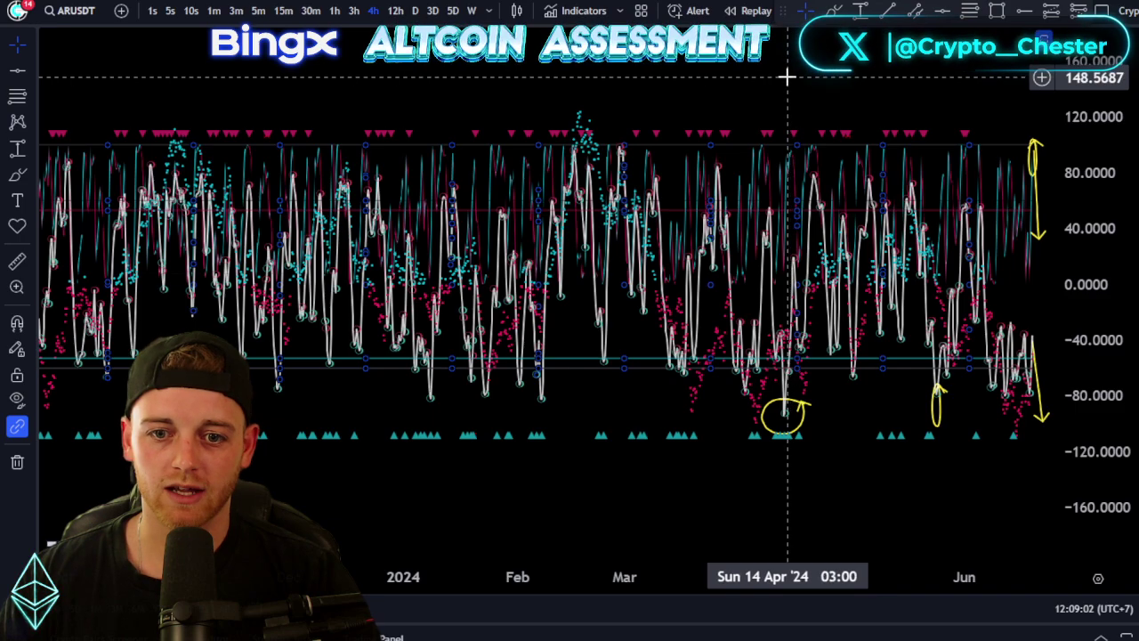
# Step: Restore the price pane and examine the 4h candles around the mid-April low above the marked trough
pyautogui.doubleClick(785, 78)
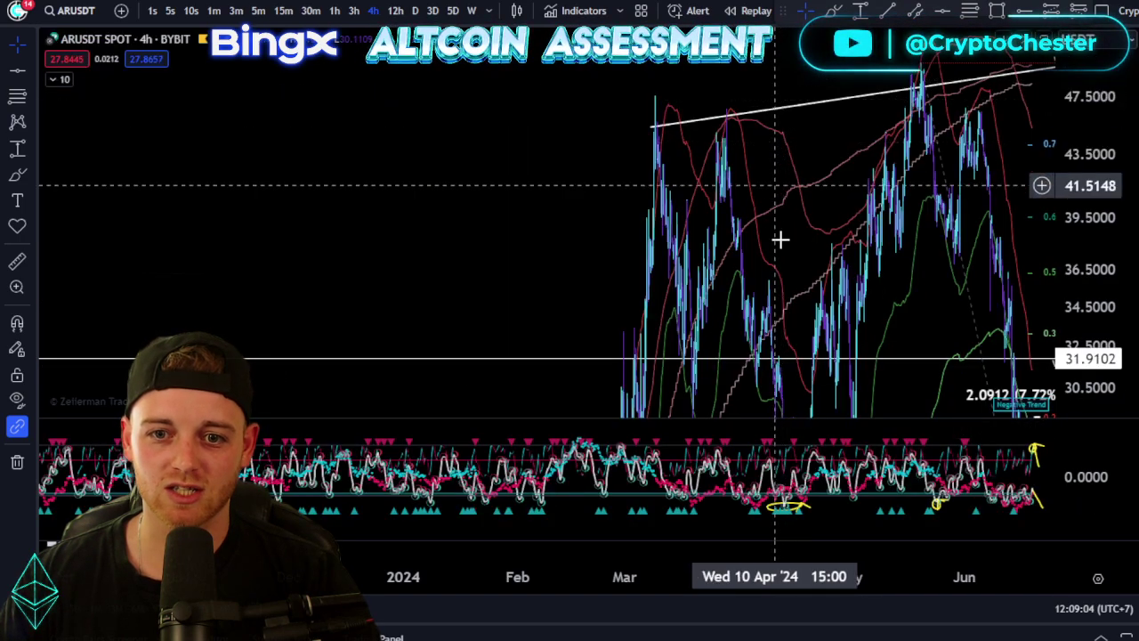
pyautogui.scroll(6, 752, 271)
pyautogui.moveTo(694, 303); pyautogui.dragTo(820, 55)
pyautogui.scroll(4, 708, 322)
pyautogui.moveTo(743, 264); pyautogui.dragTo(1047, 203)
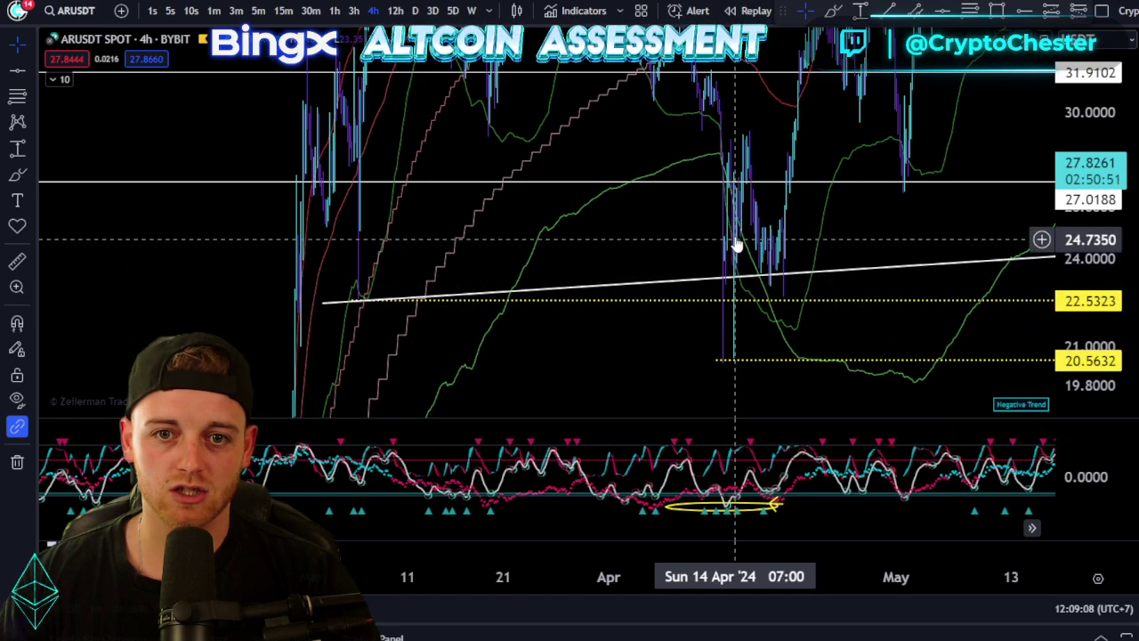
pyautogui.scroll(10, 735, 245)
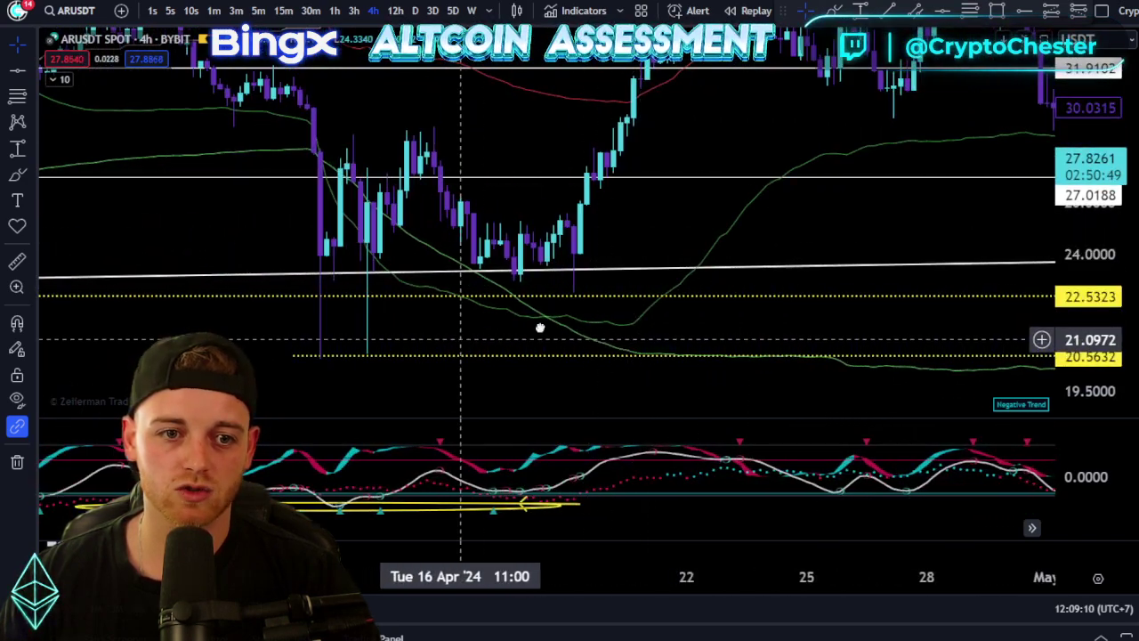
pyautogui.moveTo(539, 328); pyautogui.dragTo(651, 338)
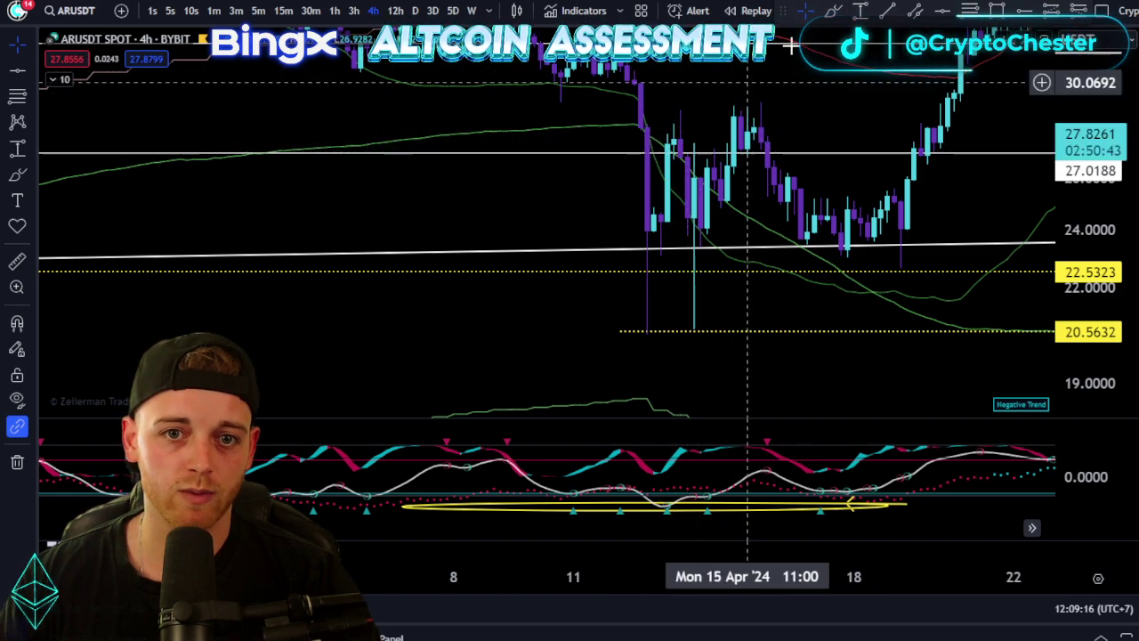
# Step: Measure the price range upward from the 13 April rebound candles, and delete the measurement
pyautogui.keyDown('shift'); pyautogui.click(674, 144); pyautogui.keyUp('shift')
pyautogui.click(687, 105)
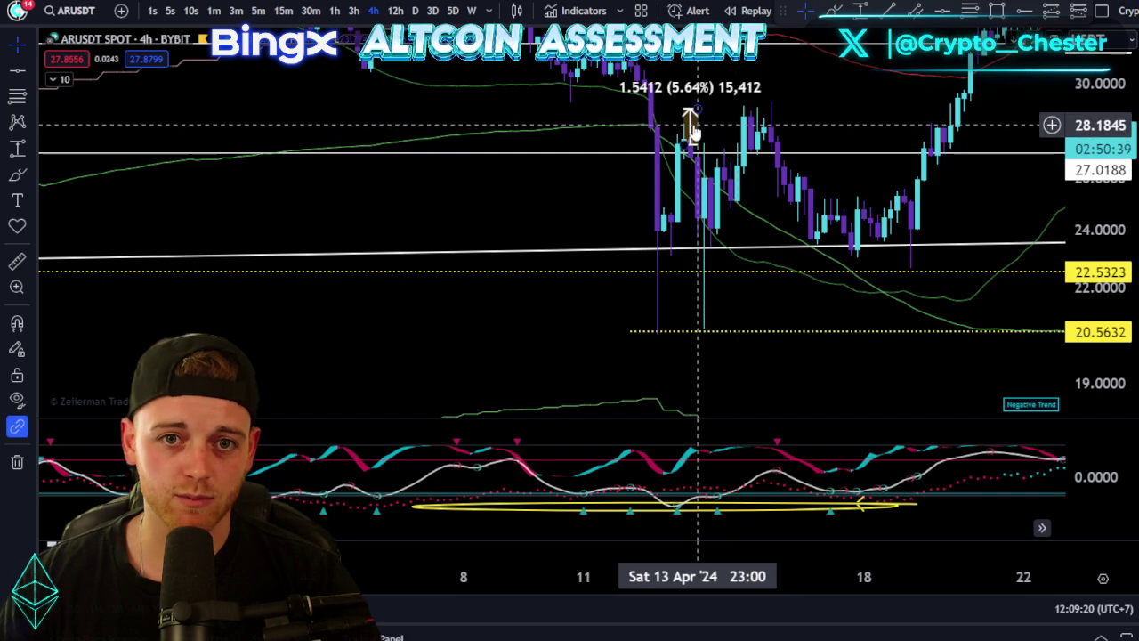
pyautogui.click(689, 130)
pyautogui.press('Delete')
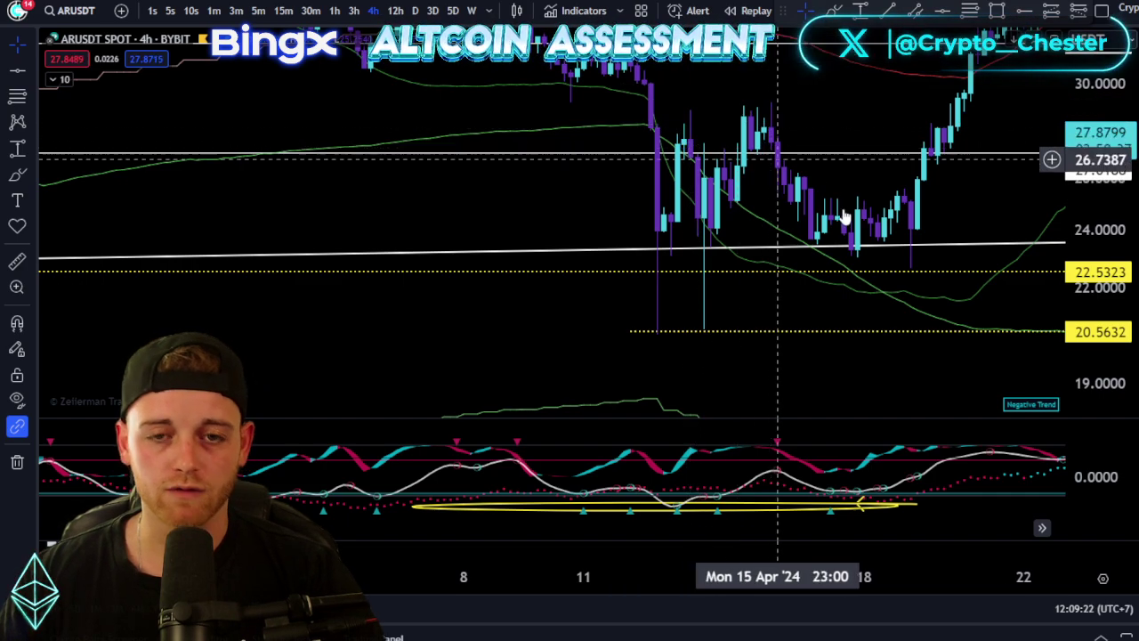
# Step: Examine the latest June candles against the VWATR levels, the horizontal lines and the upside measurement
pyautogui.scroll(-5, 890, 233)
pyautogui.moveTo(997, 222); pyautogui.dragTo(641, 251)
pyautogui.scroll(-10, 913, 252)
pyautogui.moveTo(961, 62); pyautogui.dragTo(892, 294)
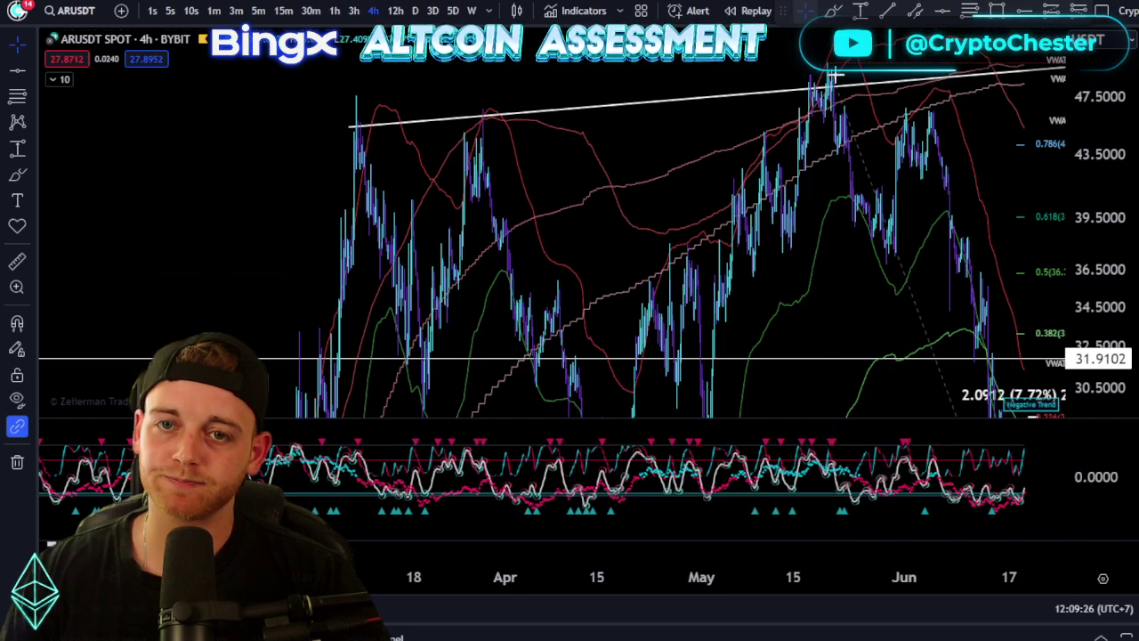
pyautogui.scroll(5, 979, 480)
pyautogui.scroll(4, 979, 499)
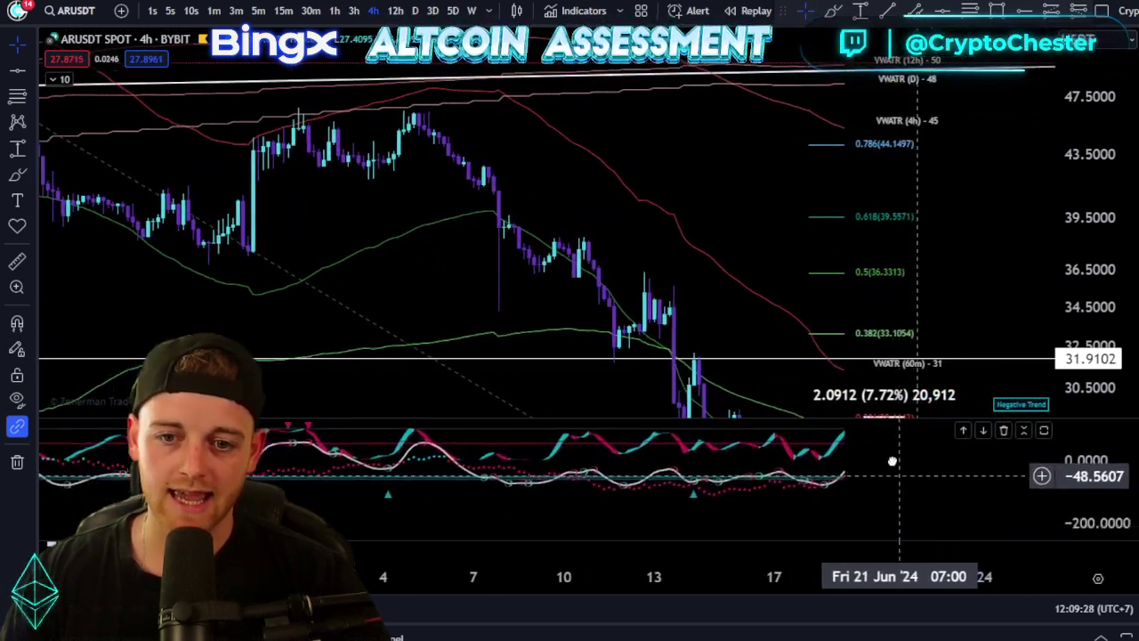
pyautogui.moveTo(961, 290); pyautogui.dragTo(885, 8)
pyautogui.scroll(3, 890, 198)
pyautogui.moveTo(848, 170); pyautogui.dragTo(895, 140)
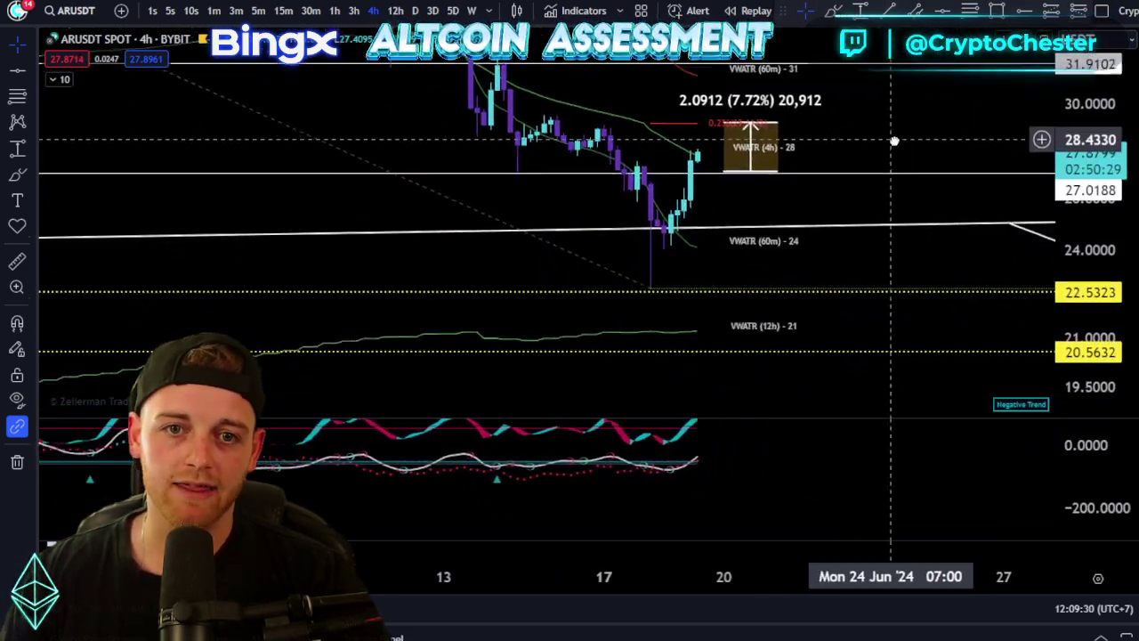
# Step: Stretch the oscillator pane's value scale and examine its June swings up to the latest reading
pyautogui.moveTo(761, 466); pyautogui.dragTo(897, 472)
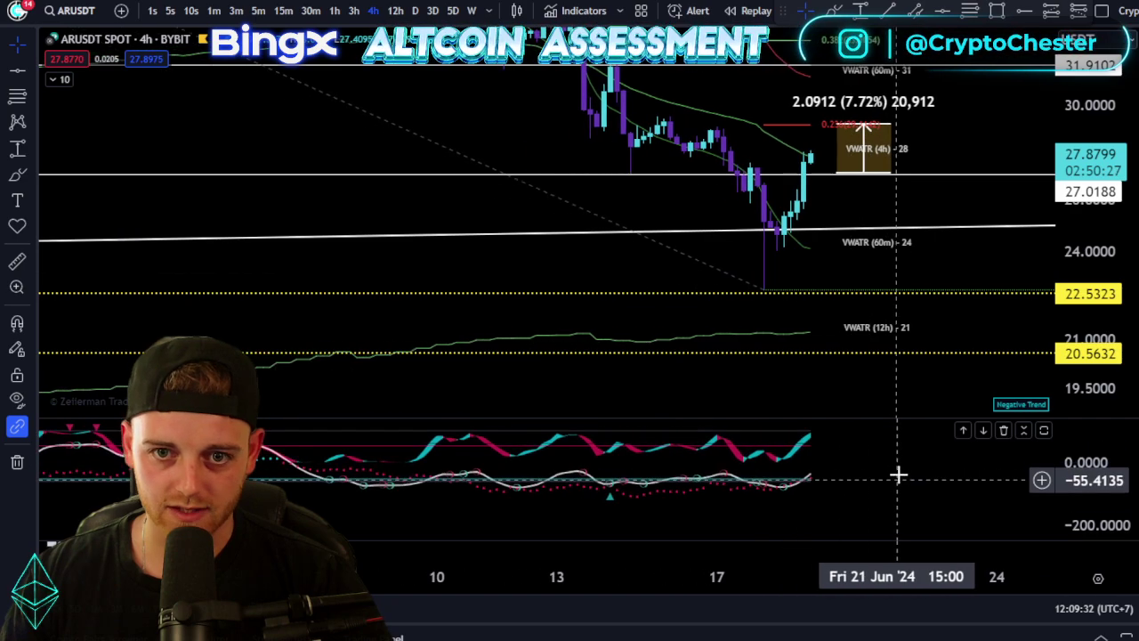
pyautogui.moveTo(1100, 466); pyautogui.dragTo(1099, 432)
pyautogui.moveTo(901, 483); pyautogui.dragTo(918, 503)
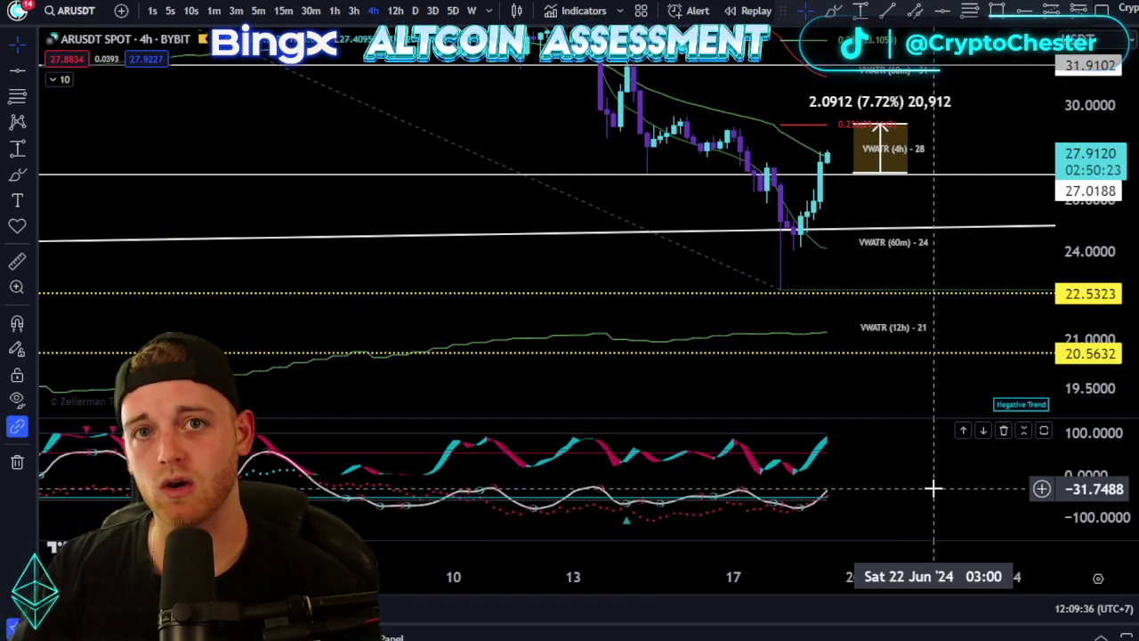